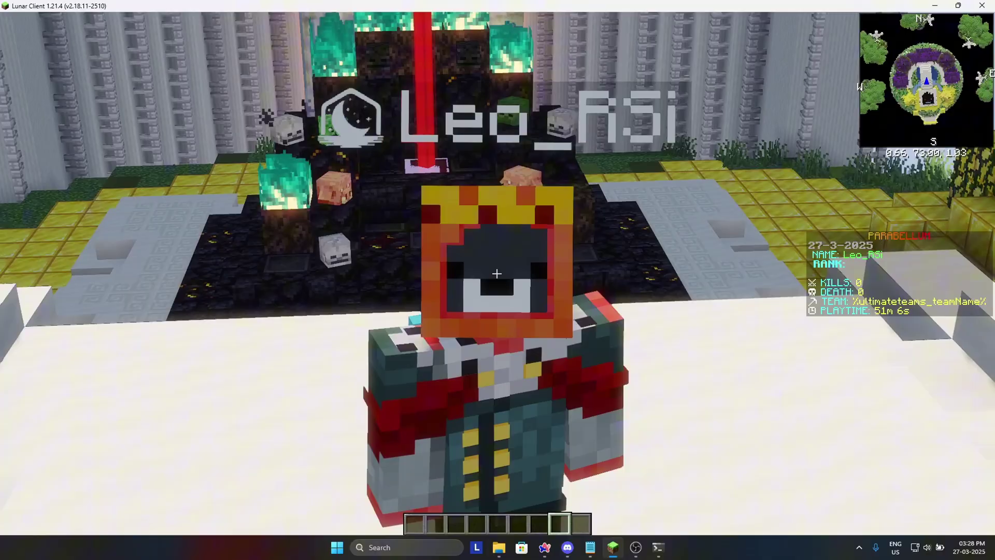
- In the browser, check the LuckPerms website and its download page
key(alt+Tab)
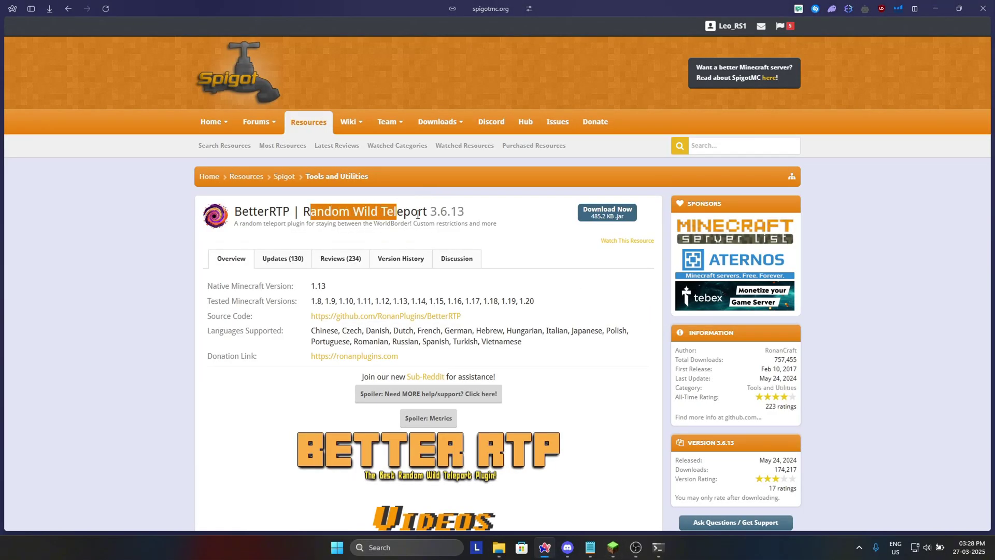
mouse_move(5, 244)
click(53, 248)
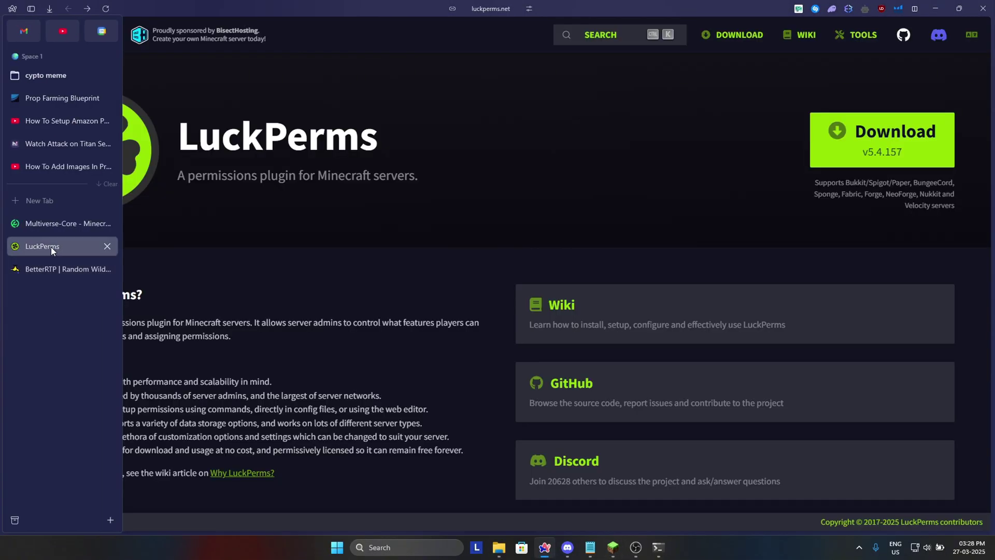
click(877, 141)
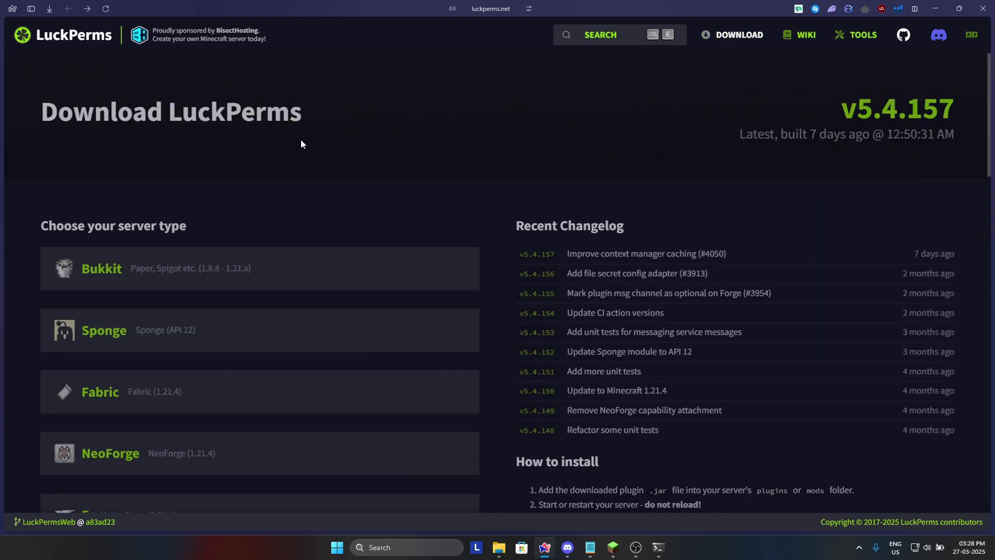
- Look over the Multiverse-Core plugin page, then bring up Discord's plugin-files channel
mouse_move(49, 205)
click(51, 225)
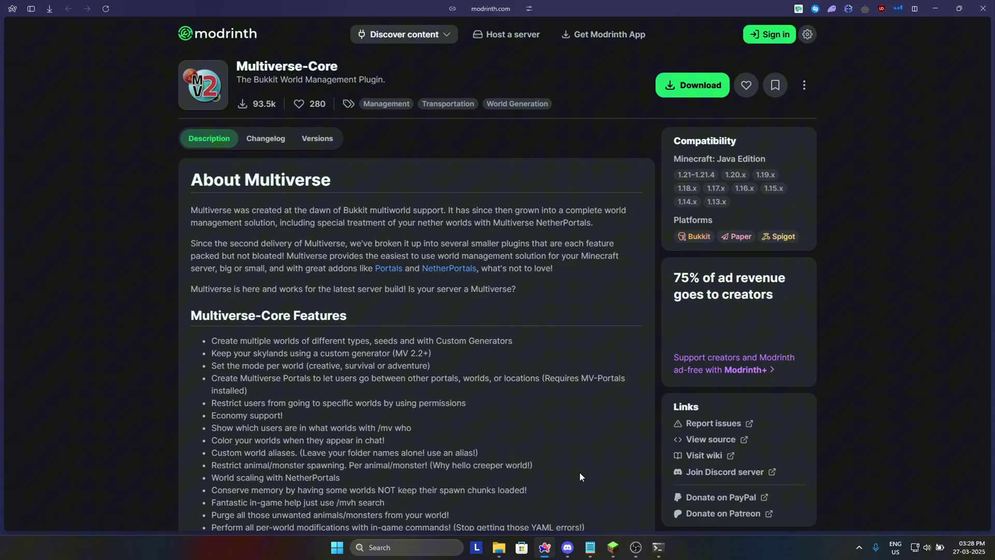
click(565, 552)
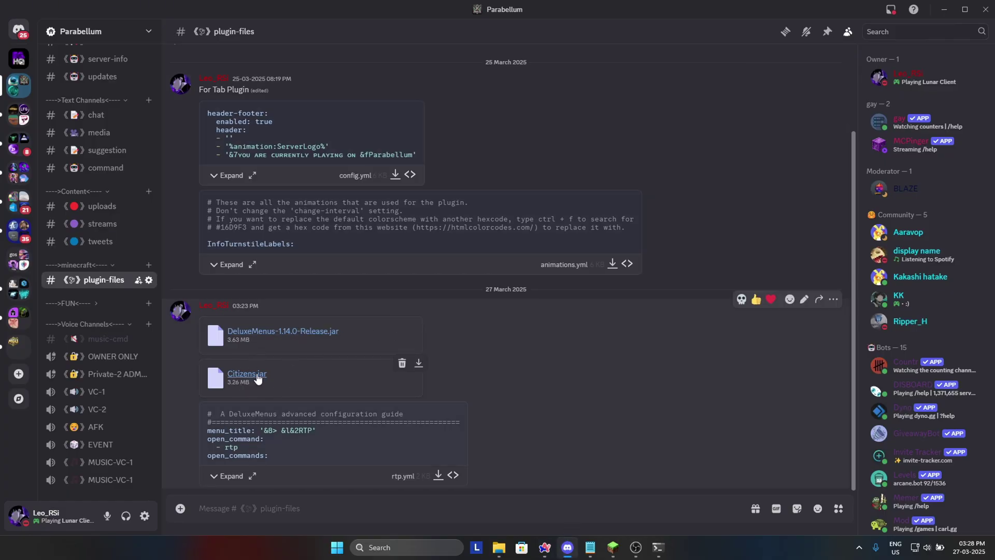
- Expand the shared rtp.yml config in Discord, skim its text, and collapse it again
click(224, 476)
drag(385, 434, 286, 283)
click(264, 251)
click(226, 477)
- Back in Minecraft, switch to first-person view and walk forward onto the dark altar
click(611, 548)
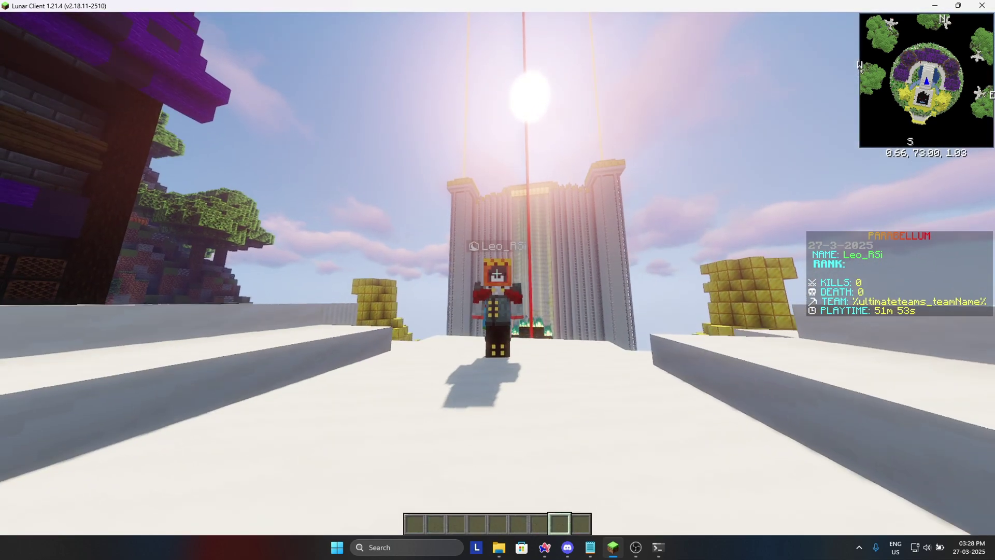
key(c)
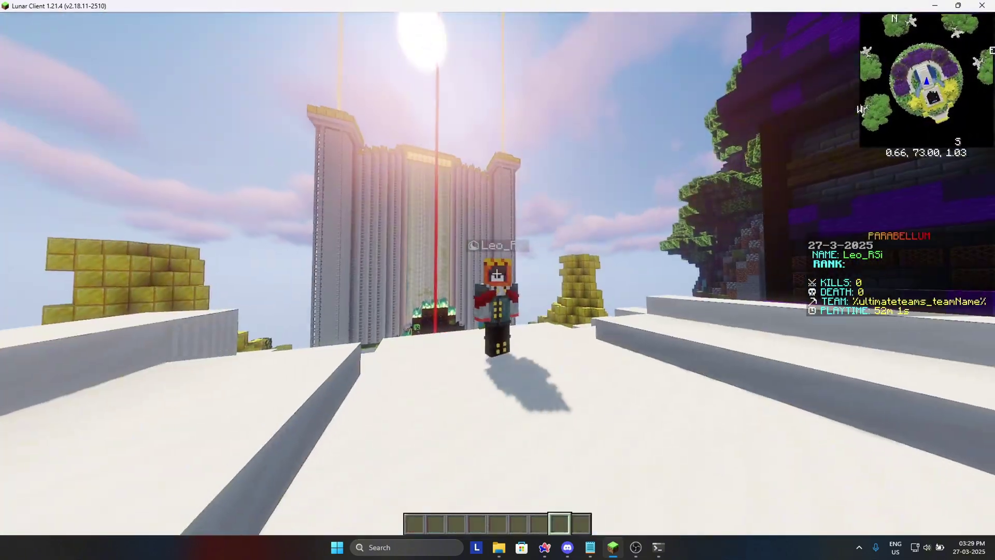
key(F5)
key(w)
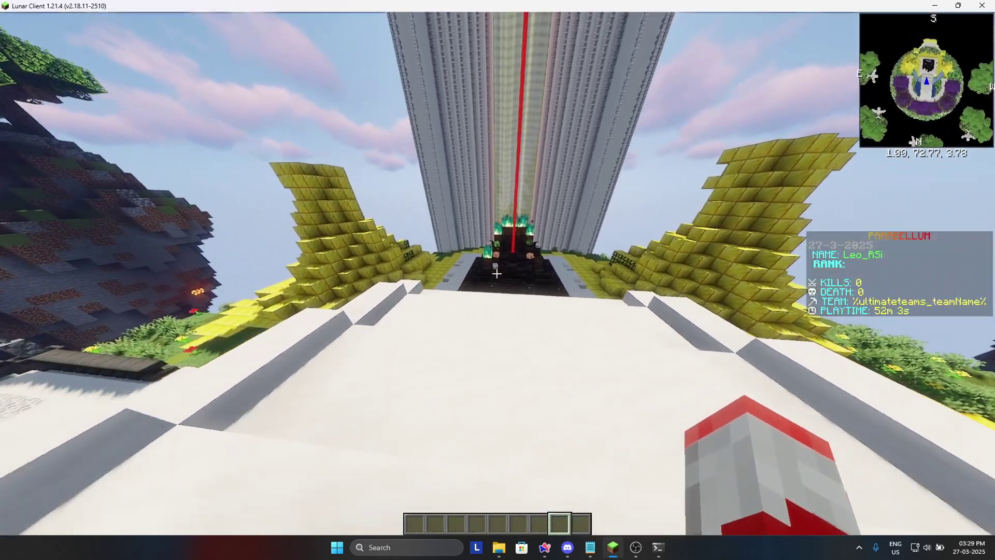
key(w)
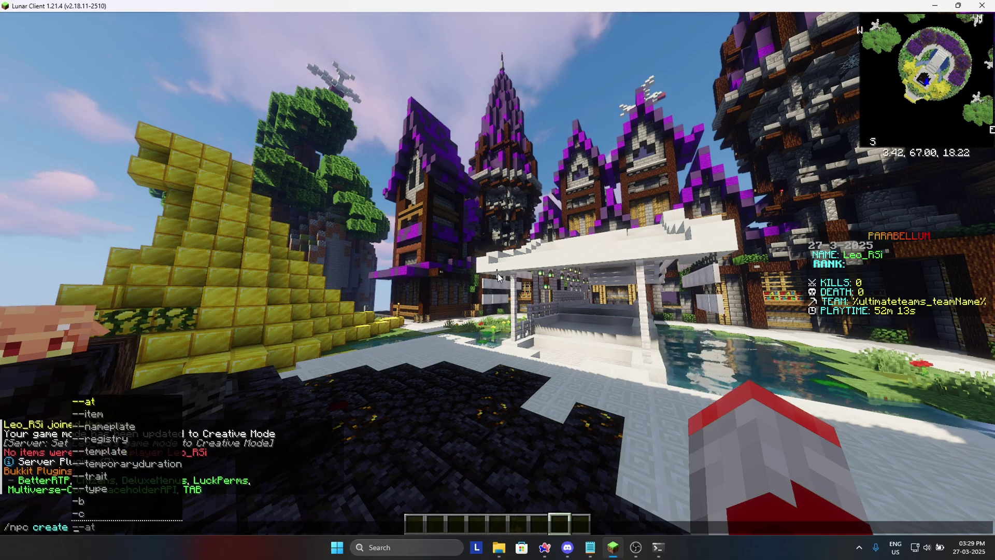
- Create the NPC named rtp and give it the player's own skin with /npc skin
key(Return)
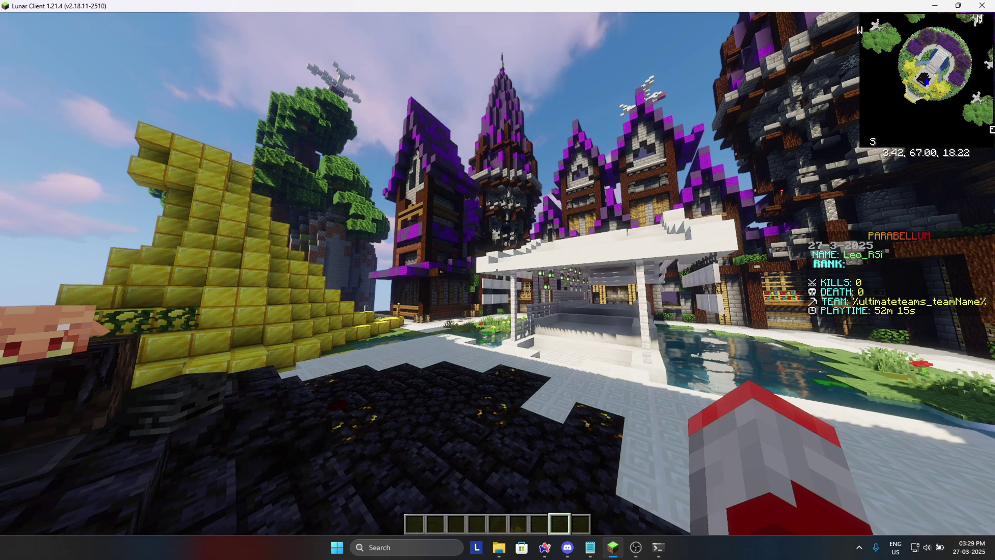
key(c)
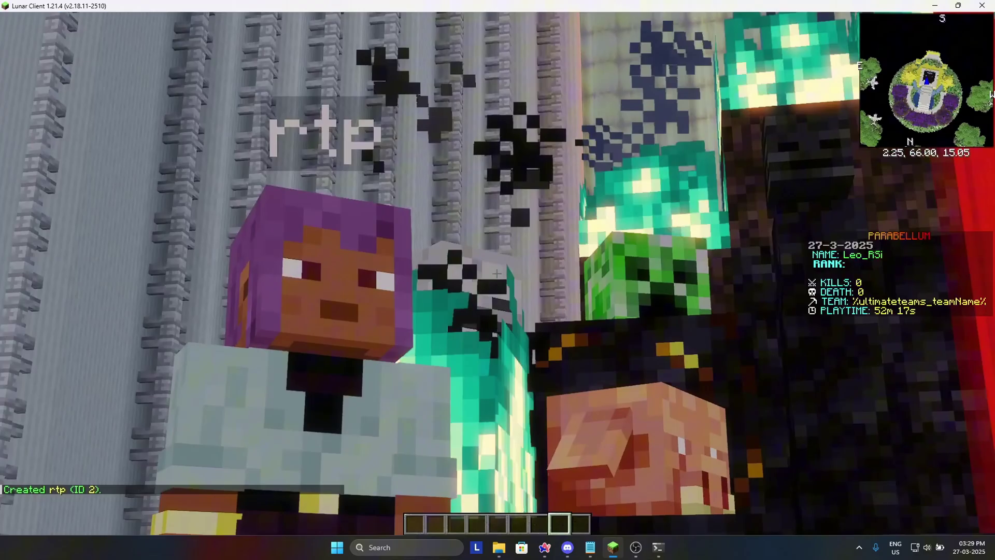
key(s)
key(w)
key(w)
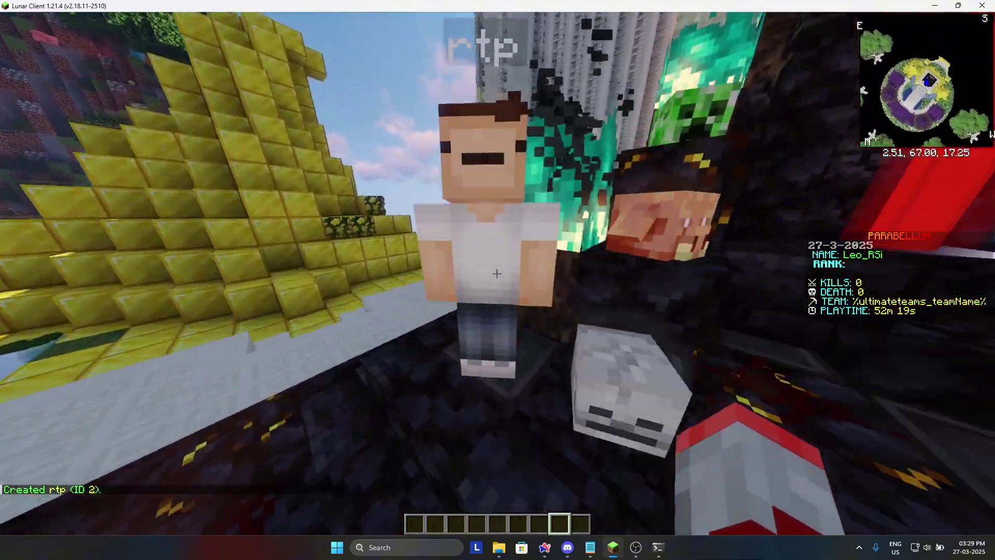
key(a)
key(w)
key(s)
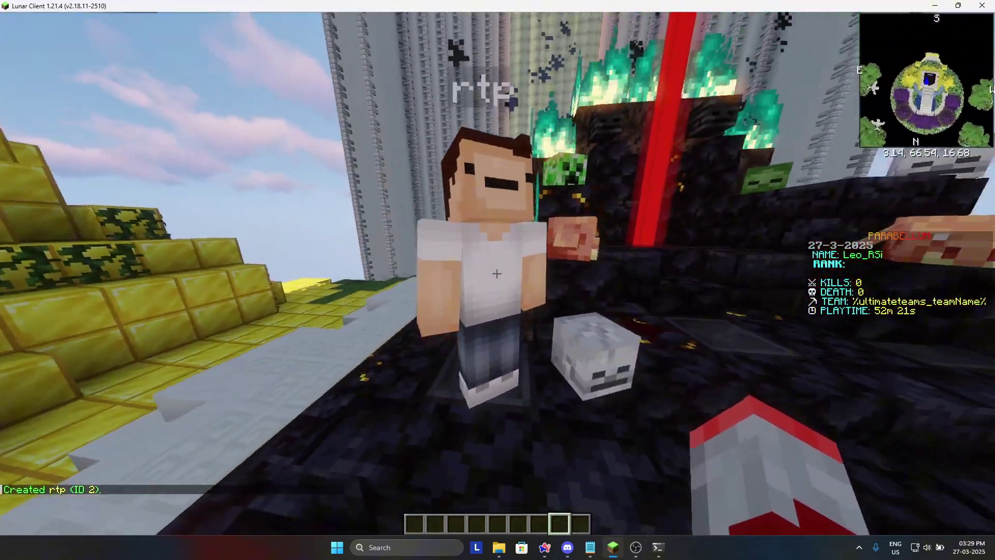
key(a)
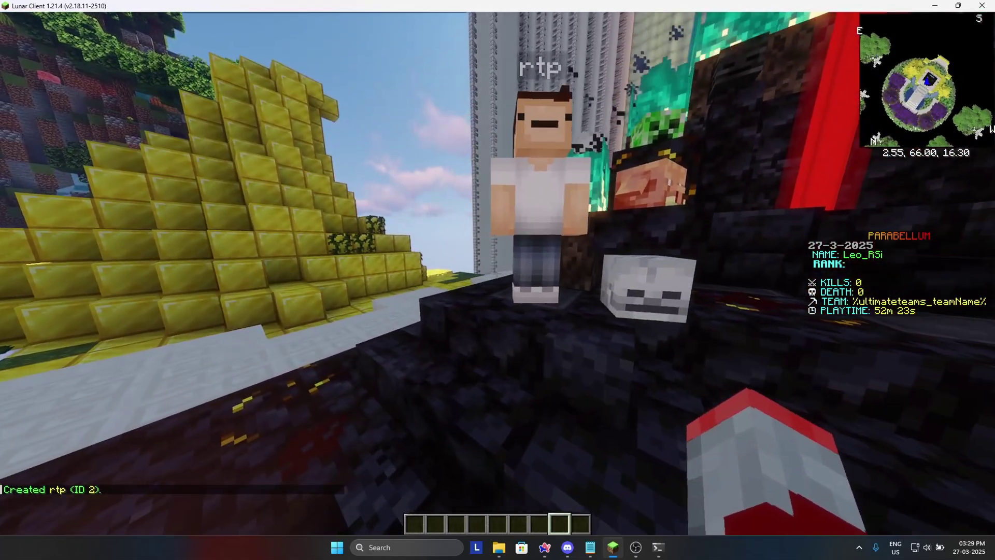
key(slash)
text(n)
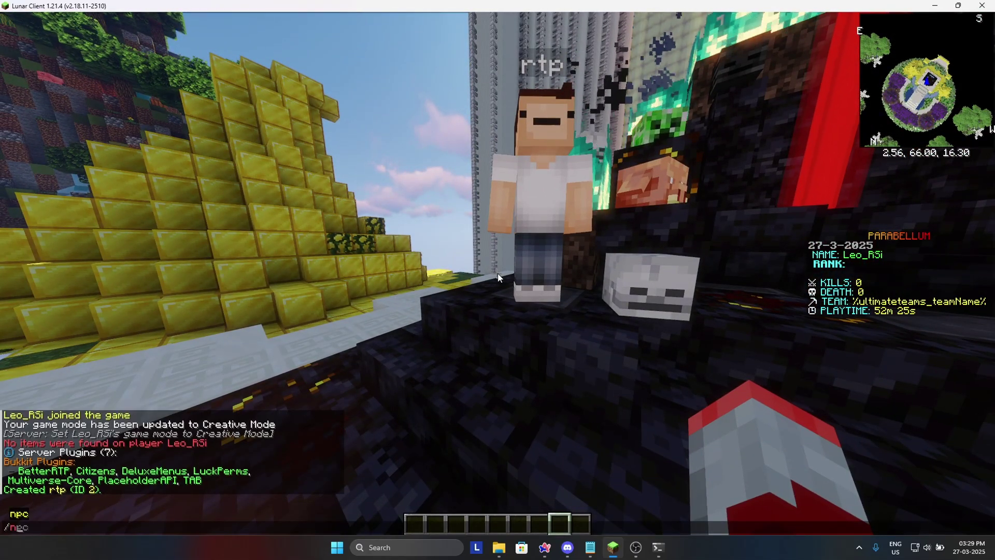
text(pc skin Leo_A5i)
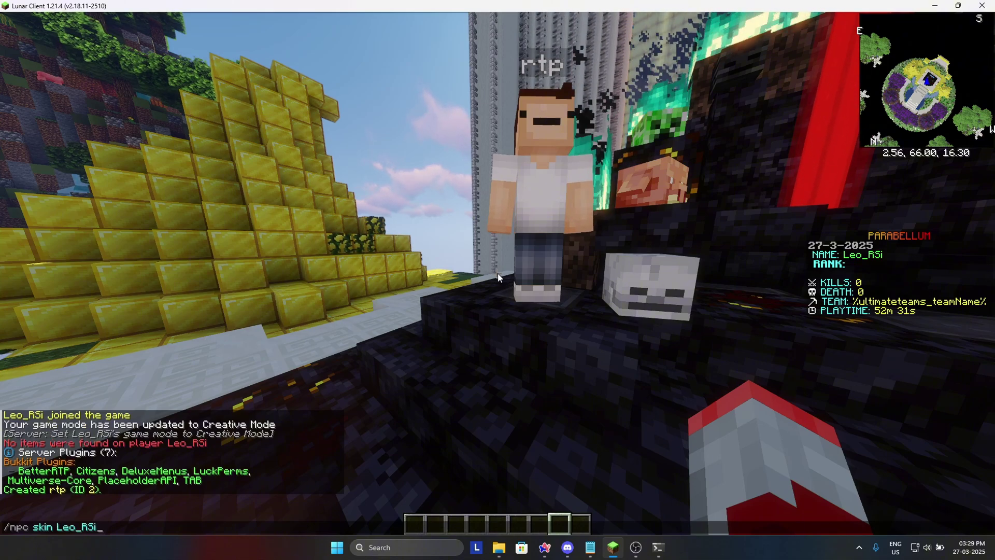
key(Return)
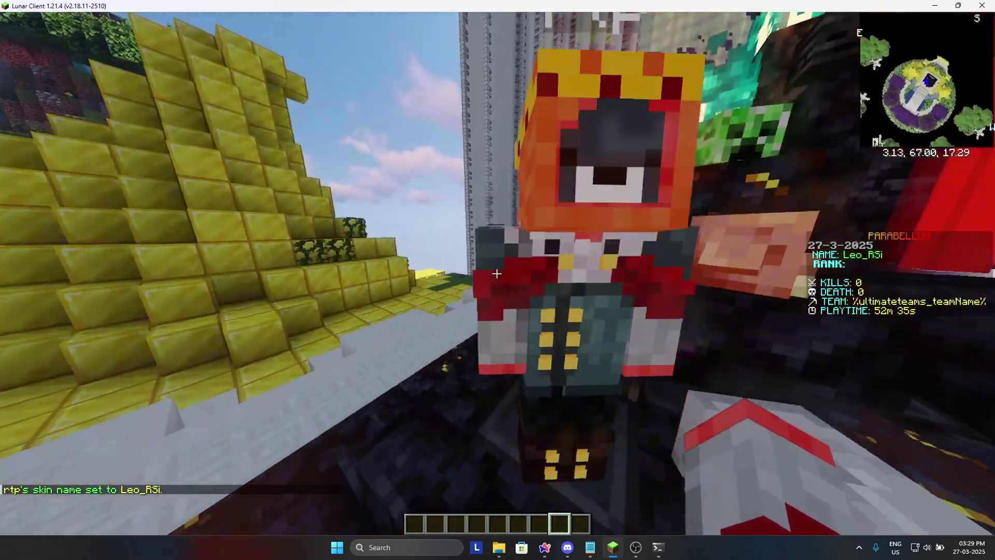
- Add the player command 'rtp world world' to the NPC with /npc cmd add -p
key(t)
key(Up)
key(BackSpace)
key(BackSpace)
key(BackSpace)
key(BackSpace)
key(BackSpace)
key(BackSpace)
key(BackSpace)
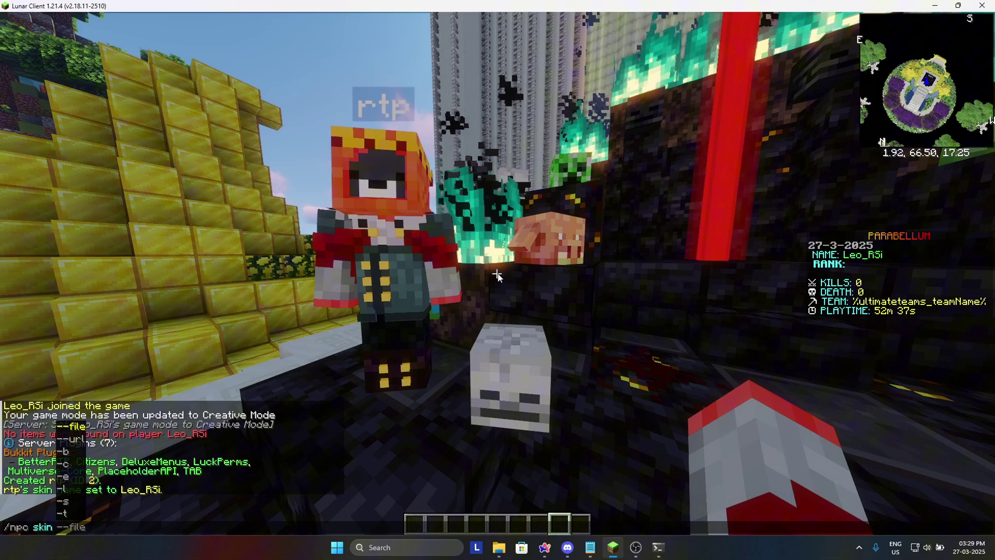
key(Down)
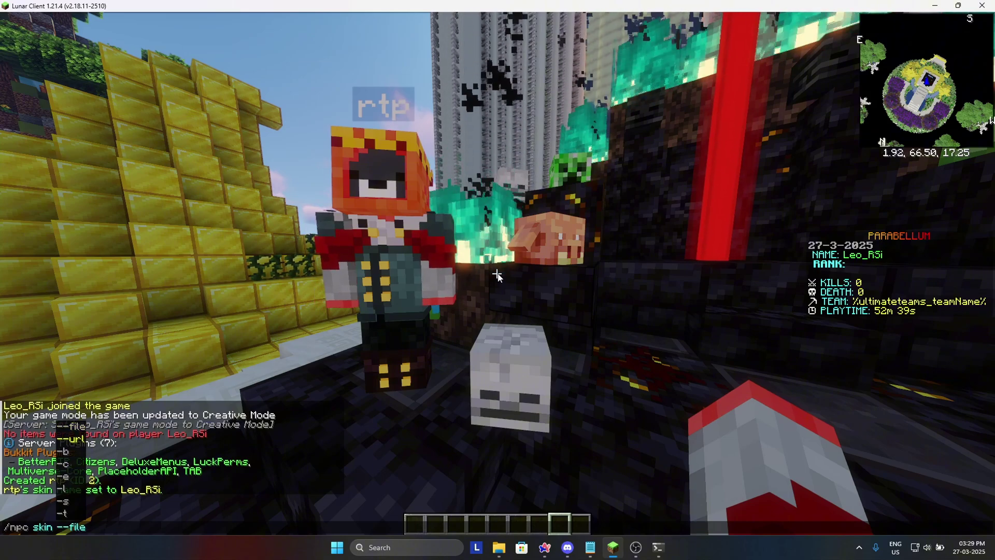
key(BackSpace)
key(BackSpace)
key(BackSpace)
key(BackSpace)
key(BackSpace)
key(BackSpace)
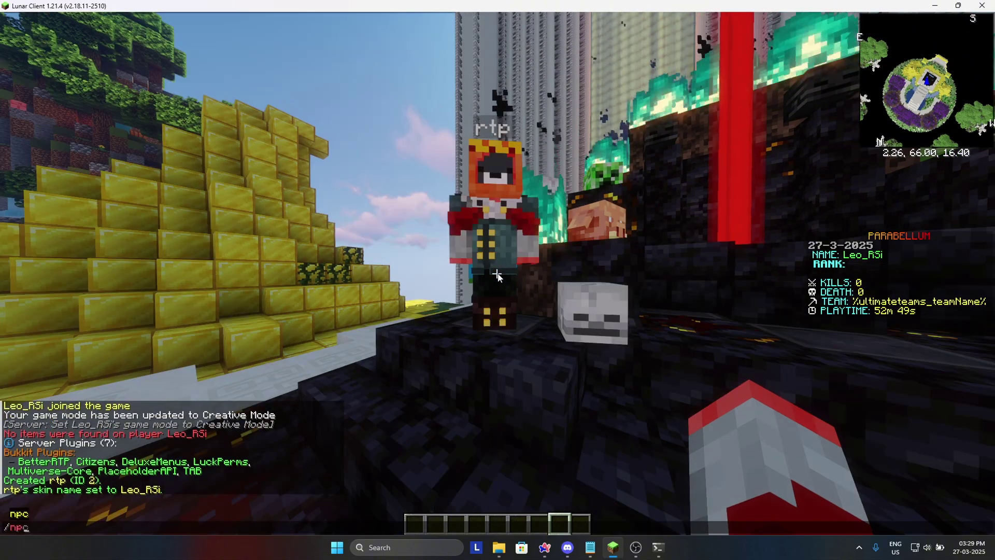
text(cmd add)
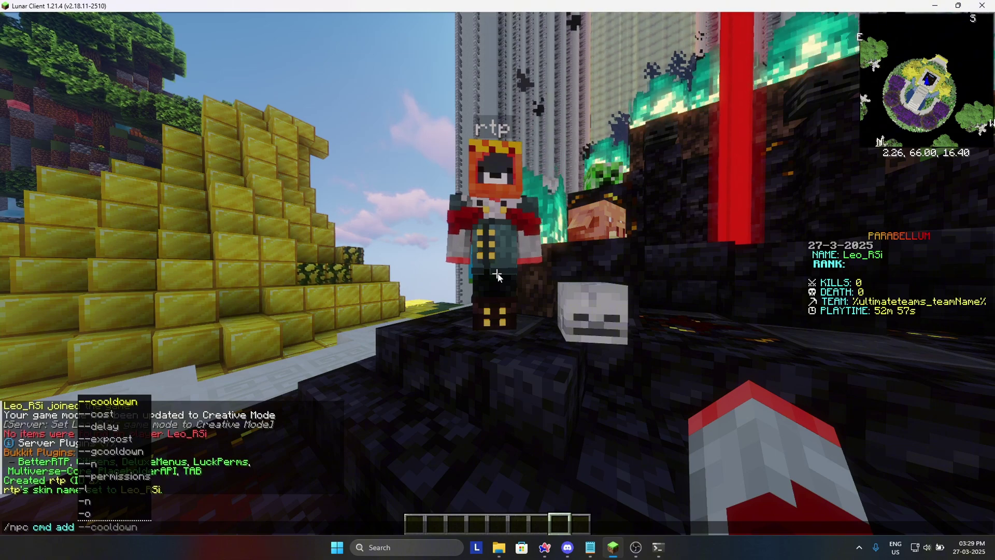
text(r)
key(BackSpace)
text(--)
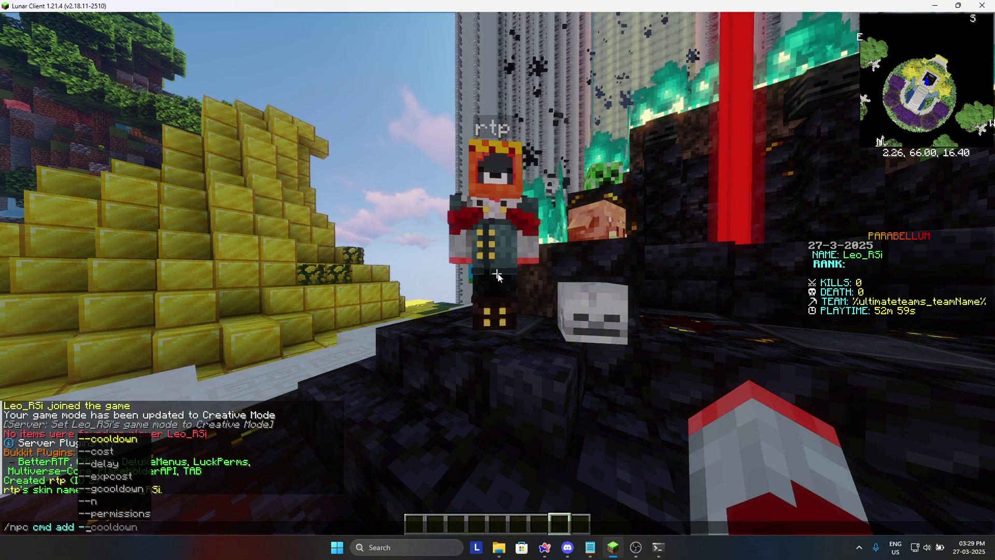
key(BackSpace)
text(p )
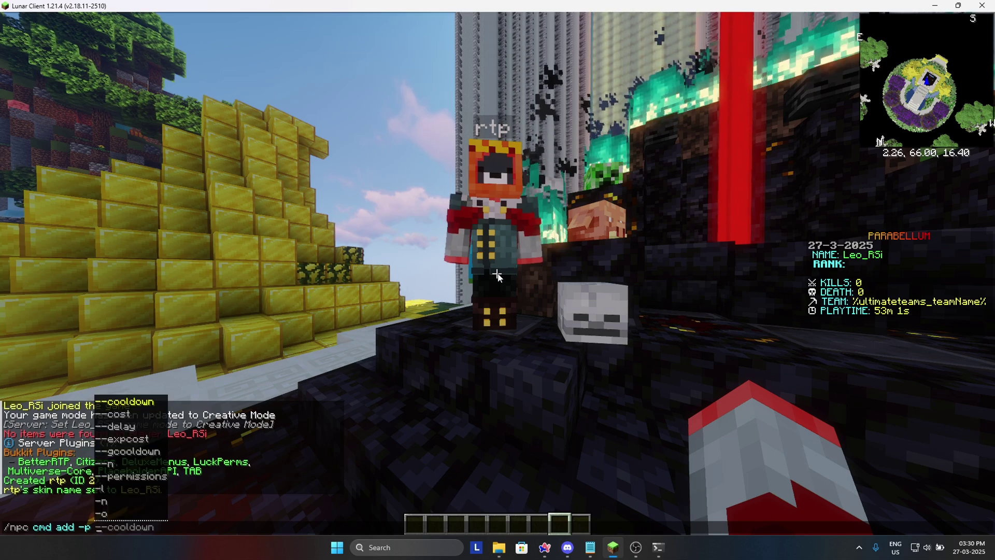
text(rt)
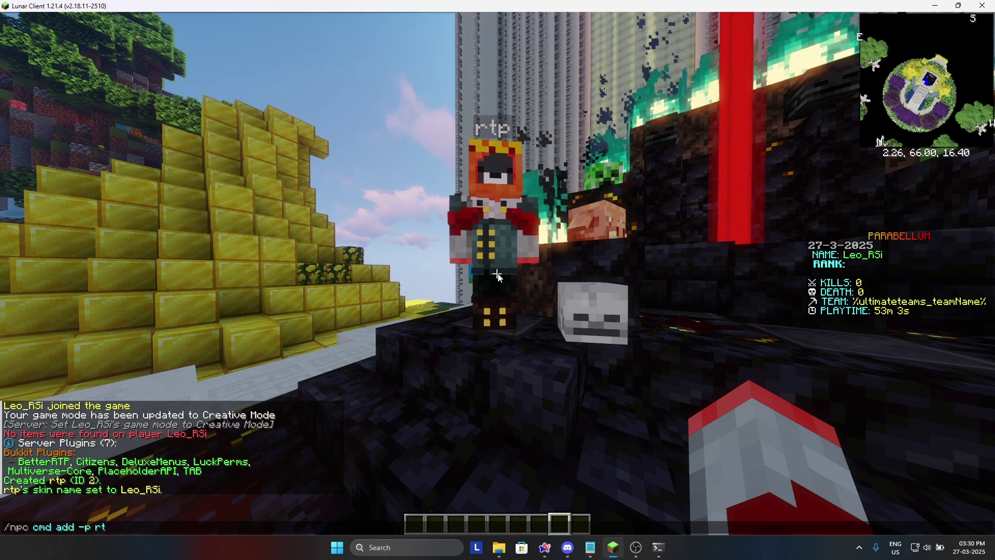
text(p )
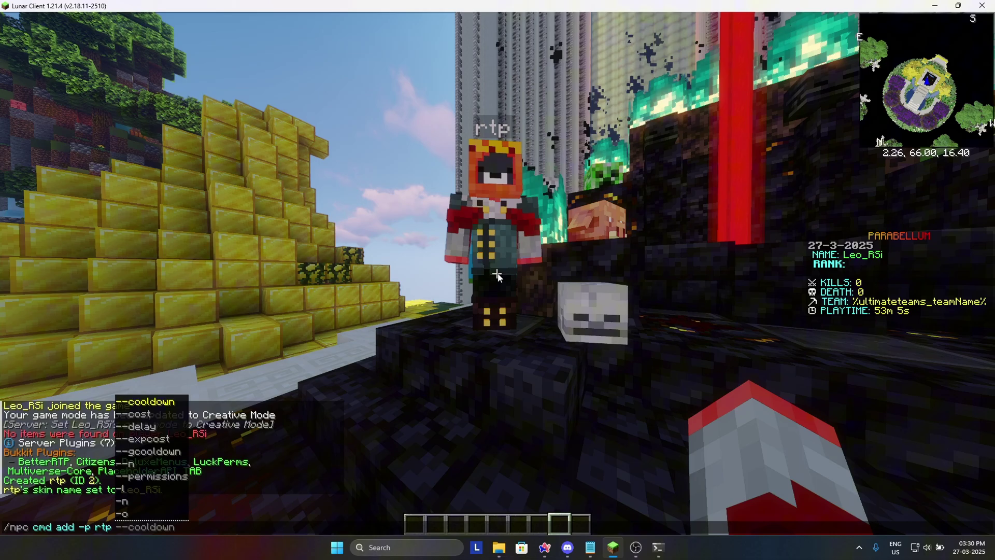
text(world w)
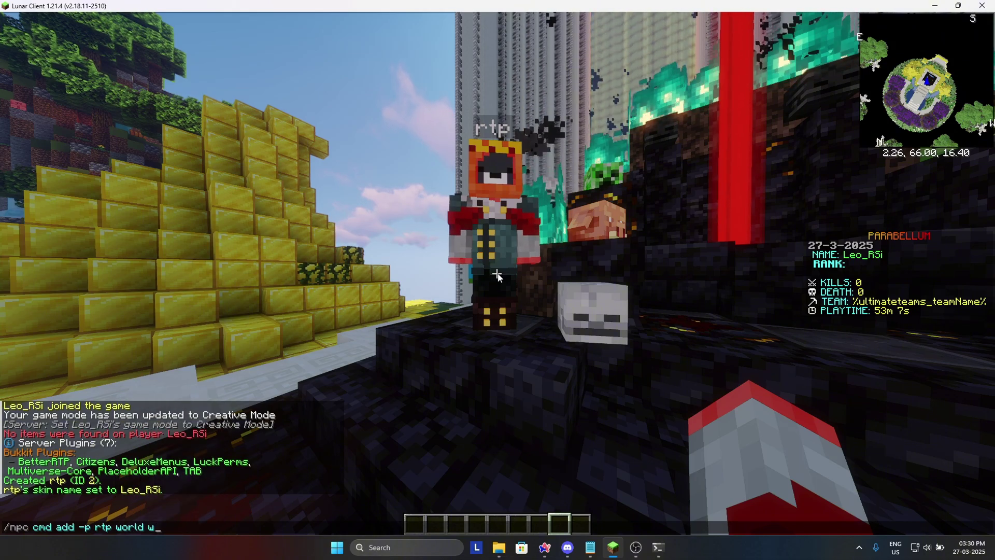
text(orld)
key(Return)
- Right-click the rtp NPC to get randomly teleported into a forest
key(w)
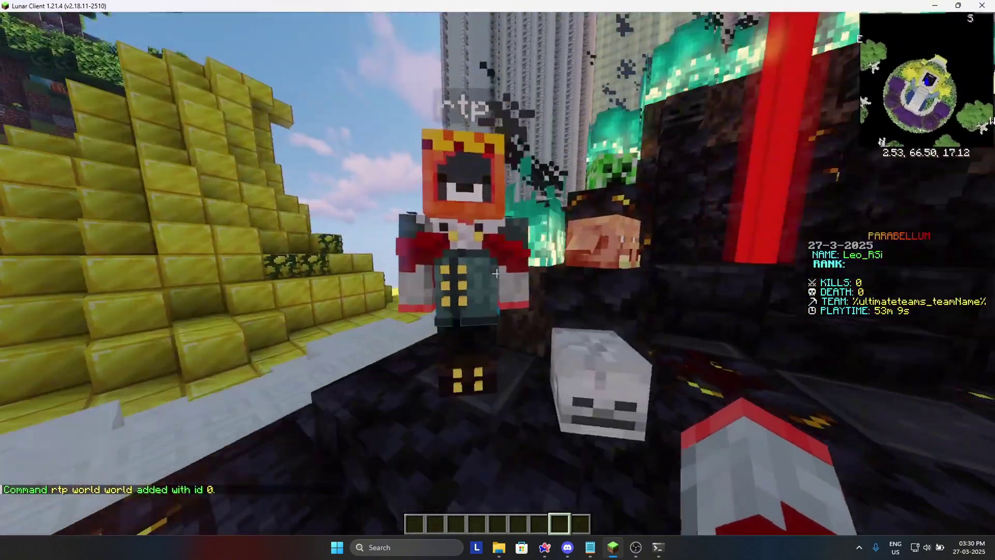
key(s)
key(w)
right_click(497, 274)
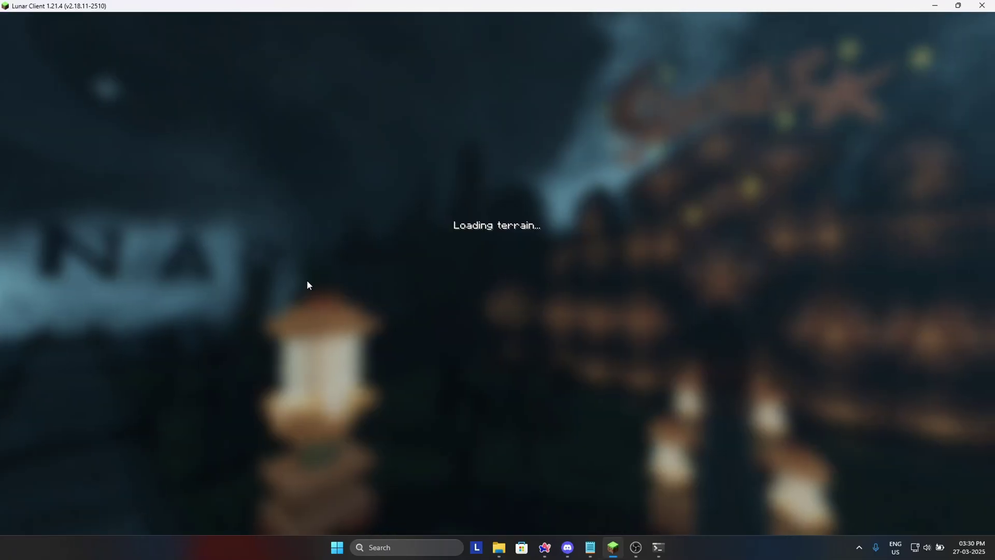
- Explore the forest, view your own skin in third-person and front views, and start an /npc command
key(w)
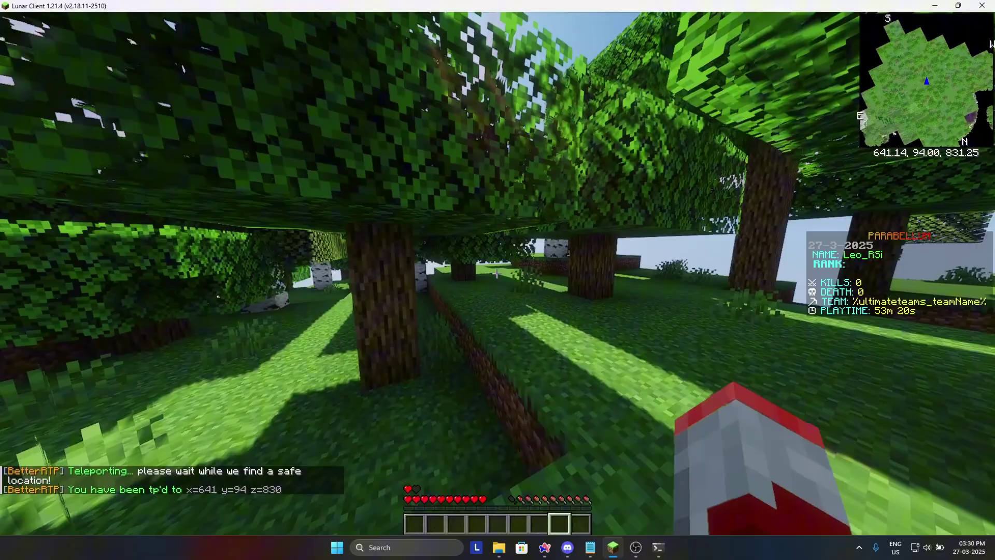
key(Tab)
key(w)
key(space)
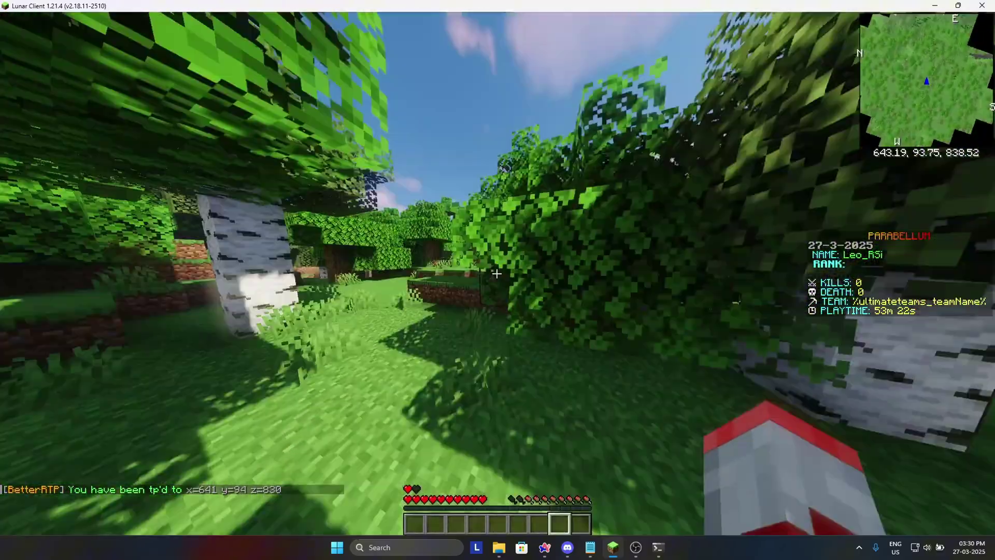
key(w)
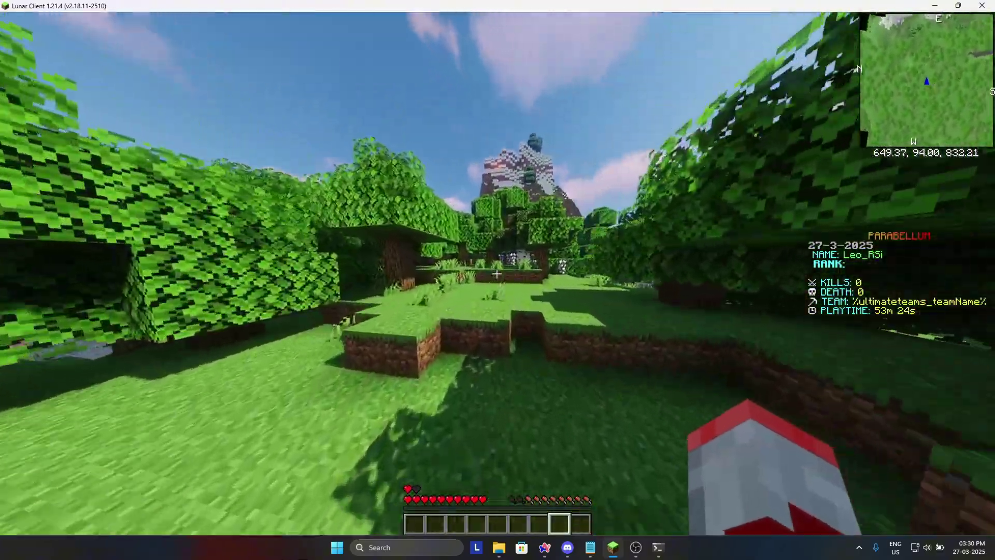
key(w)
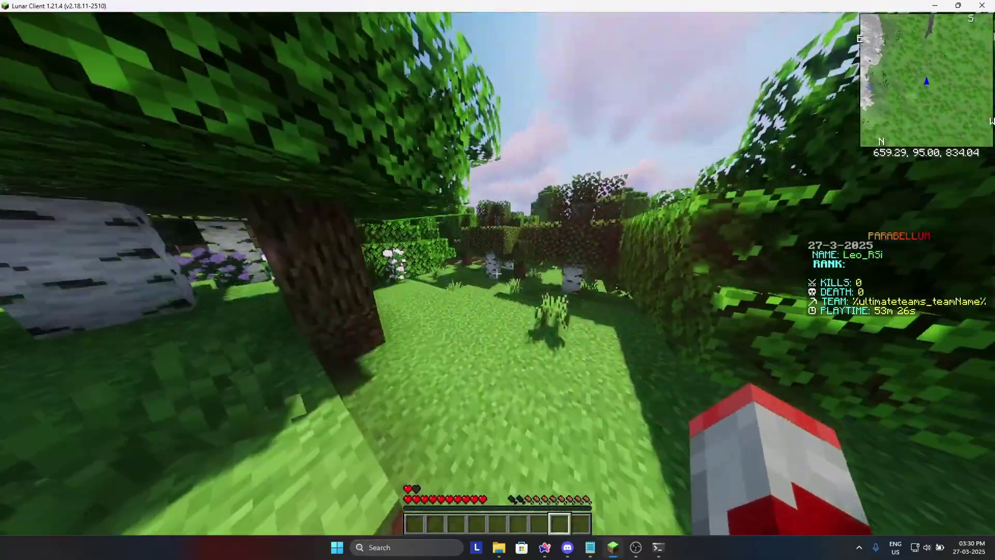
key(w)
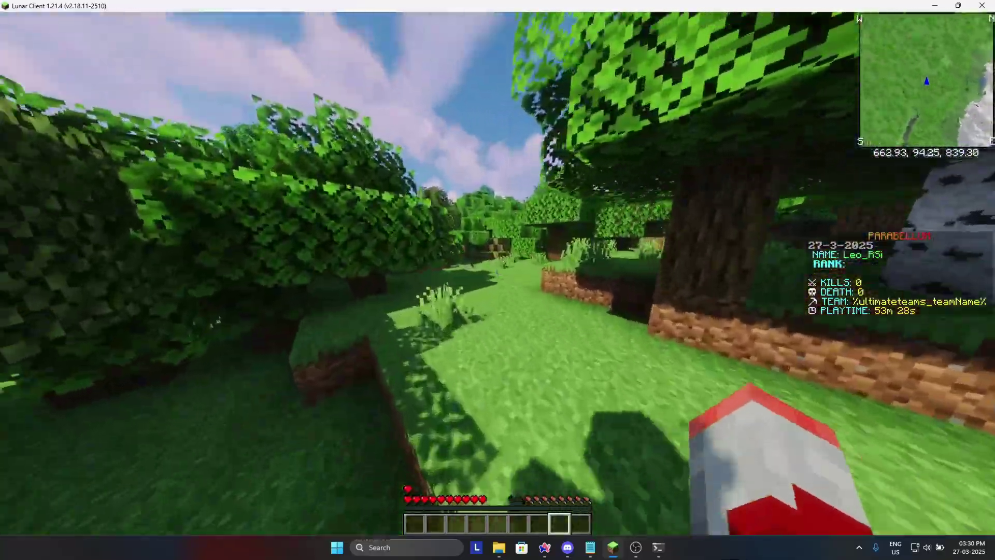
key(w)
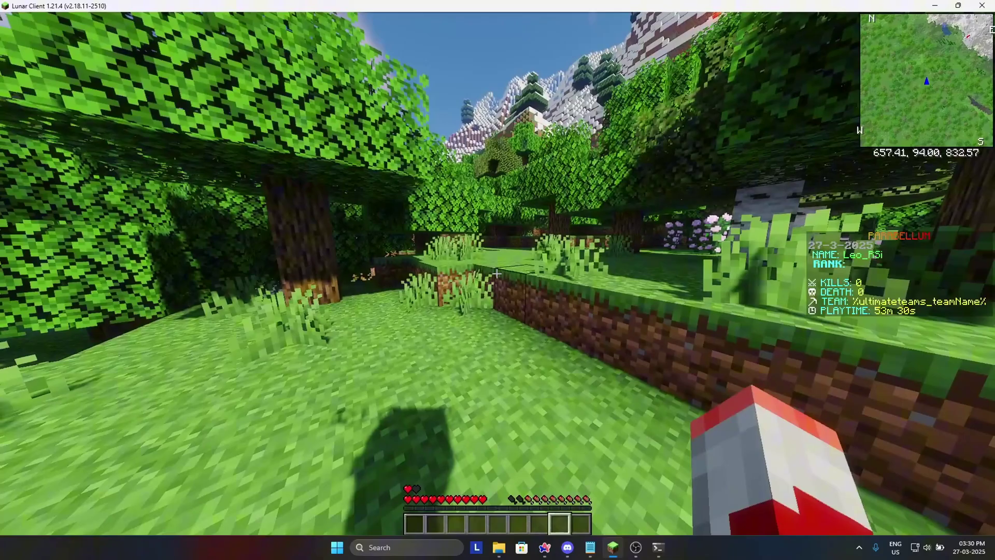
key(F5)
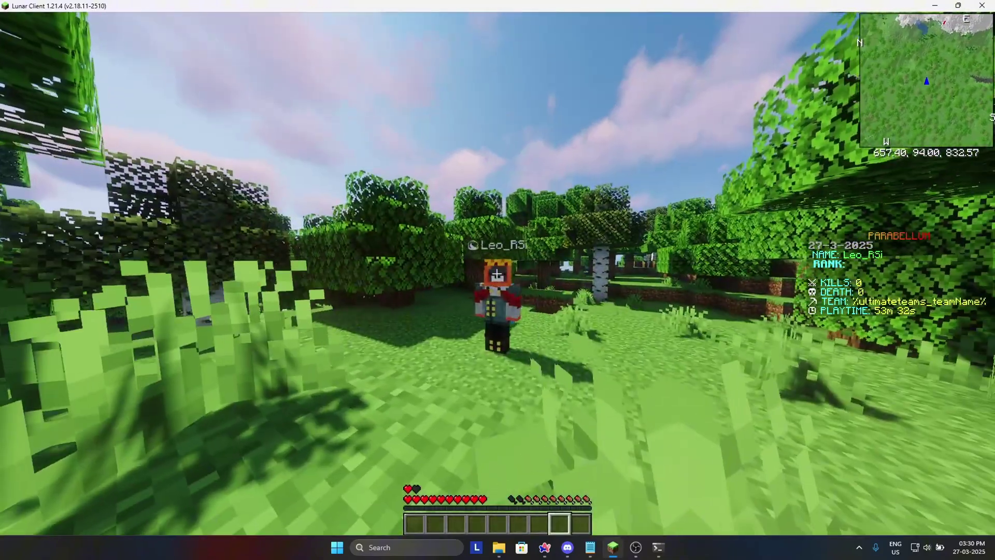
key(F5)
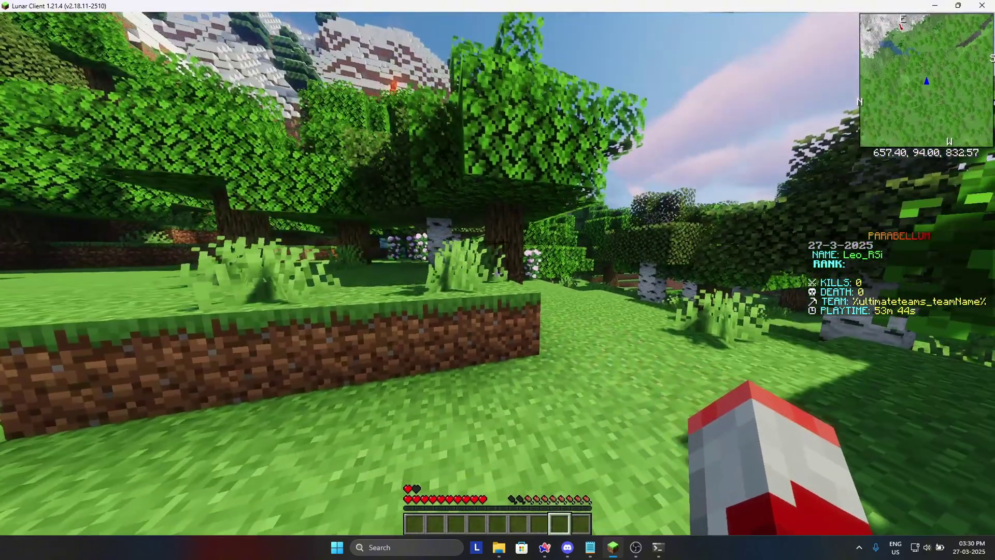
text(/npc list)
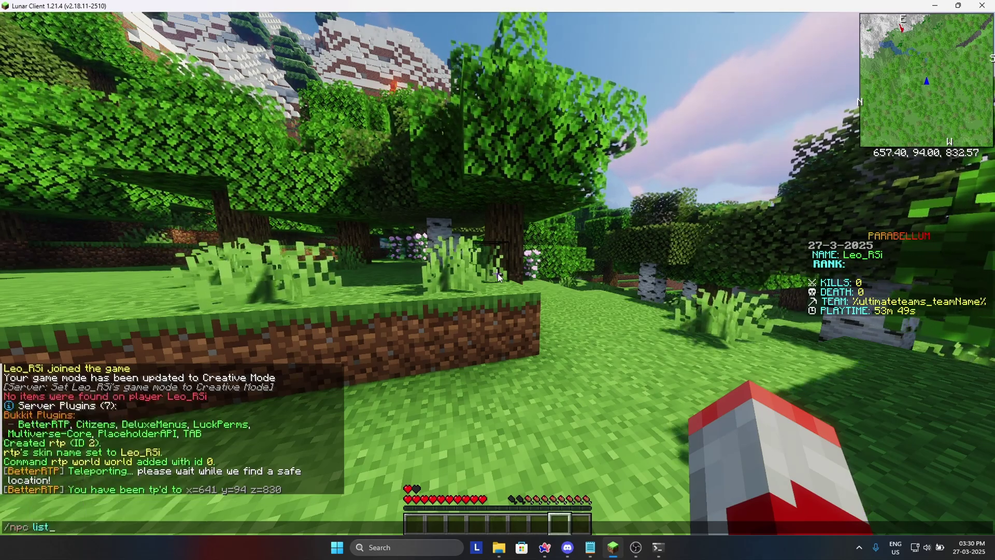
- Teleport to the rtp NPC from /npc list and remove your own operator status with /deop
key(Return)
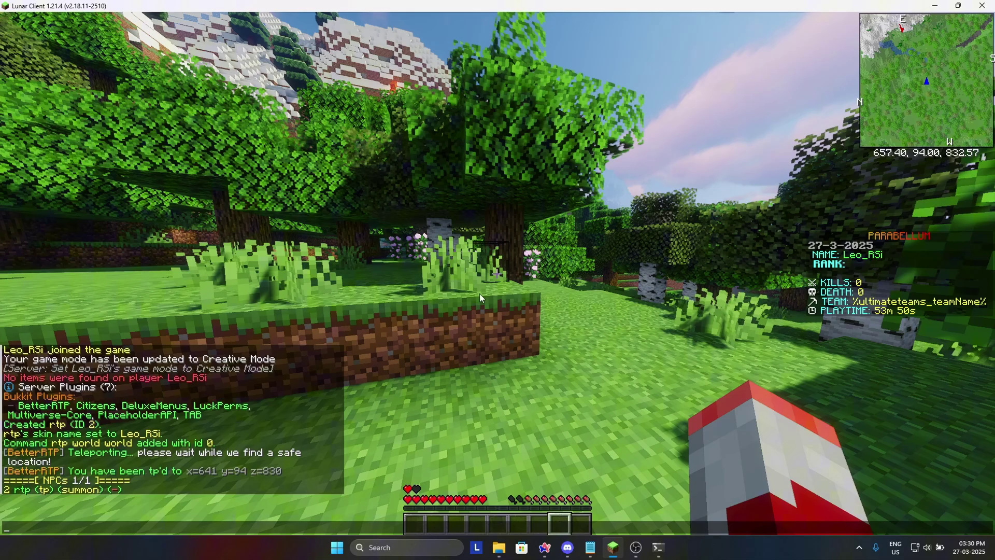
click(42, 491)
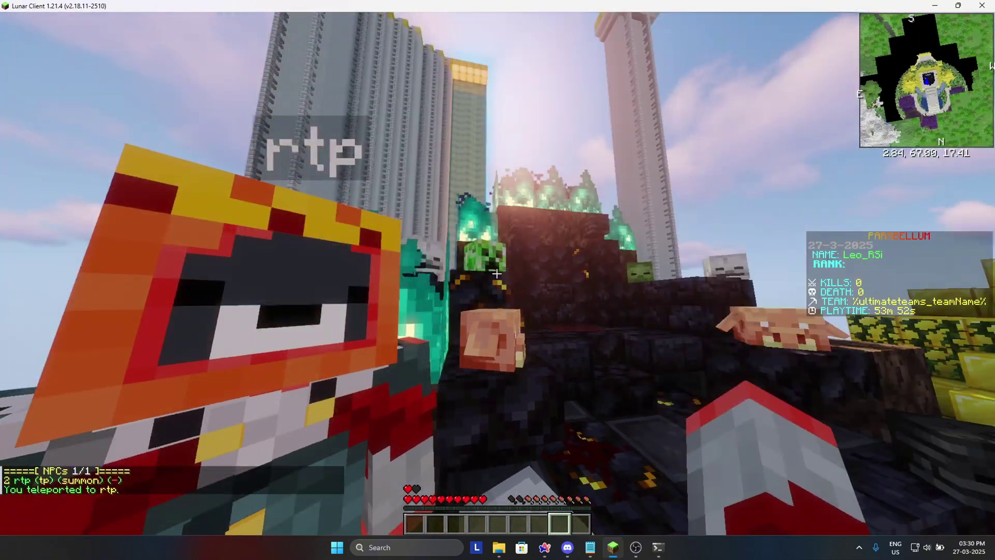
key(slash)
text(deop Leo_RSi)
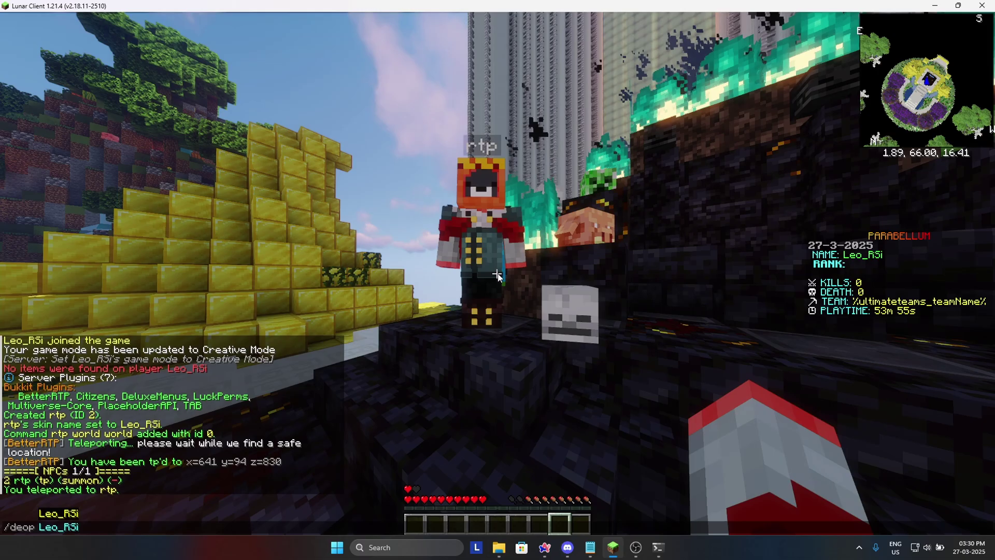
key(Return)
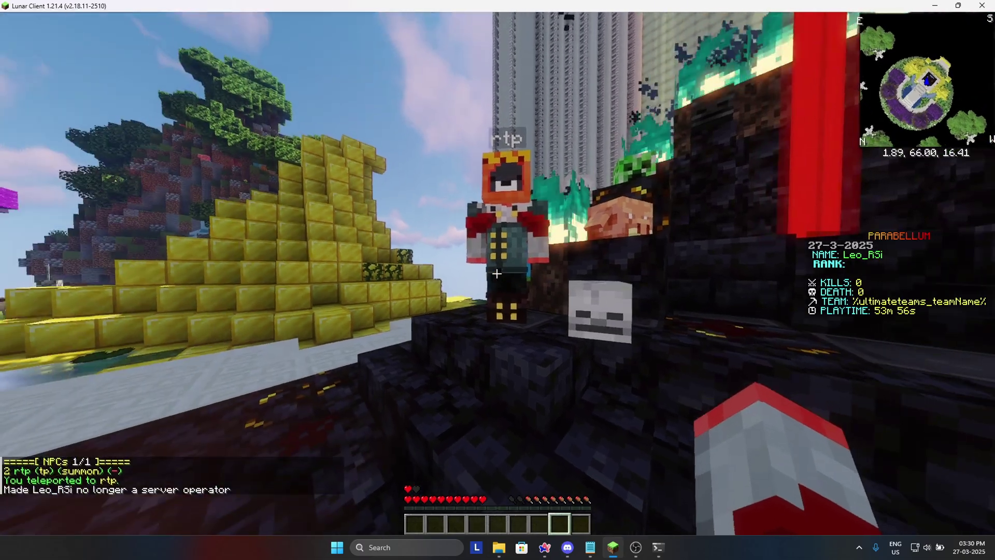
- Right-click the rtp NPC and read the missing betterrtp.world permission error in chat
key(w)
right_click(497, 274)
key(s)
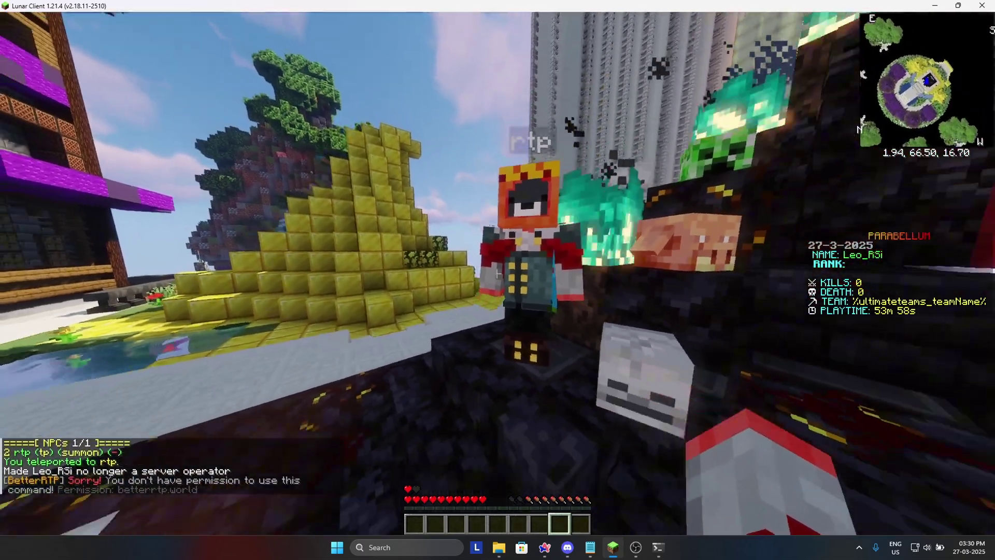
key(w)
key(t)
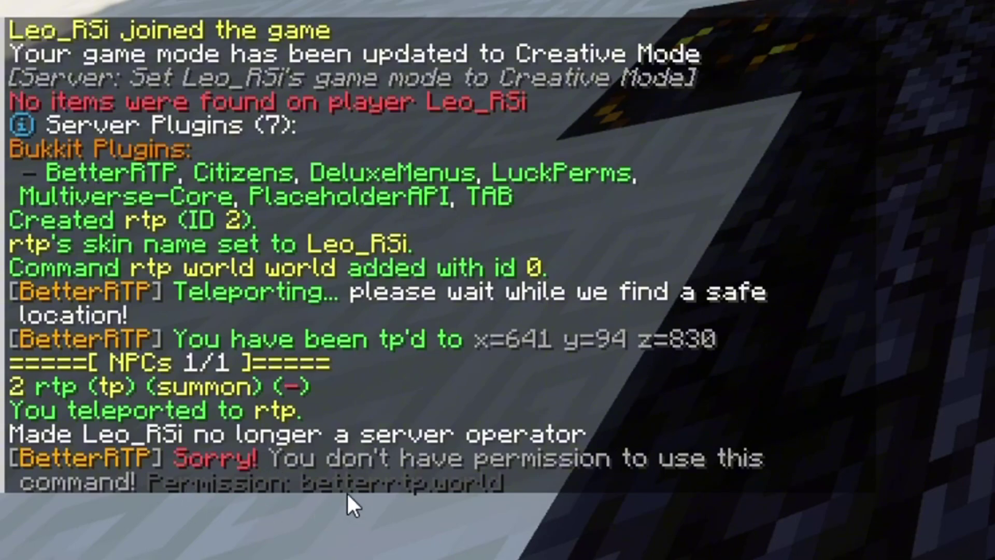
key(Escape)
key(t)
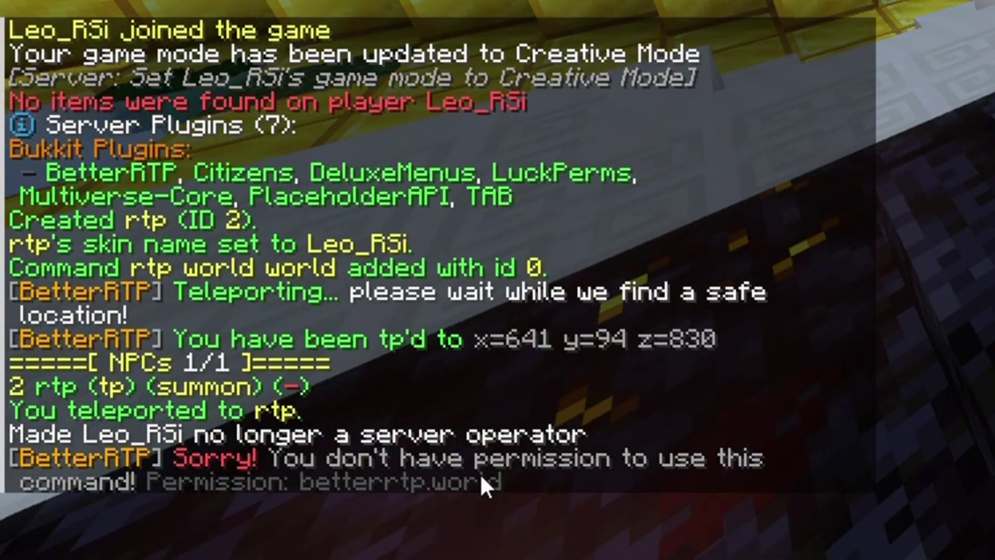
key(Escape)
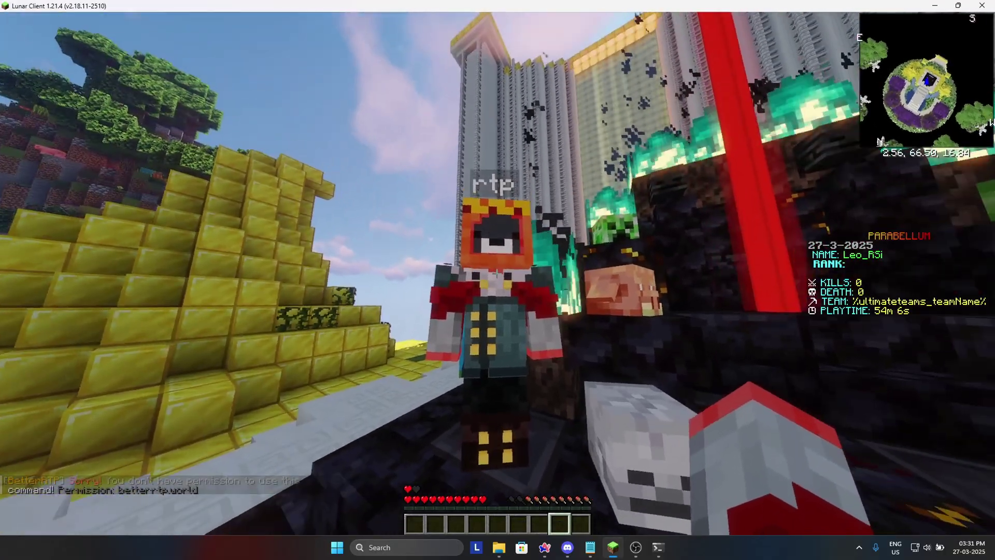
text(ty)
key(BackSpace)
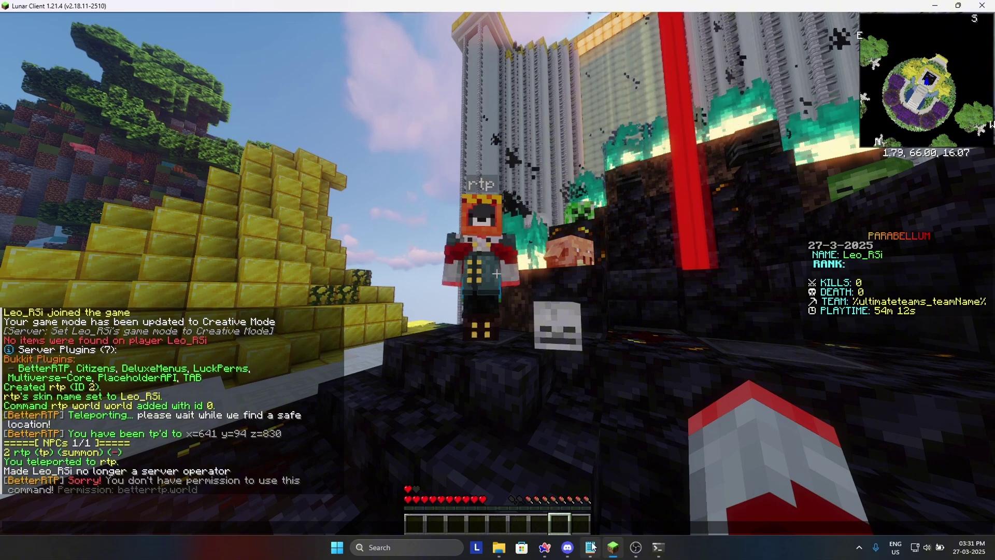
- Re-op the player from the server console using op with their username, then return to the game
click(657, 547)
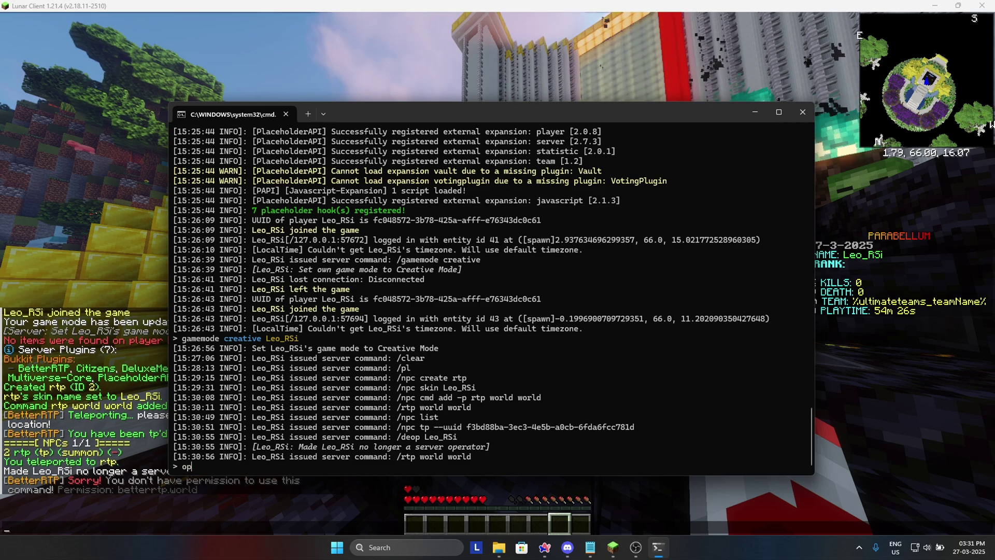
text(op Leo_RS)
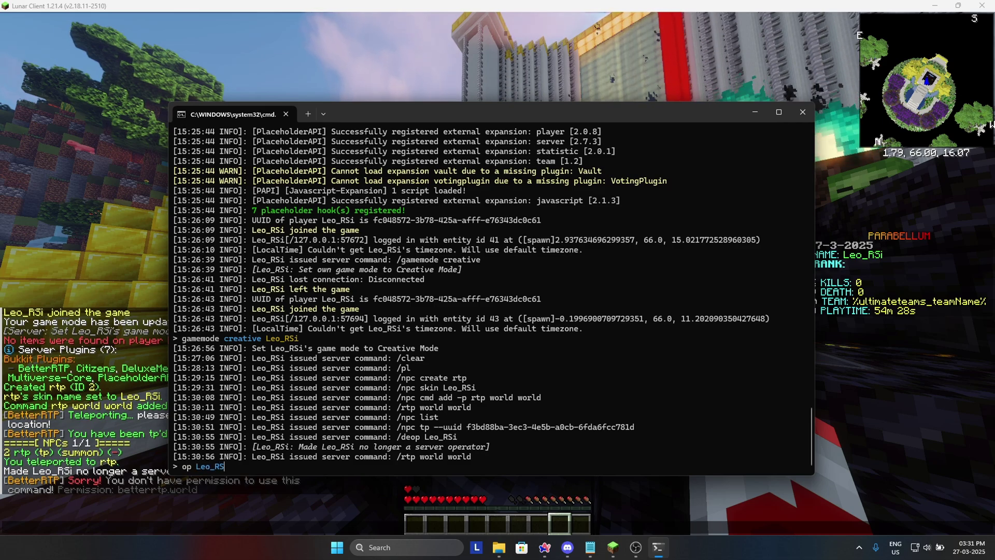
text(i)
key(Return)
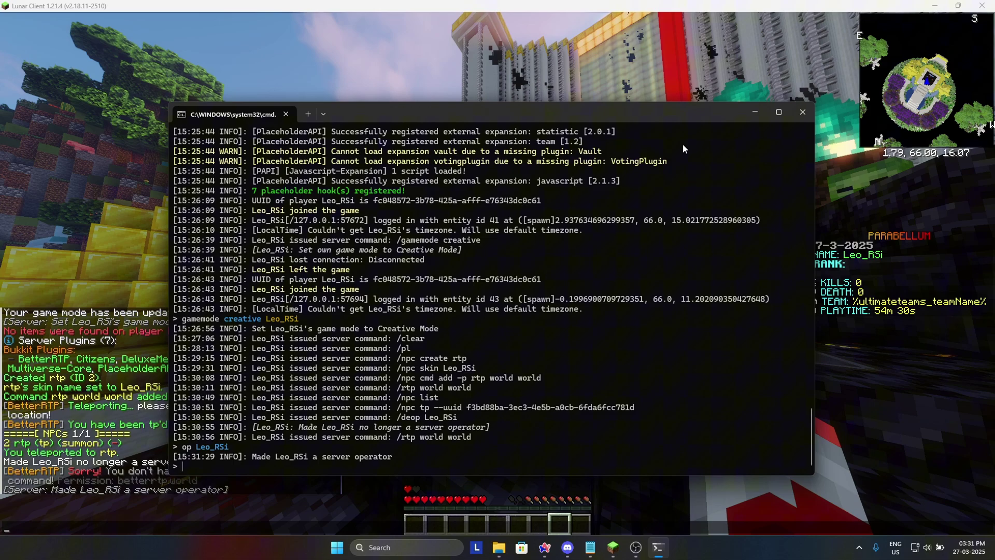
click(764, 111)
- Run /lp editor and click the luckperms.net/editor link it prints in chat
key(slash)
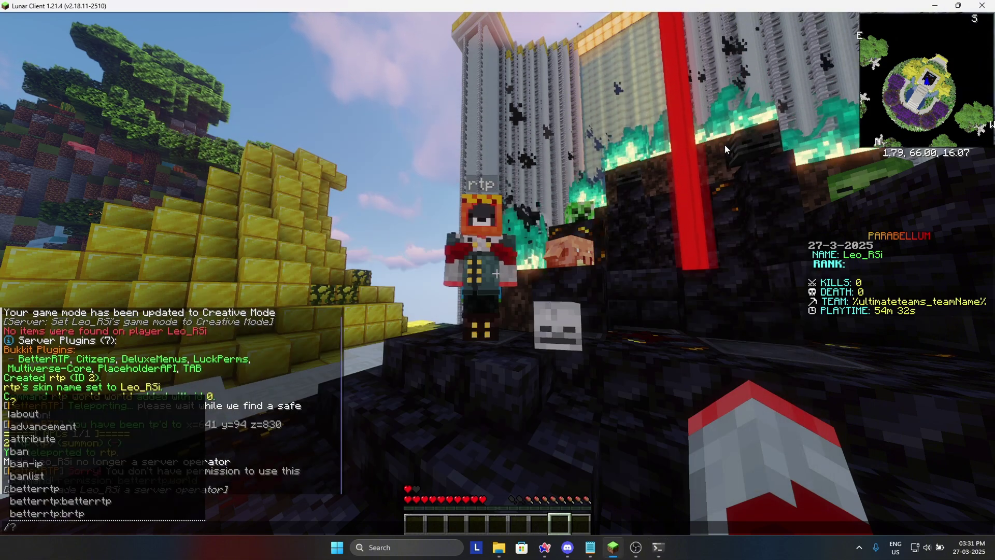
text(lp editor)
key(Return)
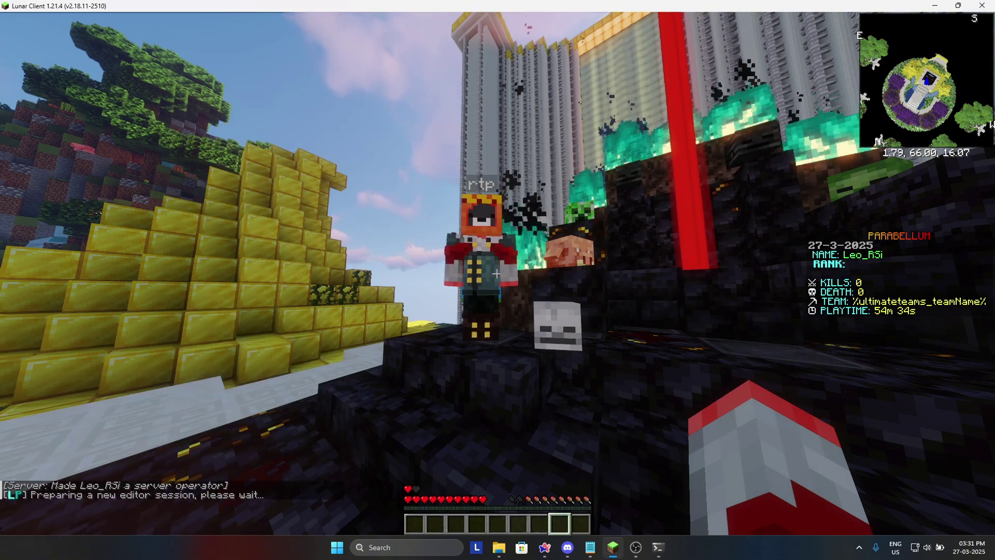
key(t)
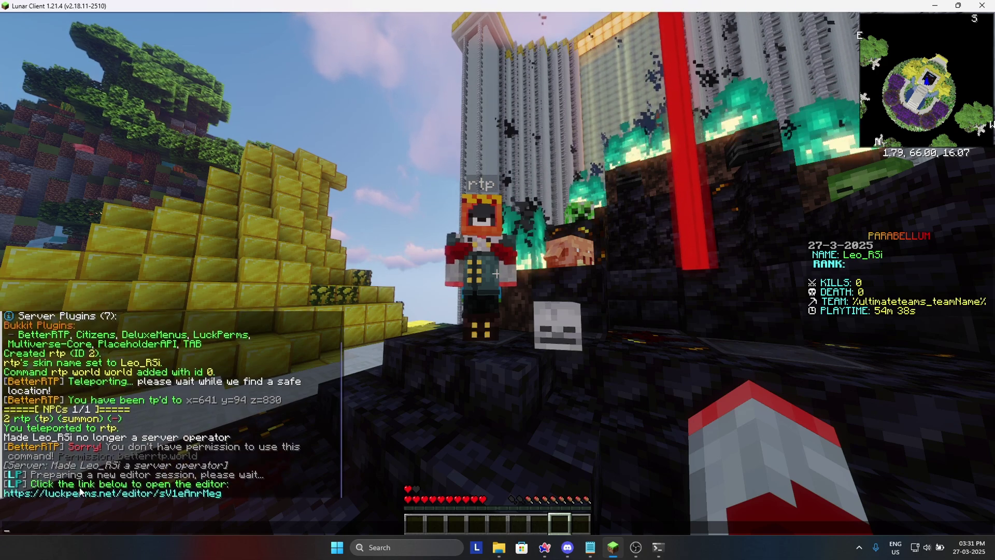
click(102, 493)
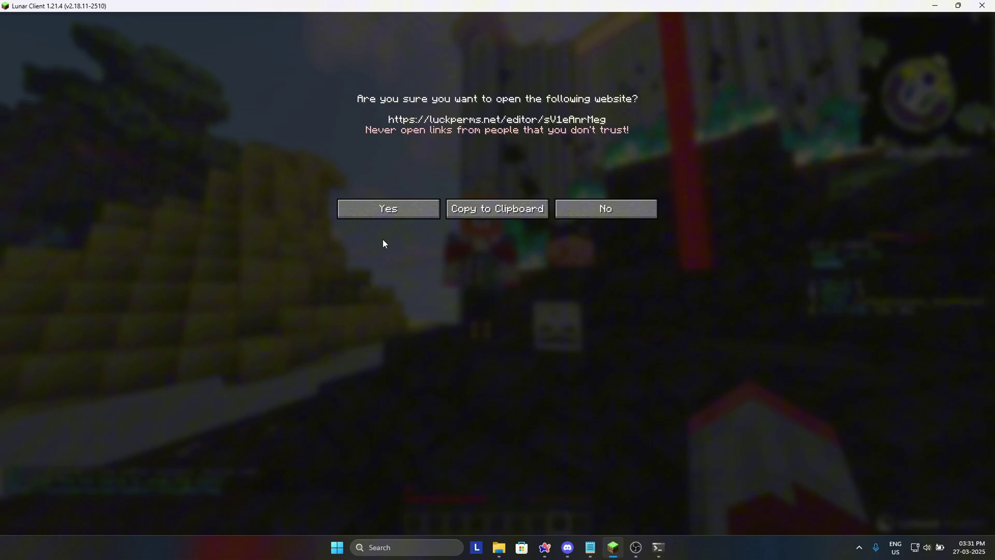
- In the web editor, open the default group and add the betterrtp.world.world permission
click(382, 212)
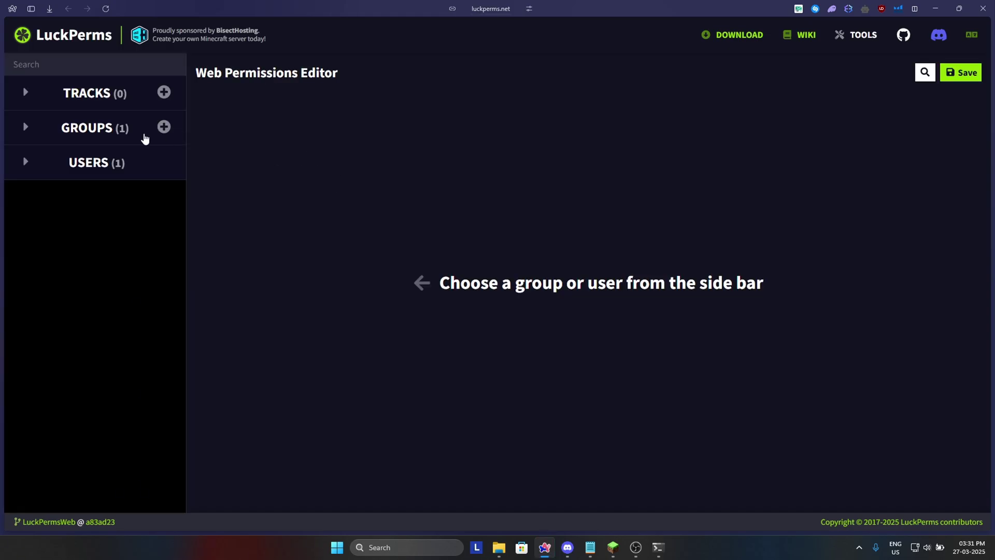
click(146, 131)
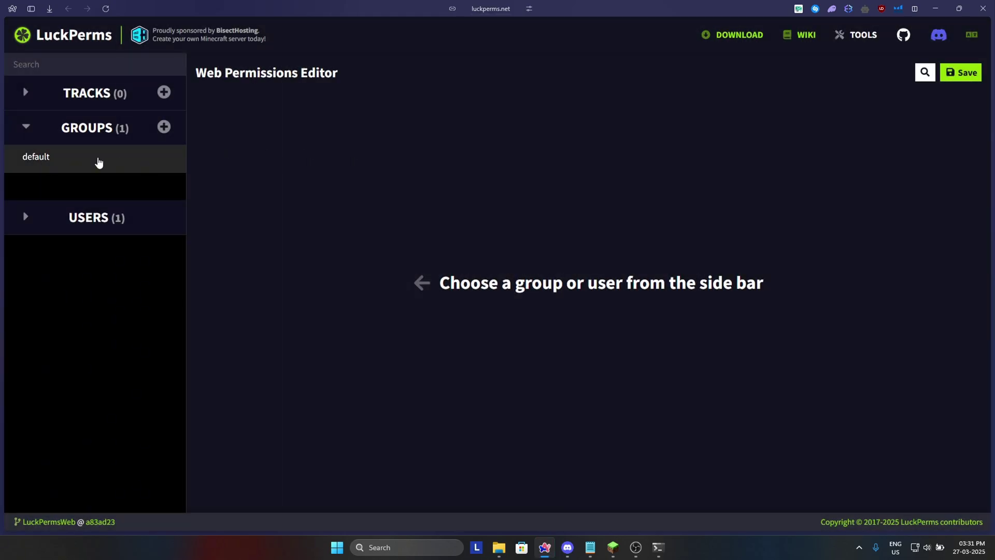
click(99, 163)
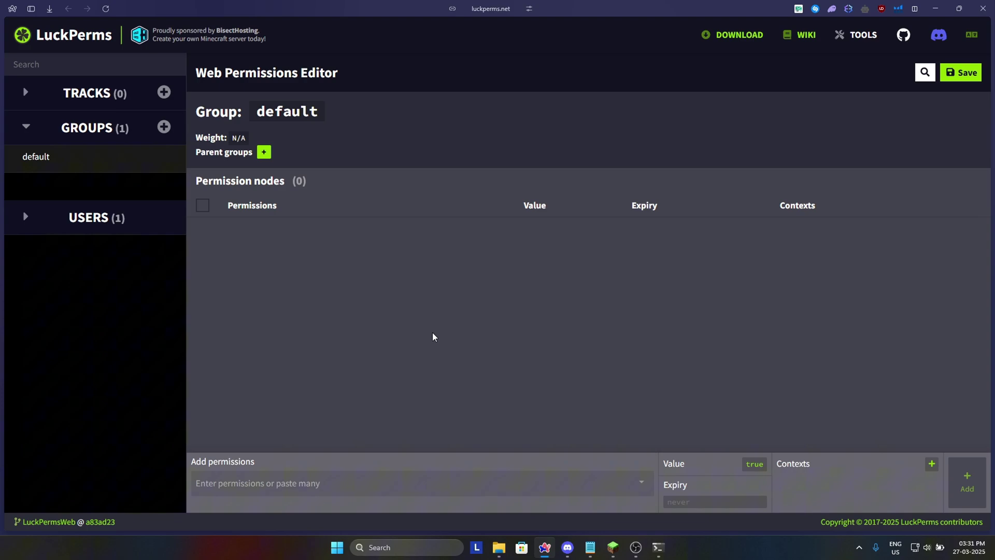
click(382, 466)
text(b)
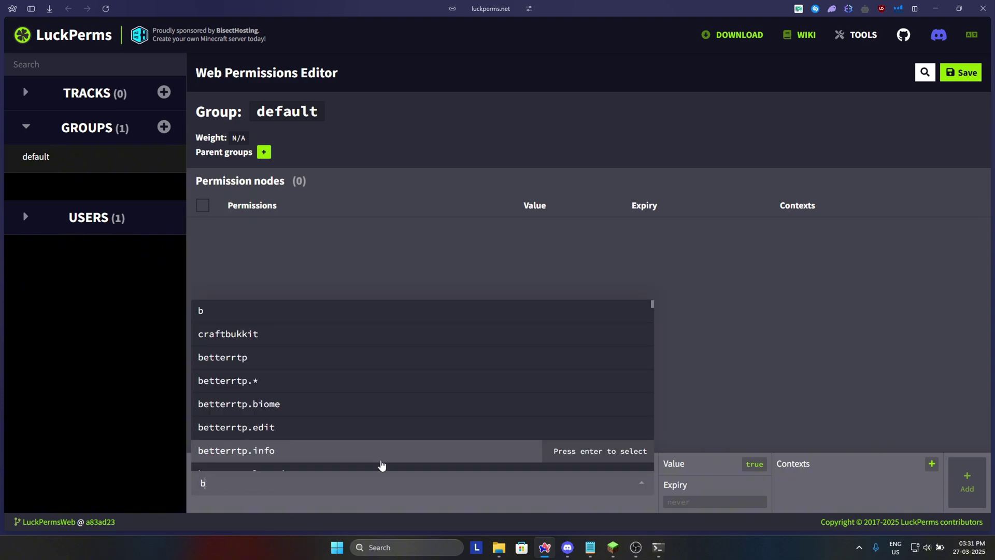
text(eter)
key(BackSpace)
key(BackSpace)
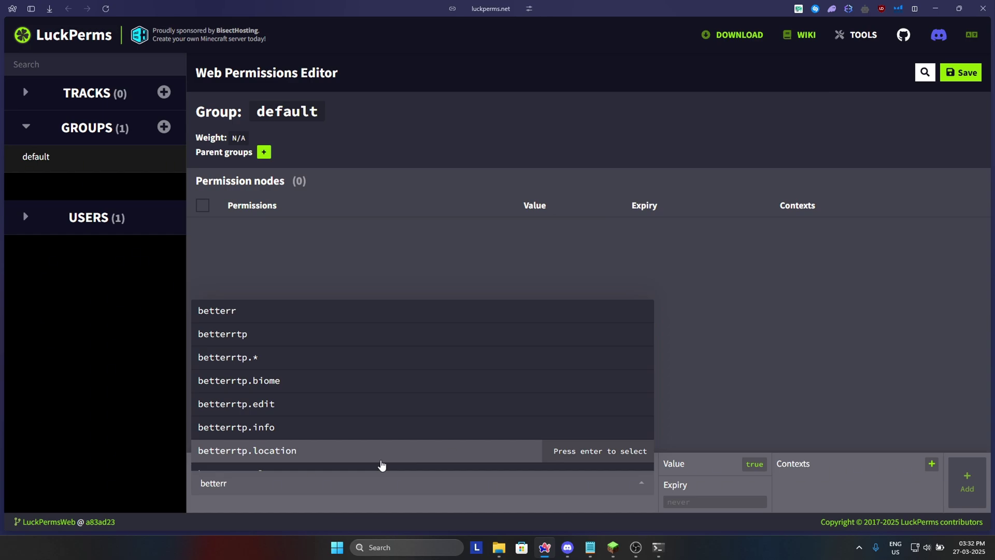
text(terrtp.world)
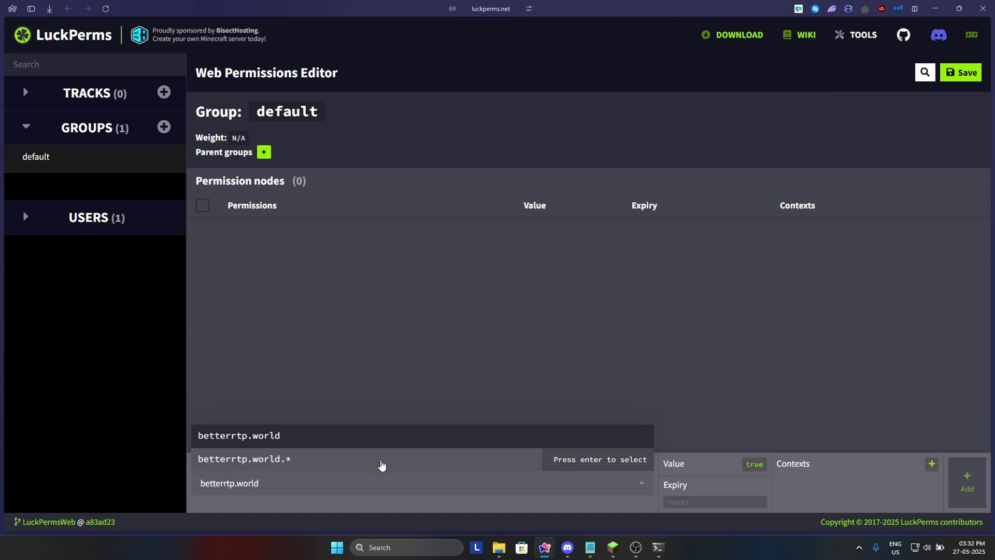
text(.world)
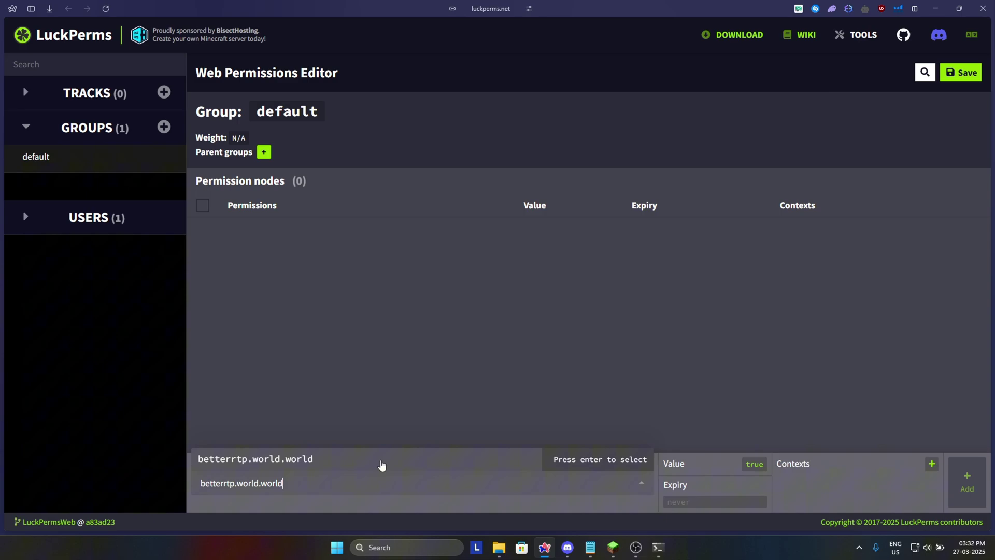
key(Return)
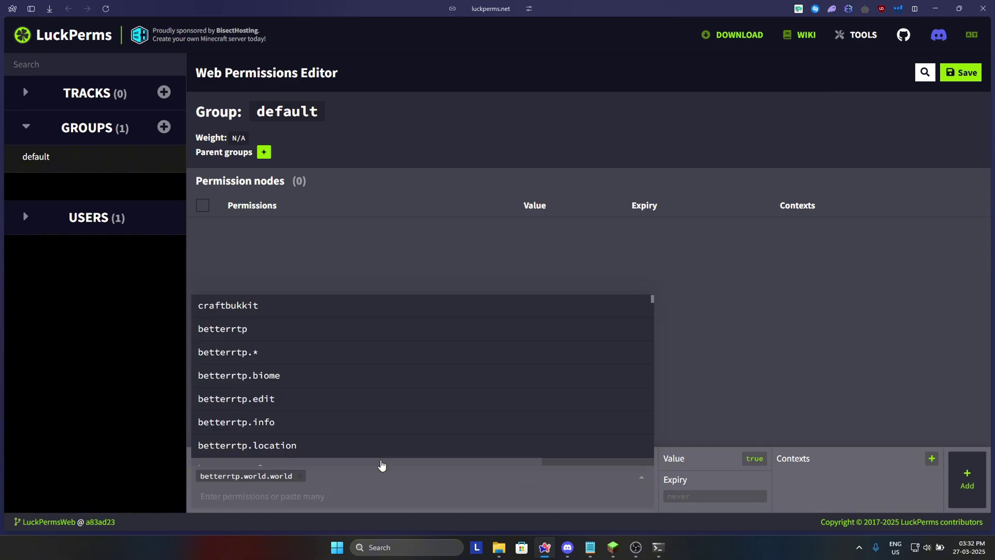
click(786, 334)
click(967, 482)
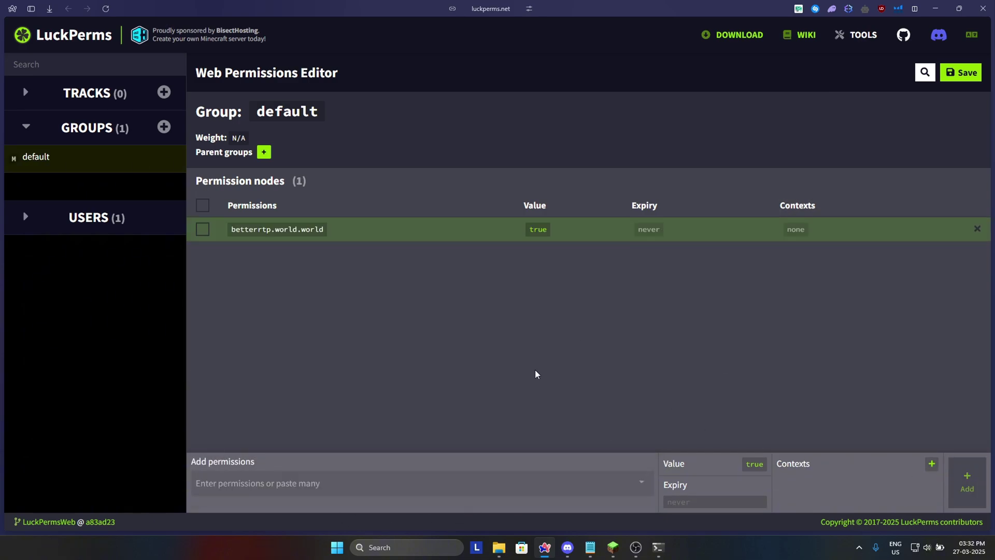
- Add the betterrtp.world permission to the default group as well
click(424, 487)
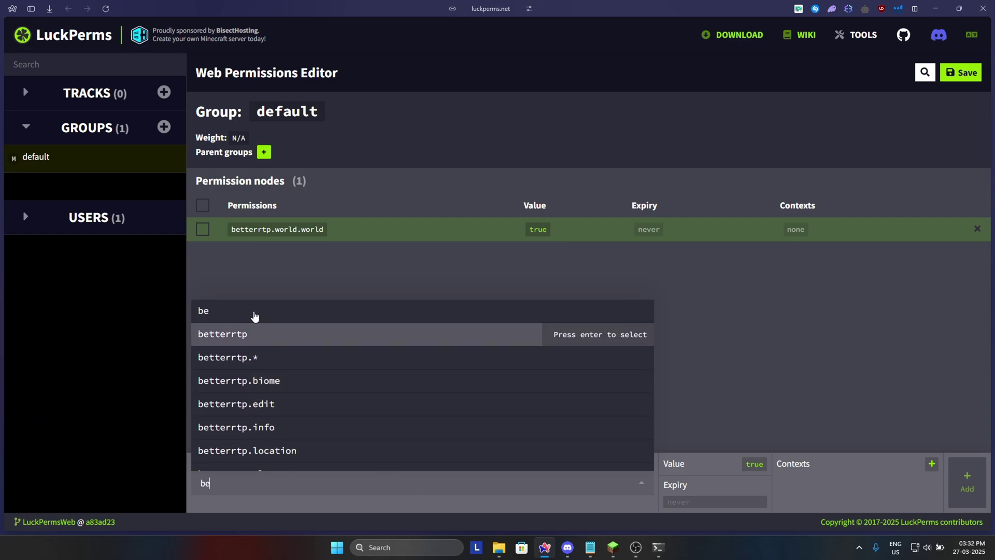
click(257, 342)
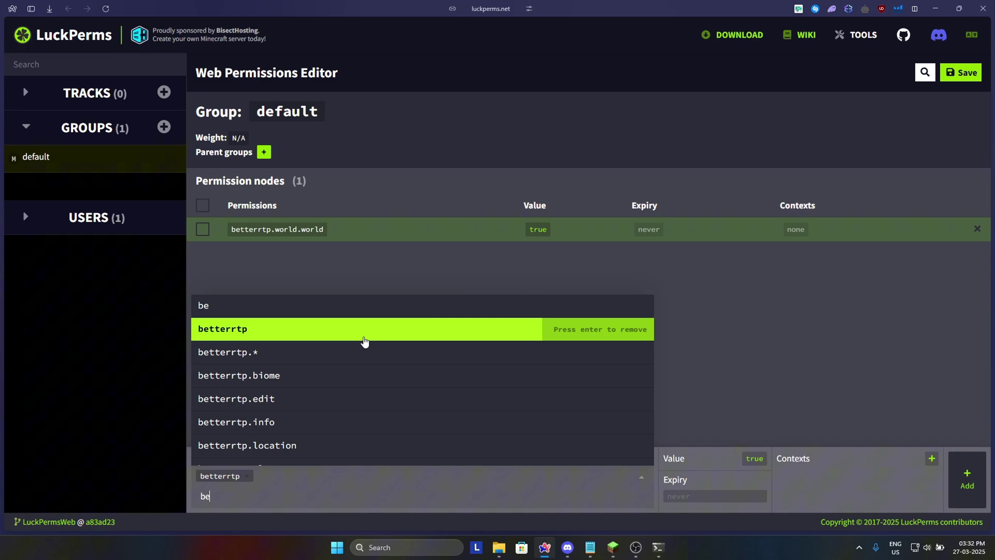
click(248, 476)
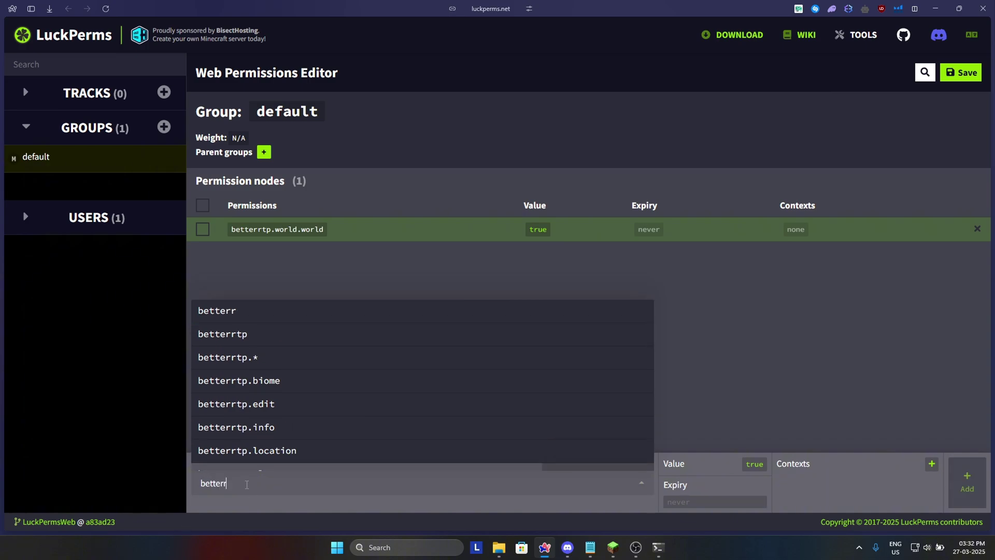
text(r)
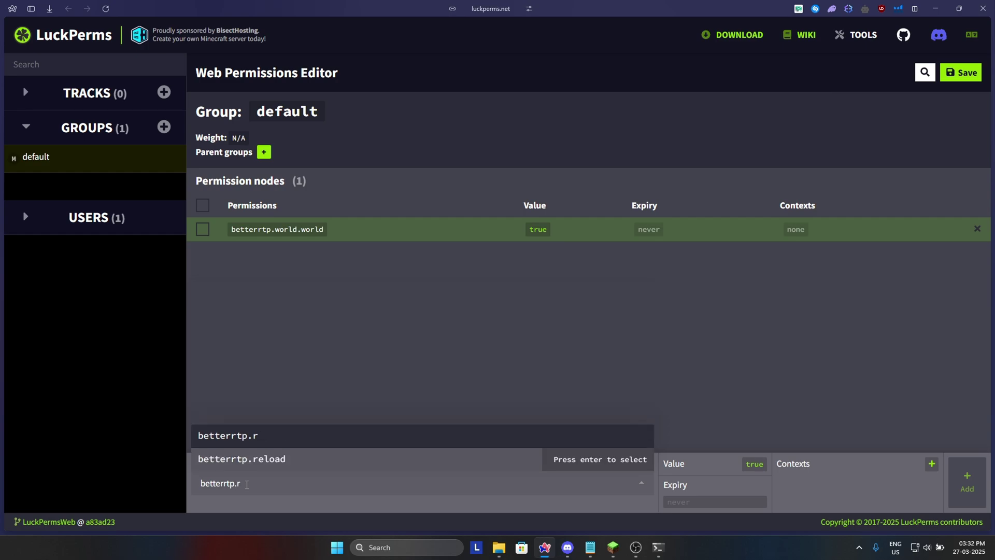
key(BackSpace)
text(world)
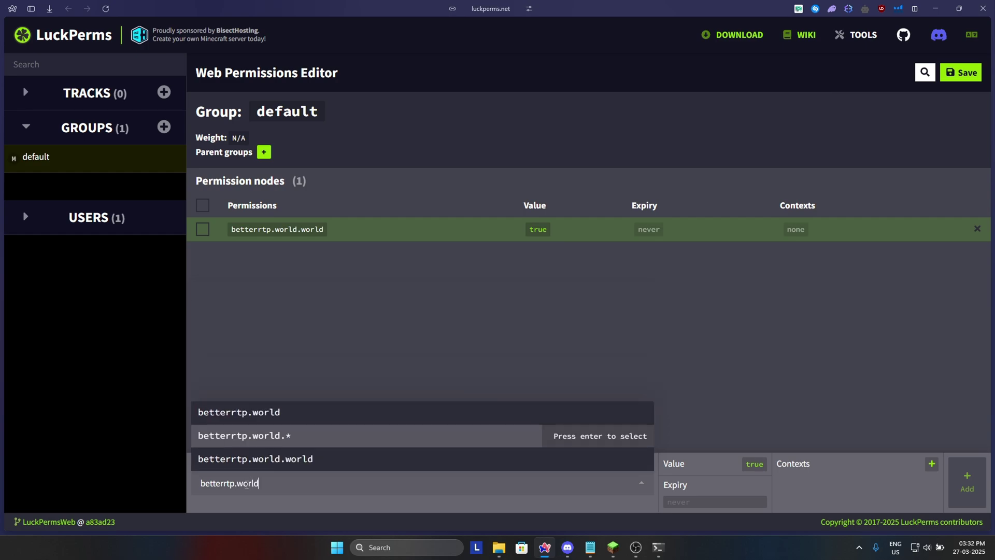
key(Return)
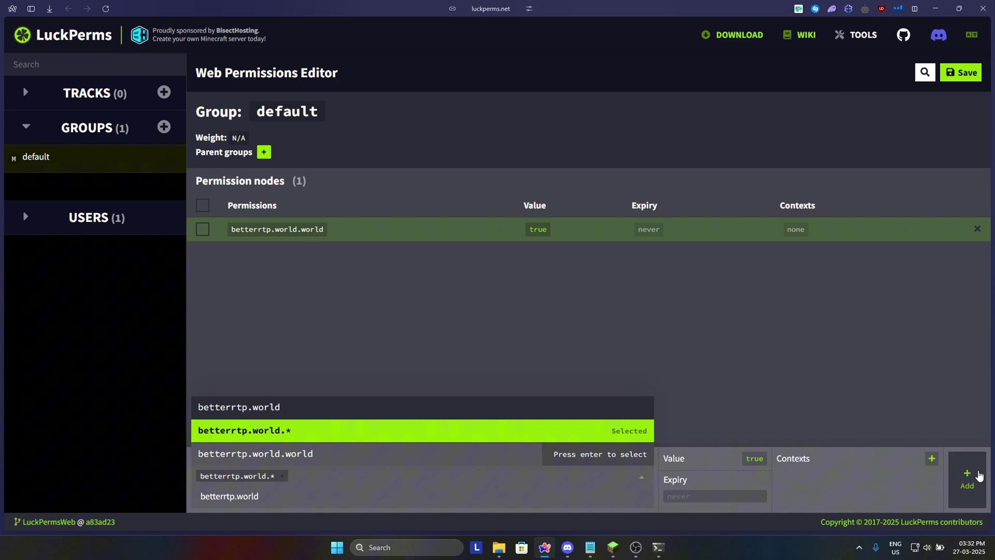
click(978, 476)
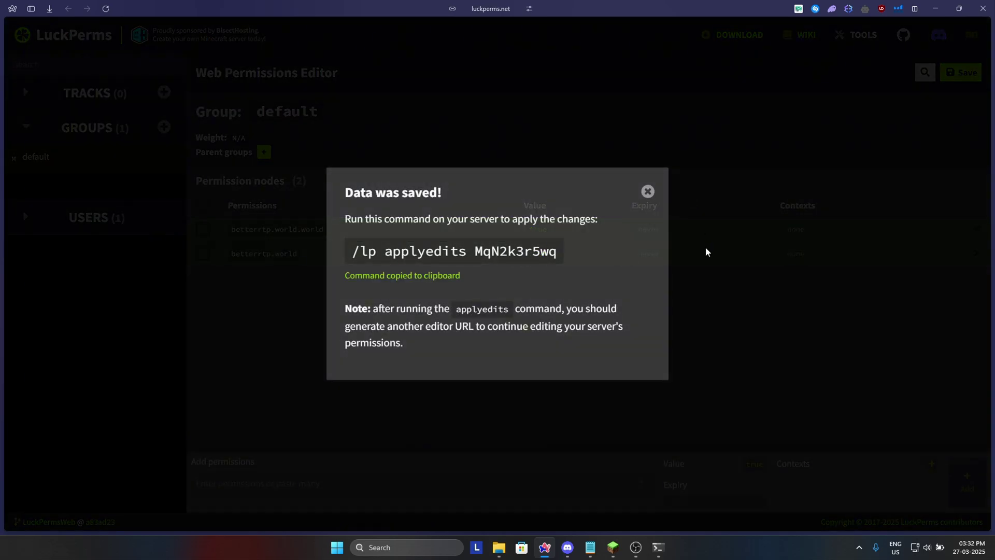
- Back in the game, run the pasted /lp applyedits command, then de-op yourself with /deop
click(612, 547)
text(/lp applyedits MqN2k3r5wq)
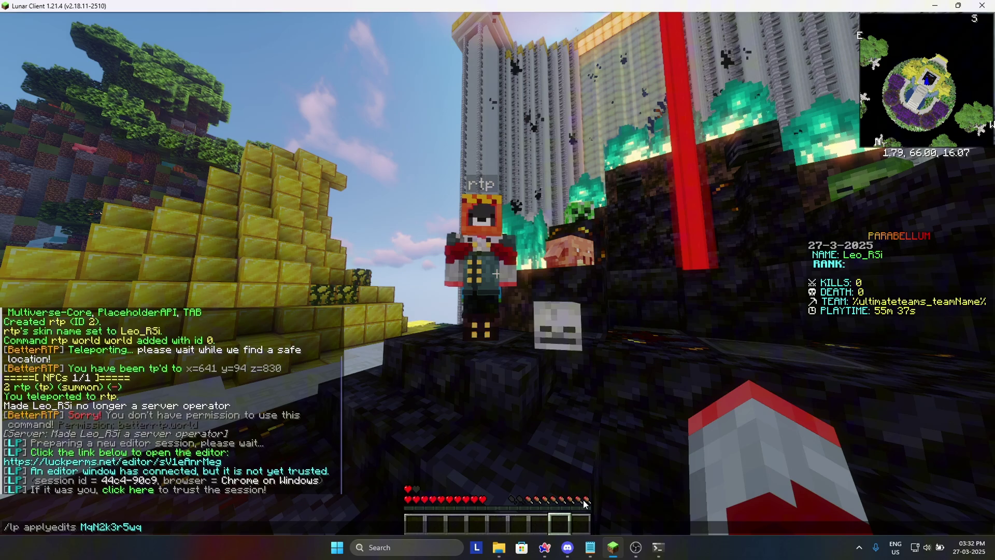
key(Return)
key(t)
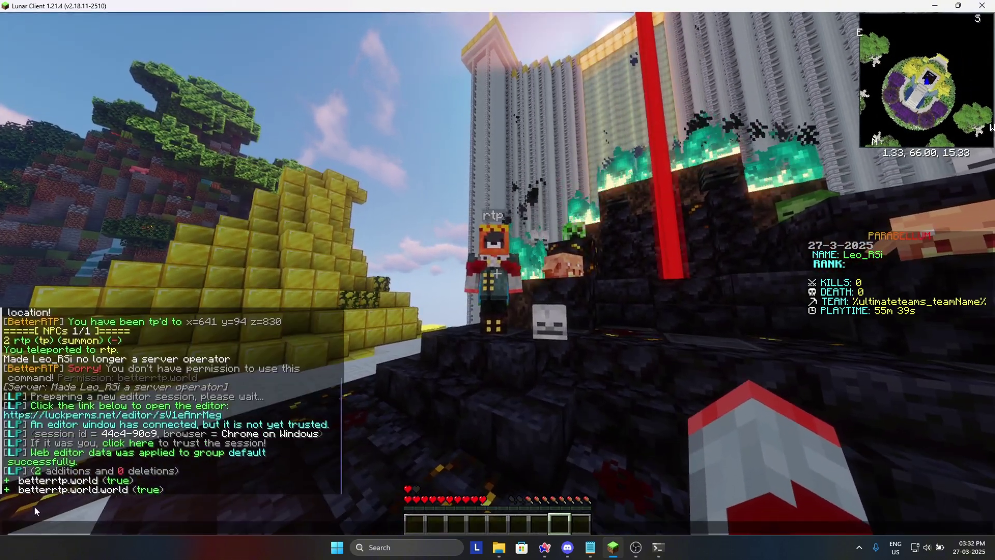
key(Escape)
text(/)
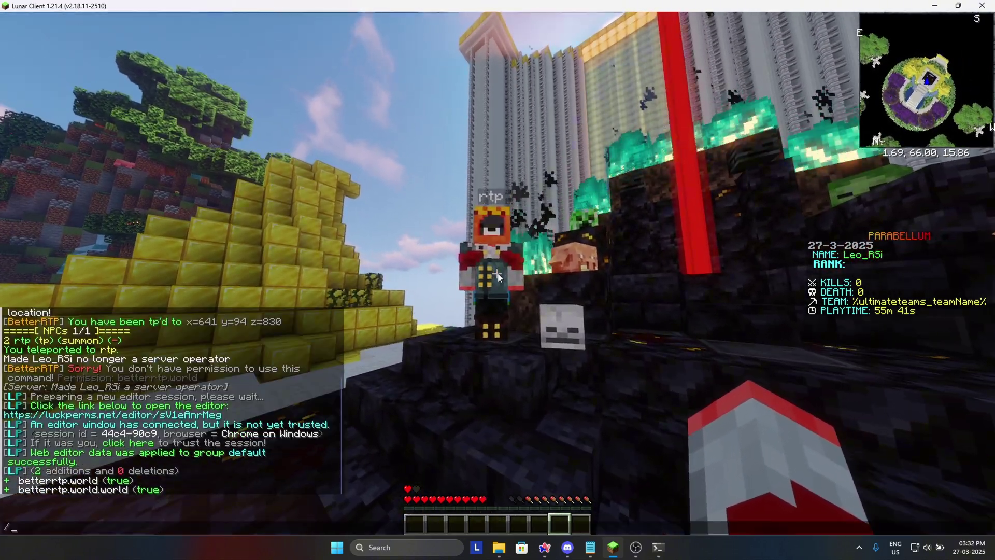
text(deop Leo_R5i)
key(Return)
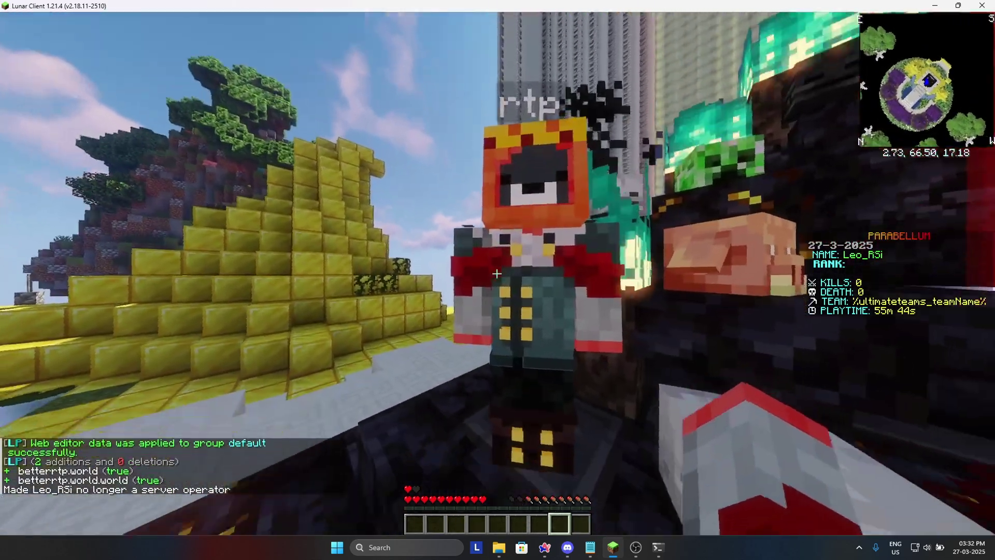
- Use the rtp NPC to teleport to x=936 y=107 z=901 and climb the hillside
right_click(496, 275)
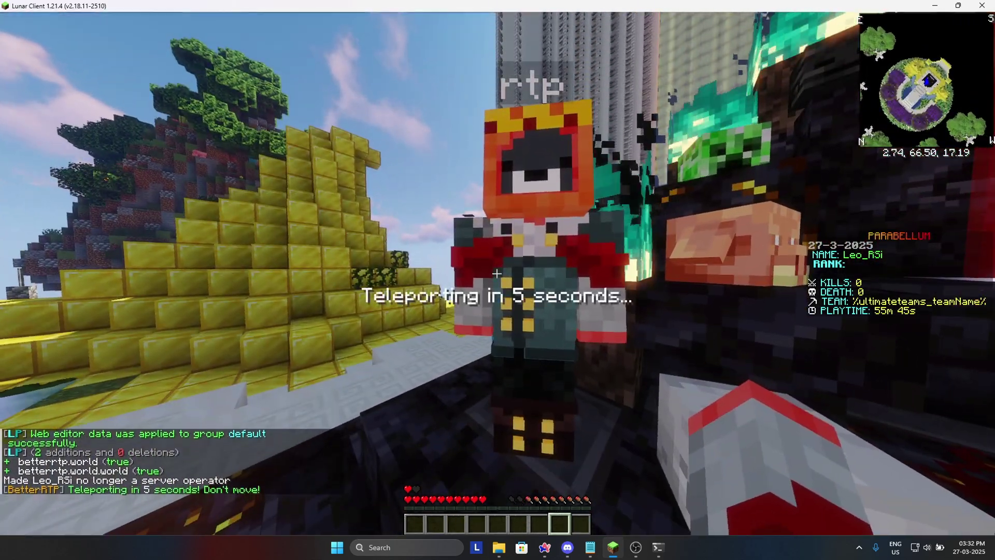
key(t)
key(Escape)
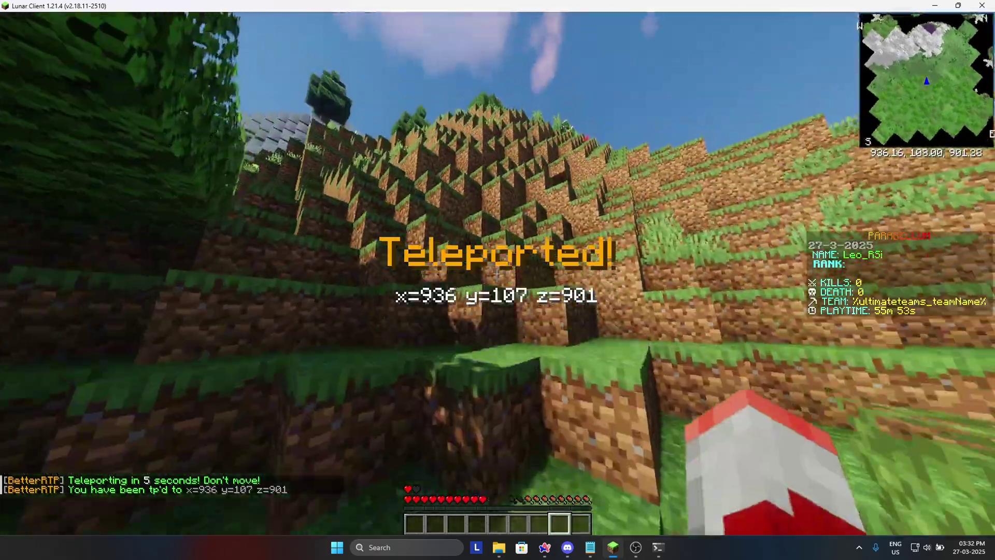
key(w)
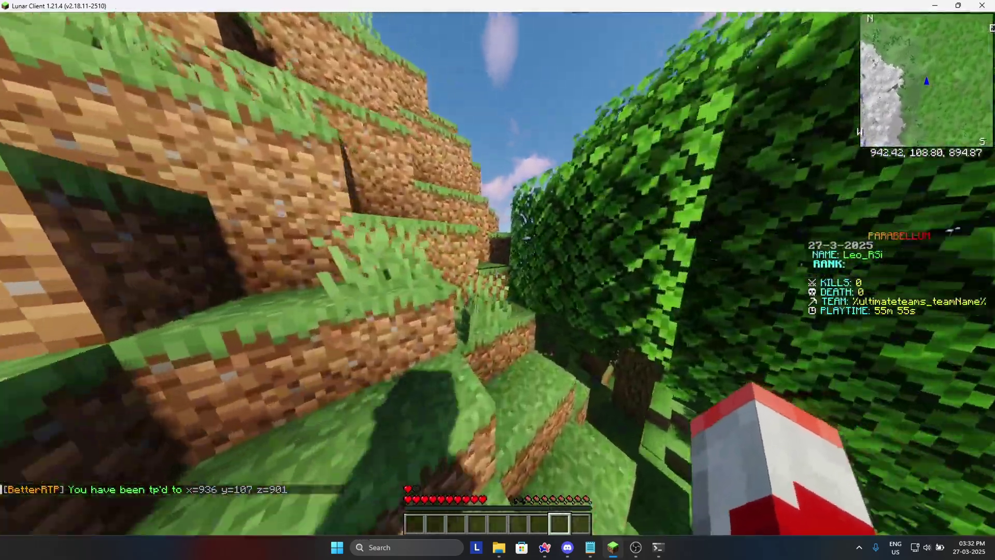
key(w)
key(space)
key(space)
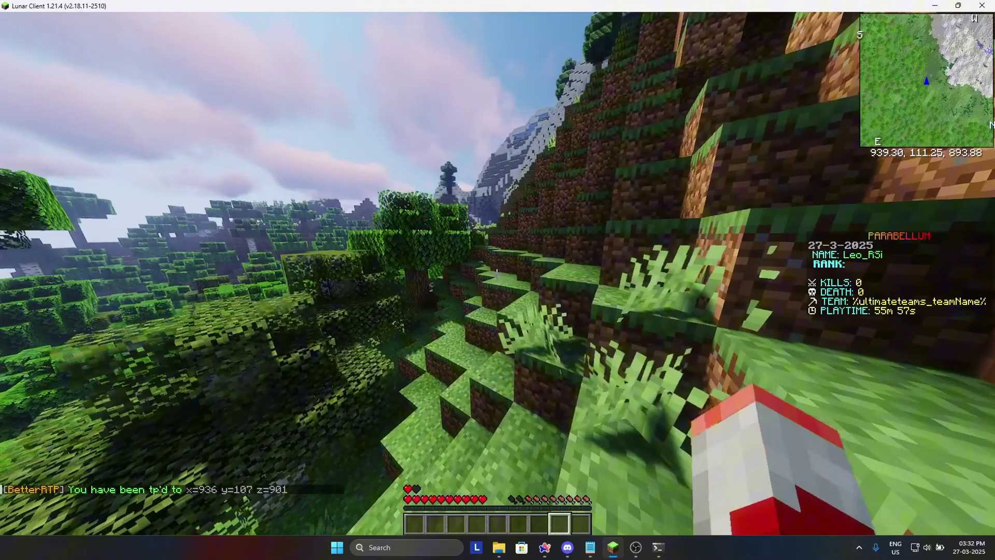
key(w)
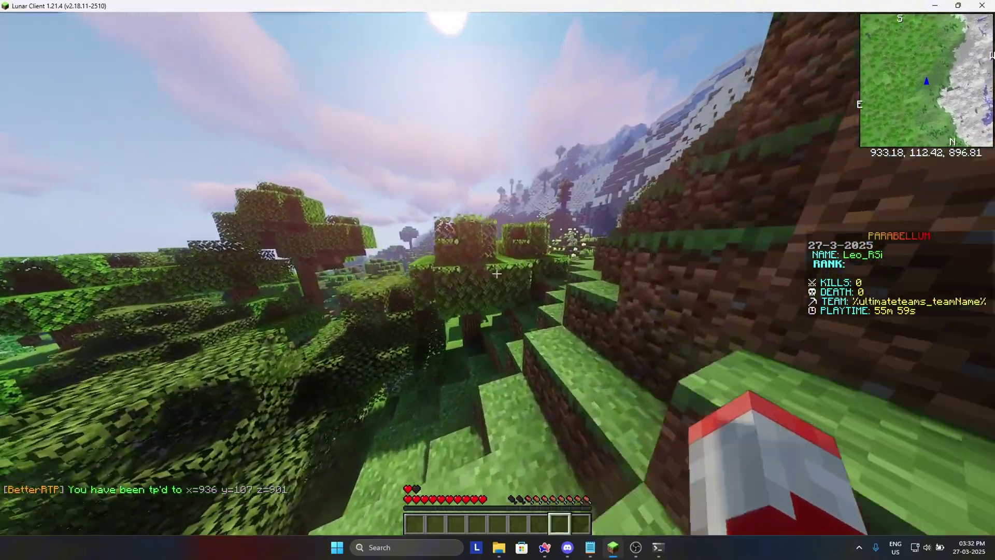
- Re-op the player from the server console with the op command
key(Escape)
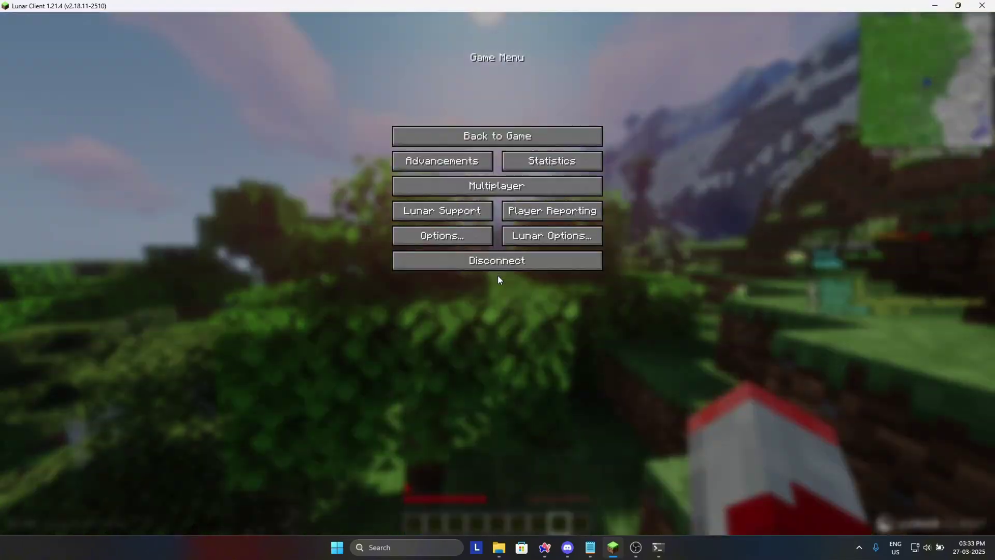
click(658, 548)
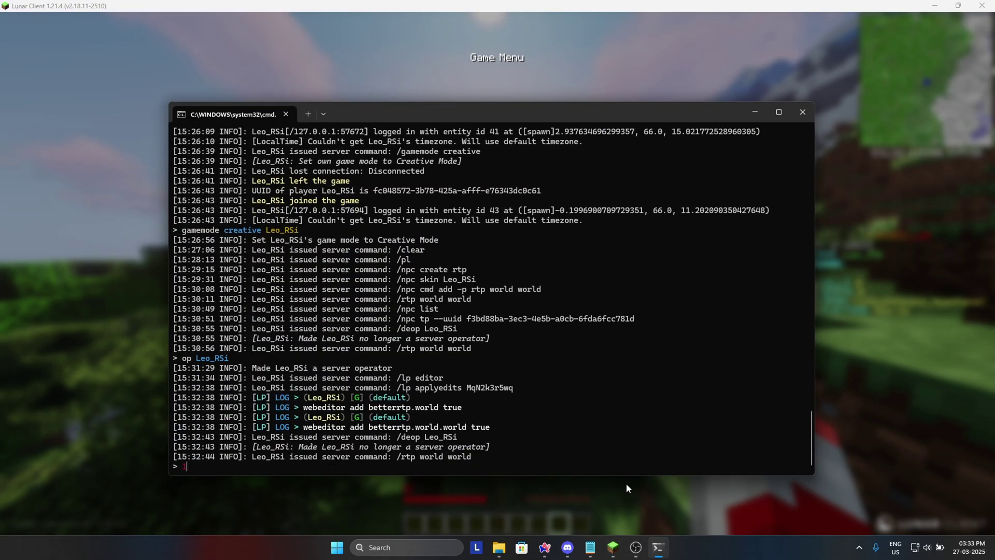
text(op Leo_RSi)
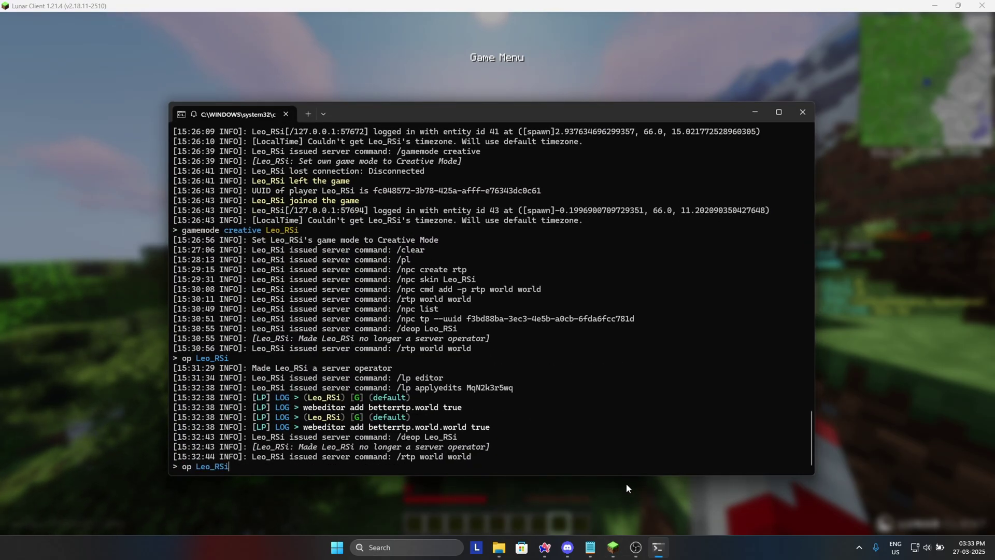
key(Return)
- Back in the game, teleport to the rtp NPC using the (tp) link in chat
key(alt+Tab)
key(Escape)
key(t)
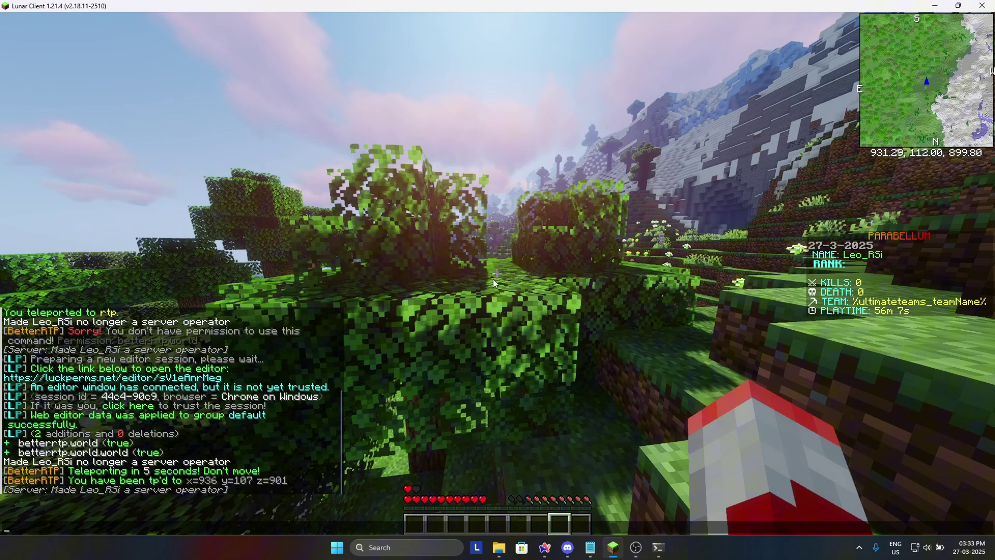
scroll(88, 435, up, 2)
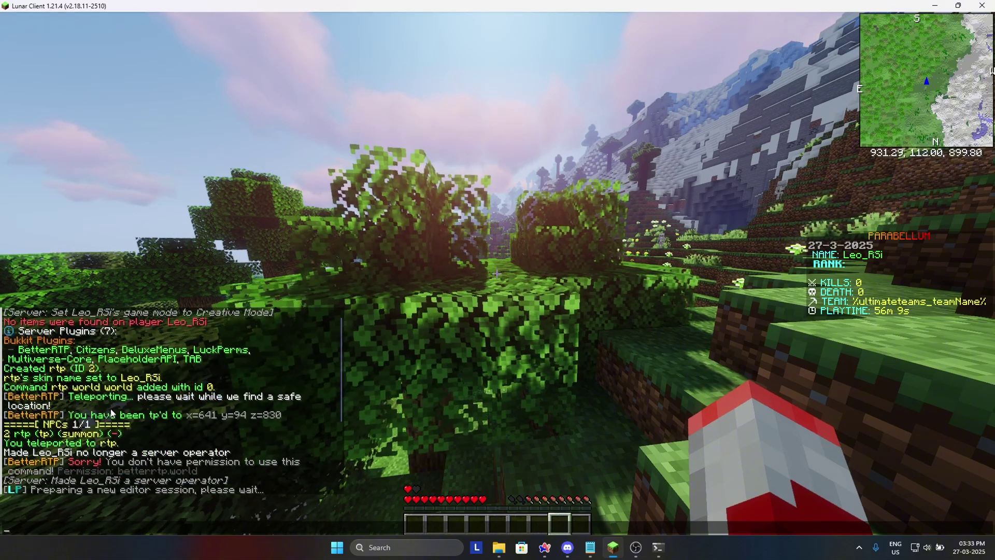
click(44, 434)
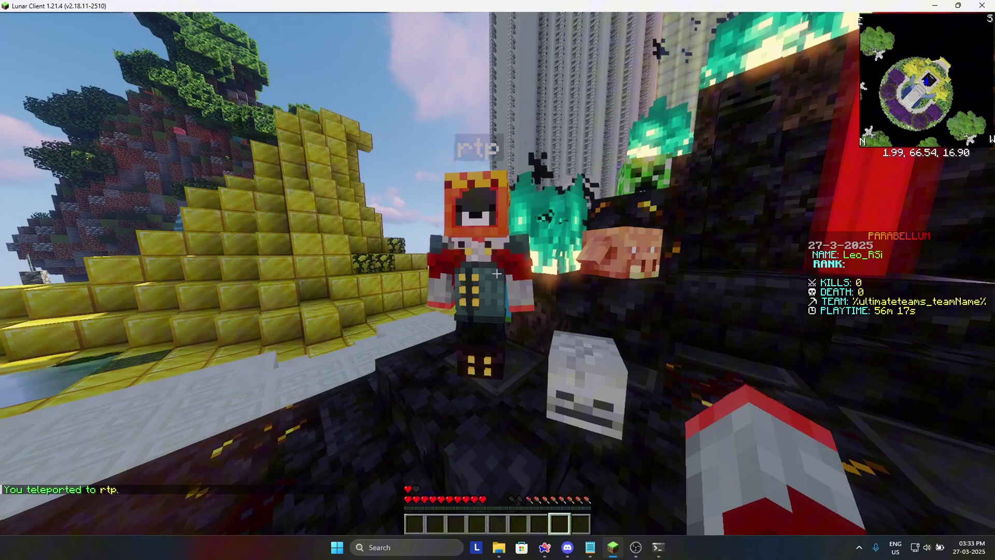
- Hide the rtp NPC's nameplate with /npc hidename
key(slash)
text(npc)
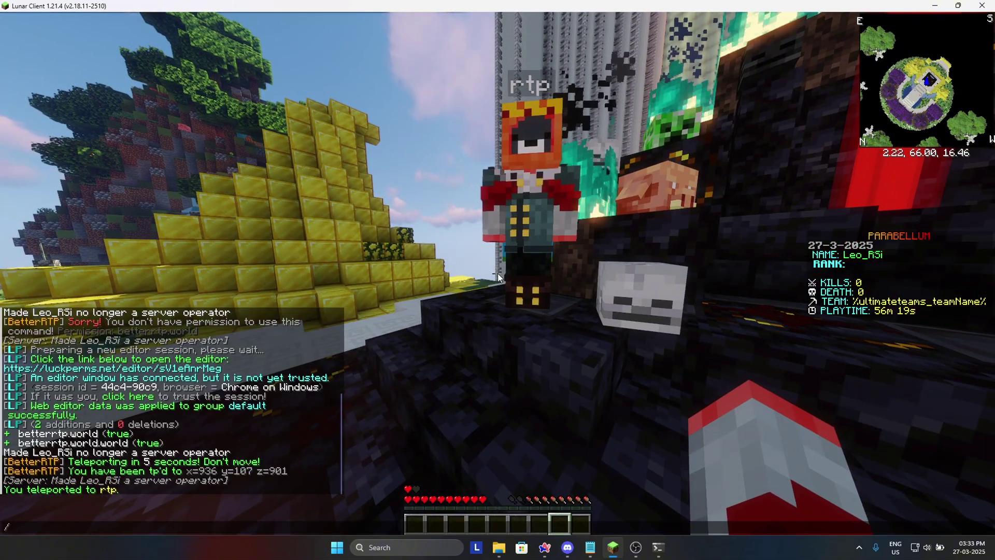
text( hin)
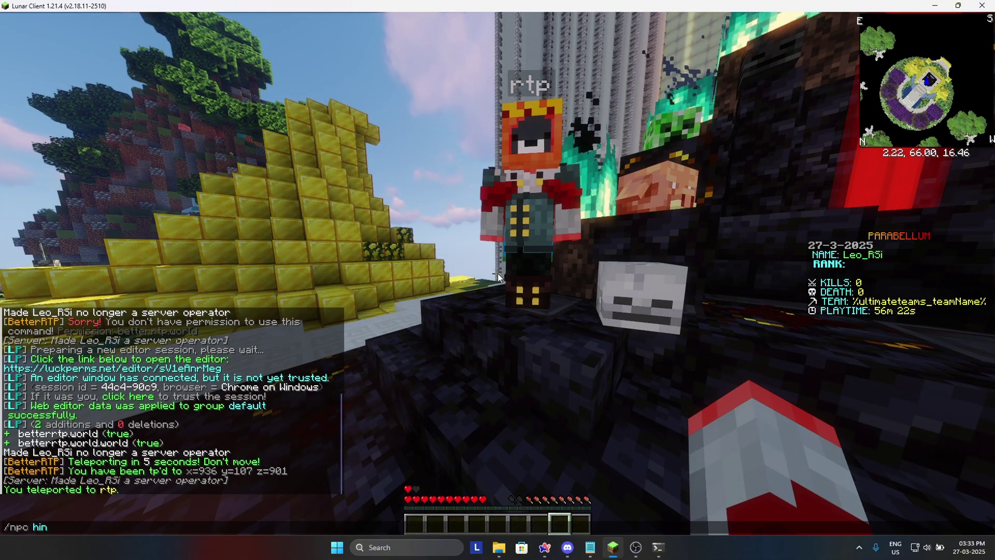
key(BackSpace)
text(dename)
key(Return)
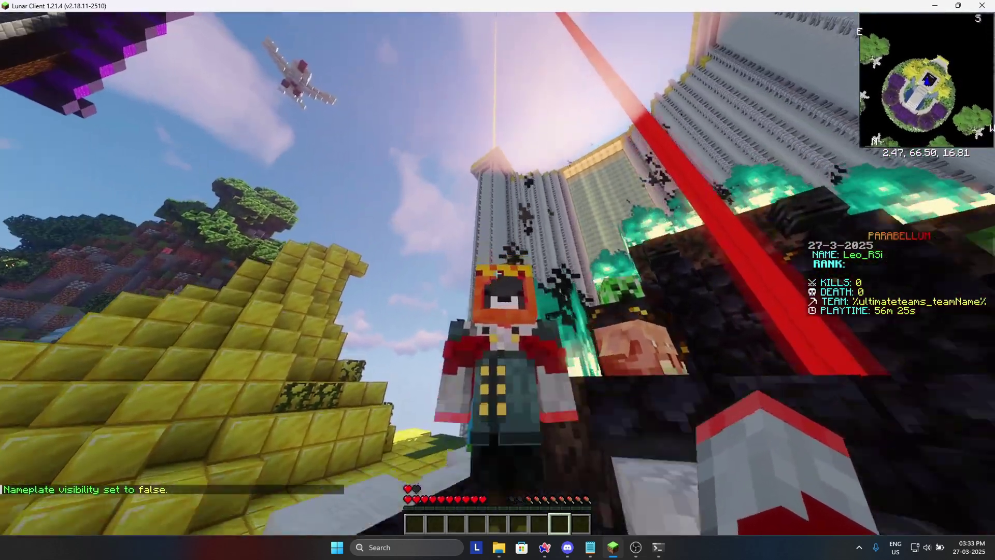
key(space)
- Switch to Creative with /gamemode creative and fly beside the NPC
key(slash)
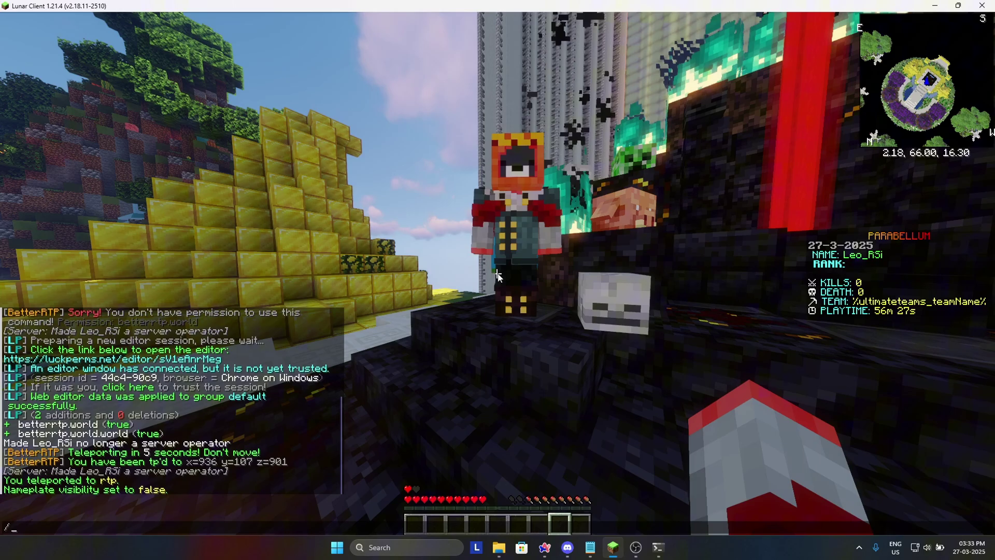
text(gamemode creative)
key(Return)
key(space)
key(space)
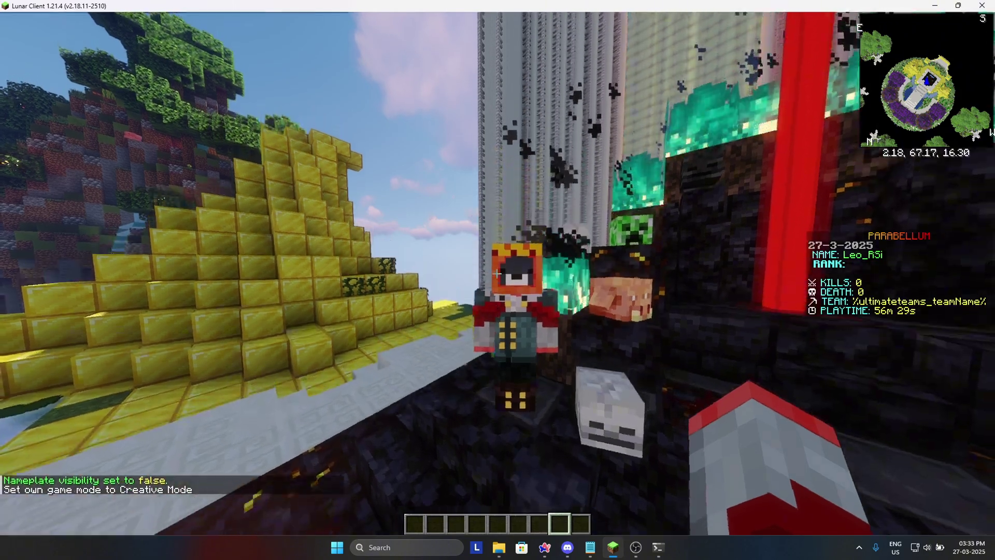
key(shift)
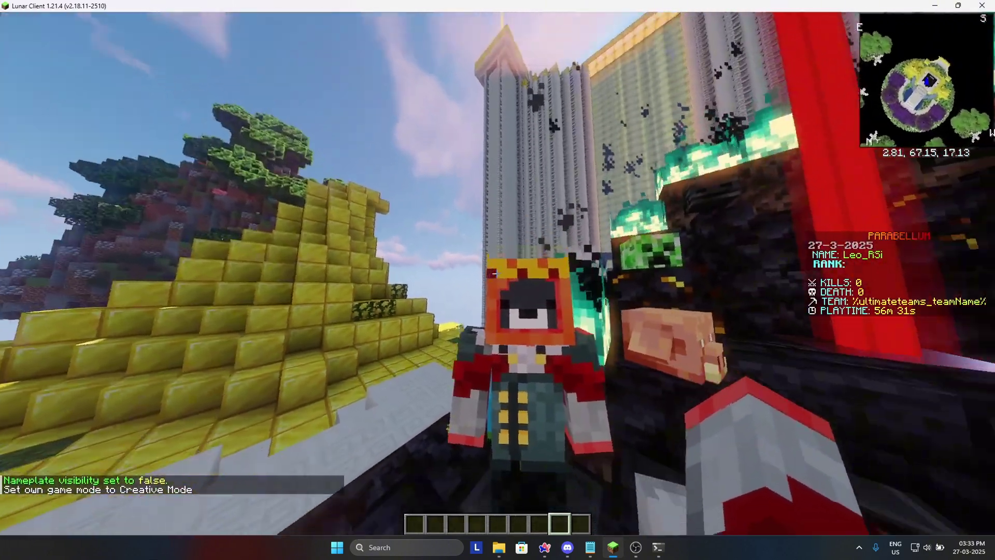
key(space)
key(slash)
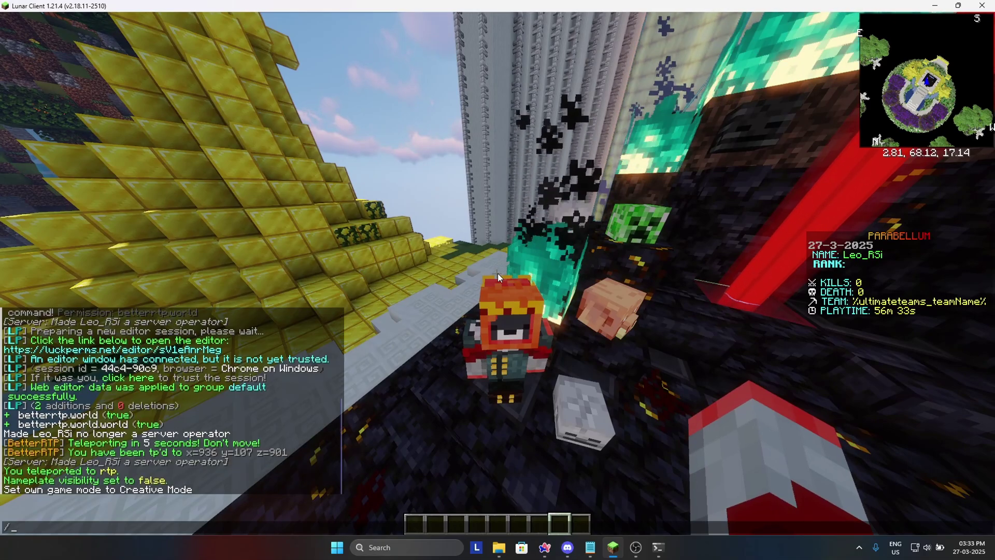
- Add a green 'RTP' hologram line above the NPC with /npc hologram add &r&aRTP
text(npc ho)
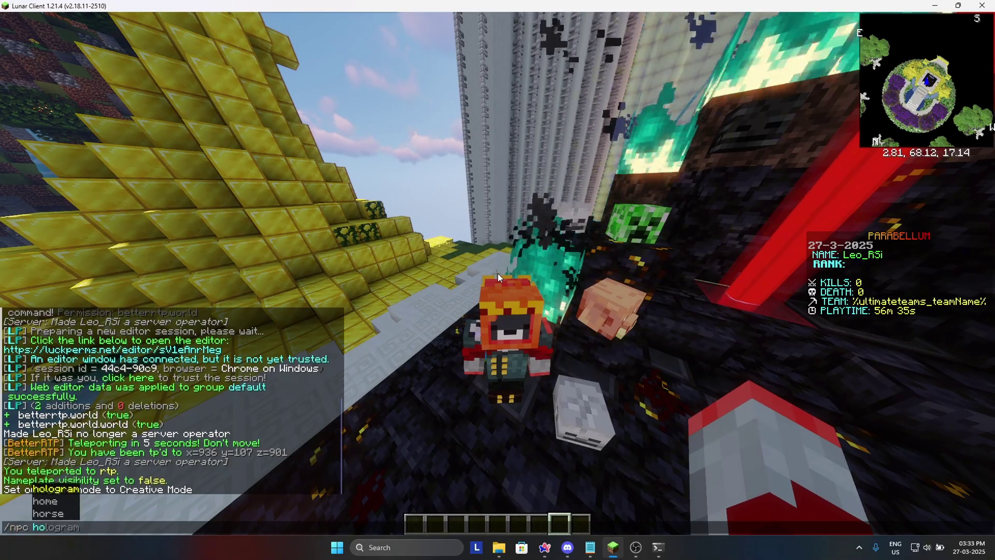
text(logram add)
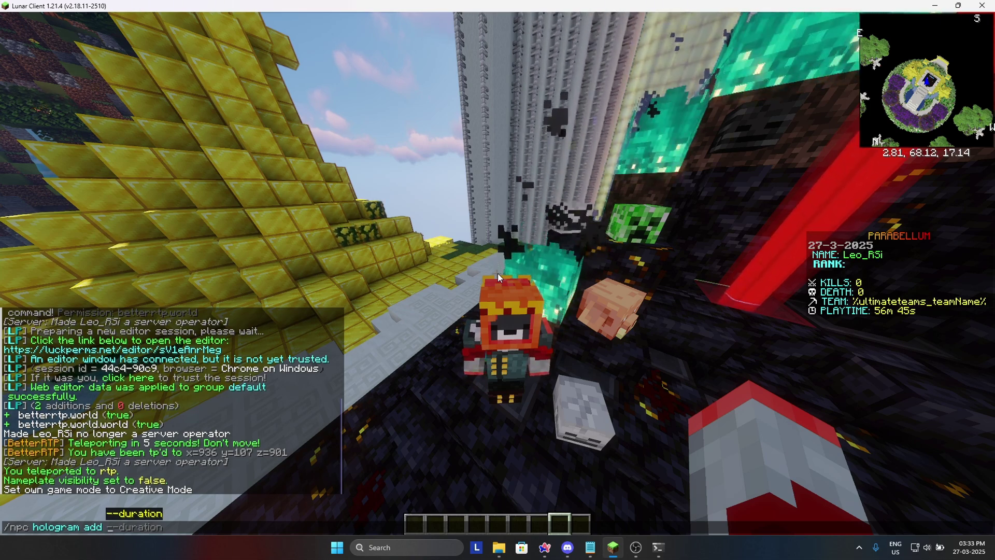
text(&r)
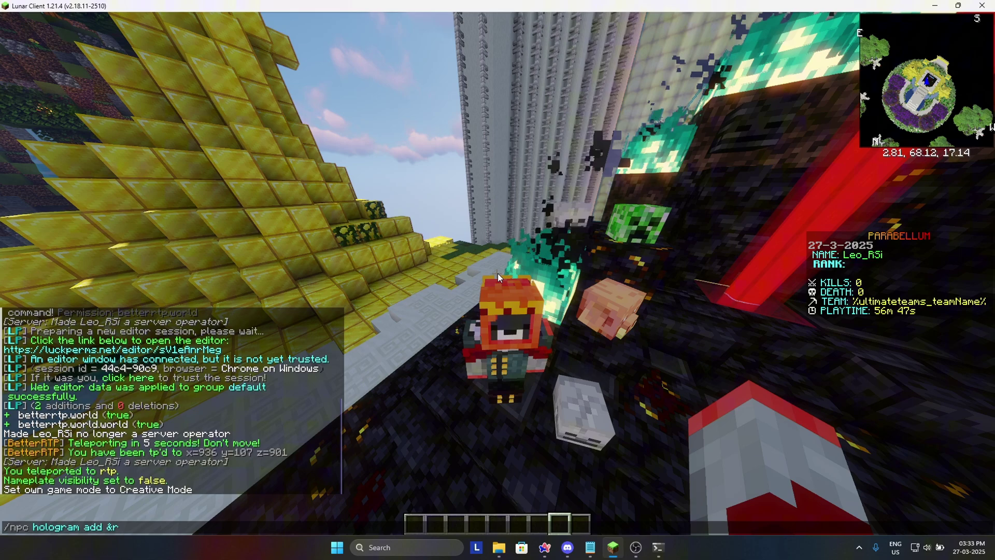
text(&aRT)
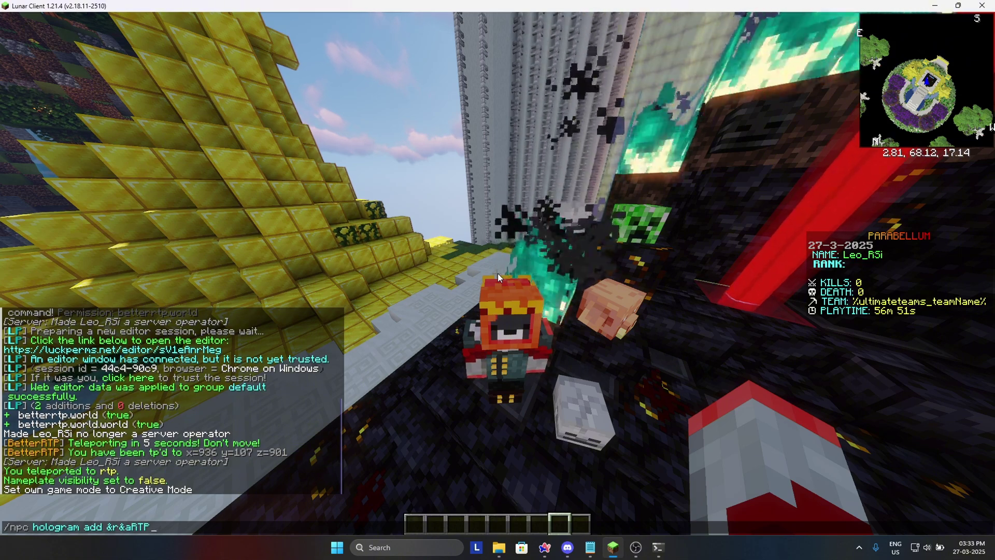
text(P)
key(Return)
key(shift)
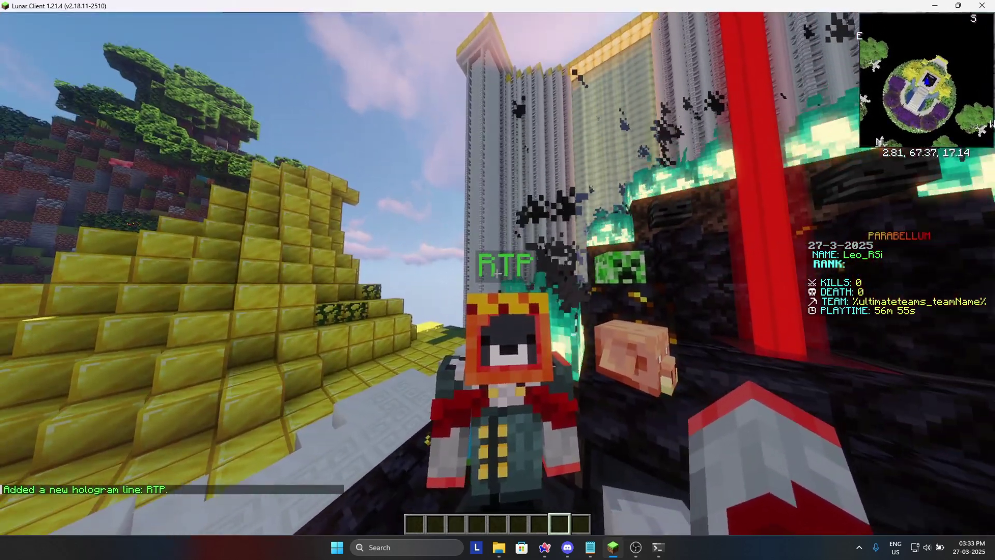
- Add a grey 'SERVER NPC' hologram line beneath it
key(t)
key(Up)
key(BackSpace)
key(BackSpace)
key(BackSpace)
key(BackSpace)
key(BackSpace)
key(BackSpace)
key(BackSpace)
key(BackSpace)
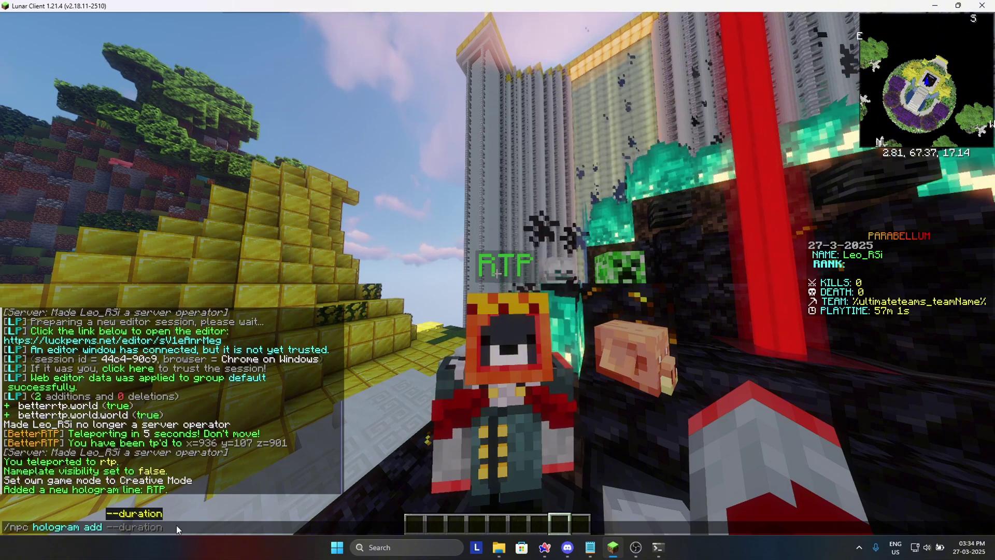
text(&)
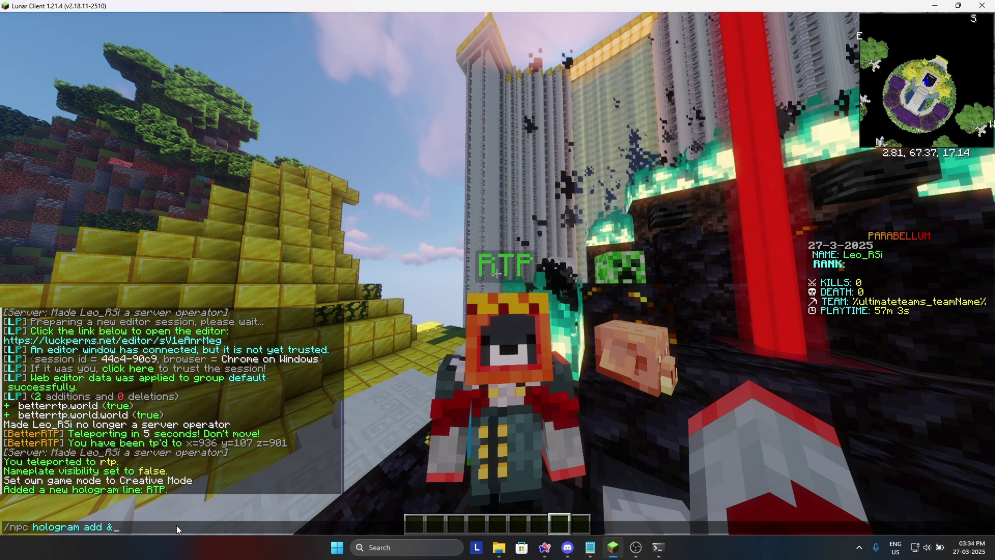
text(75ER)
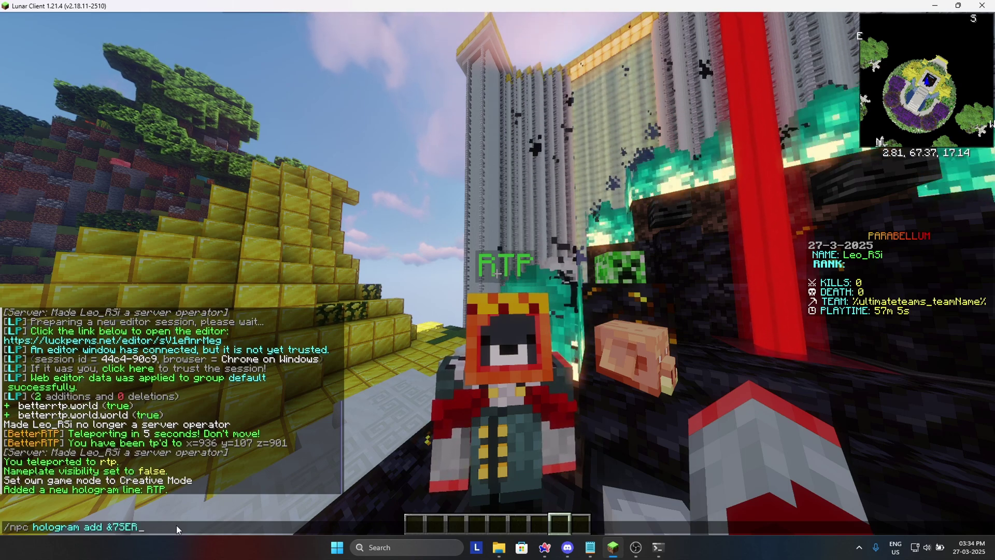
text(VER)
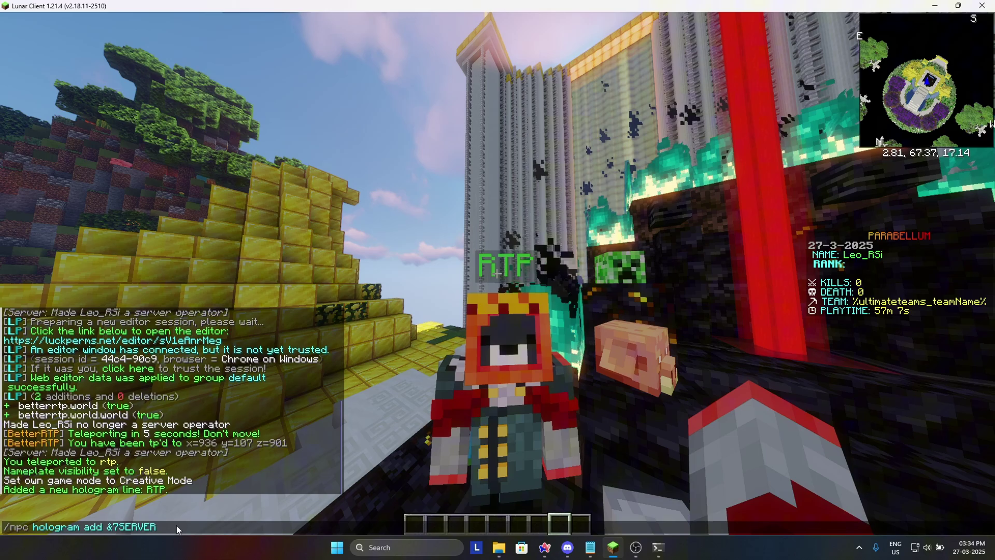
text( N)
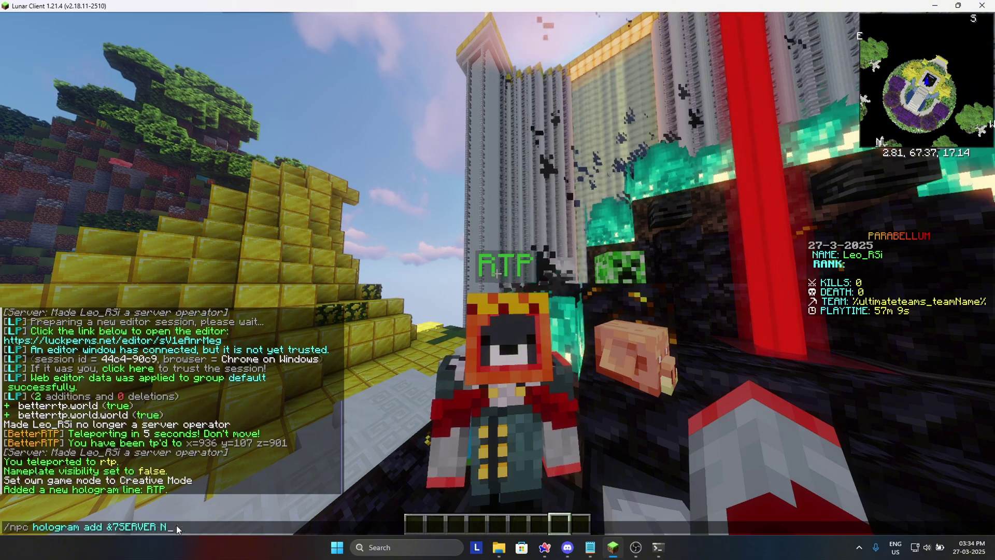
text(PC)
key(Return)
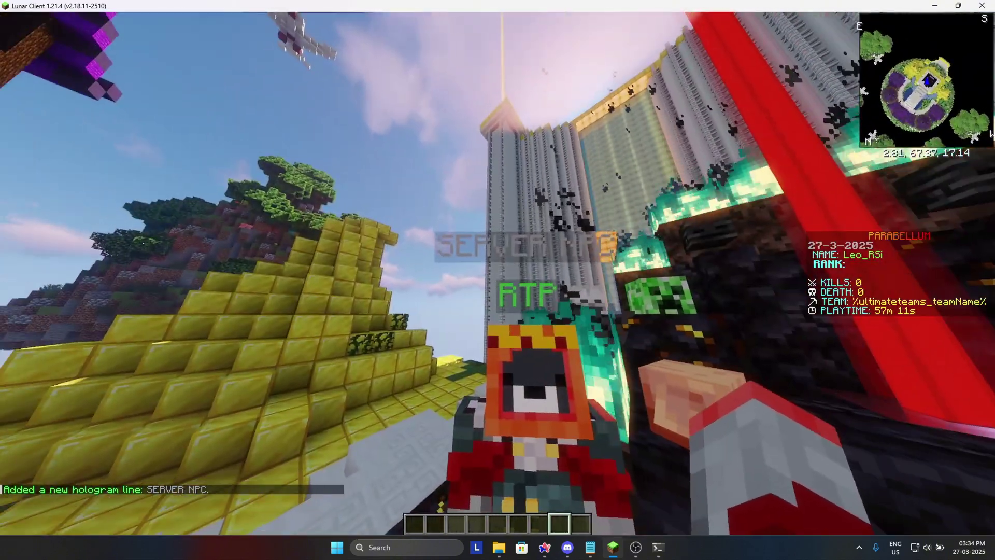
- Add the '&a↓ &fClick NPC &a↓' hologram line, pasting the arrow symbol
key(t)
key(Up)
key(BackSpace)
key(BackSpace)
key(BackSpace)
key(BackSpace)
key(BackSpace)
key(BackSpace)
key(BackSpace)
key(BackSpace)
key(BackSpace)
key(BackSpace)
key(BackSpace)
key(BackSpace)
key(BackSpace)
key(BackSpace)
key(BackSpace)
key(BackSpace)
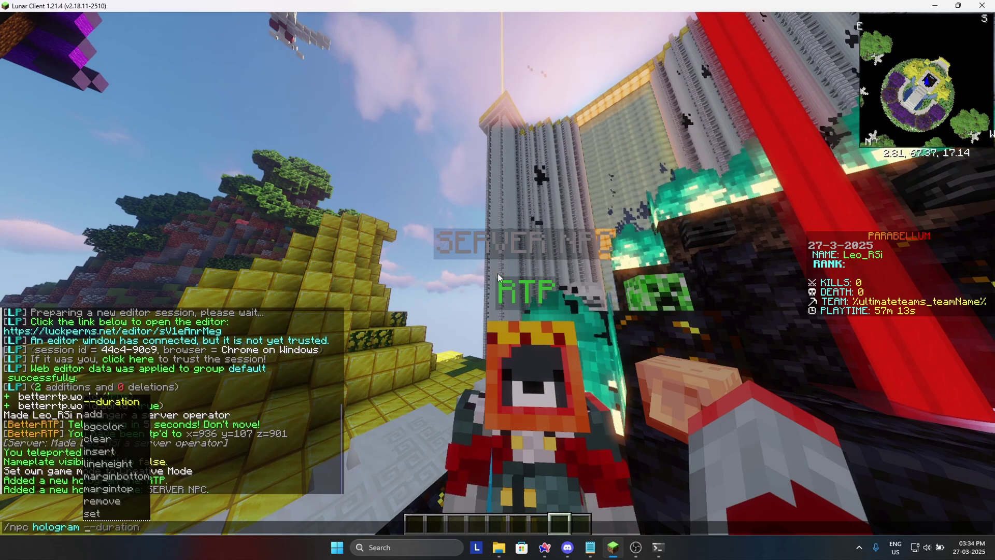
text(add)
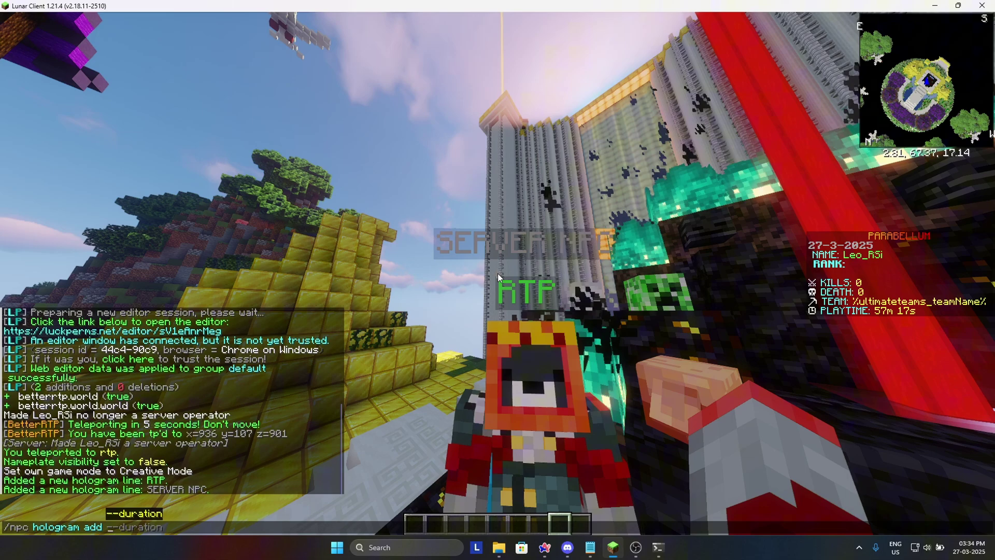
text( &)
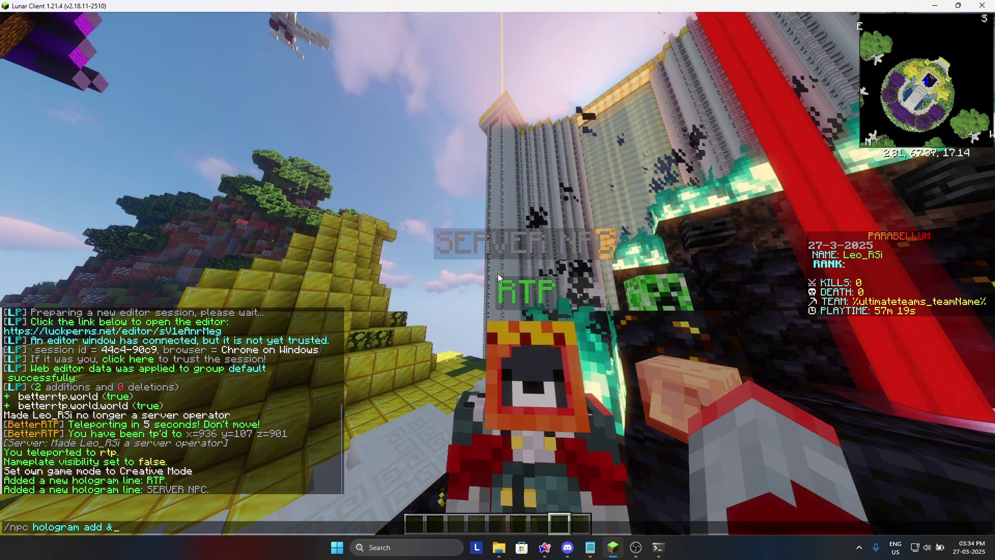
text(a)
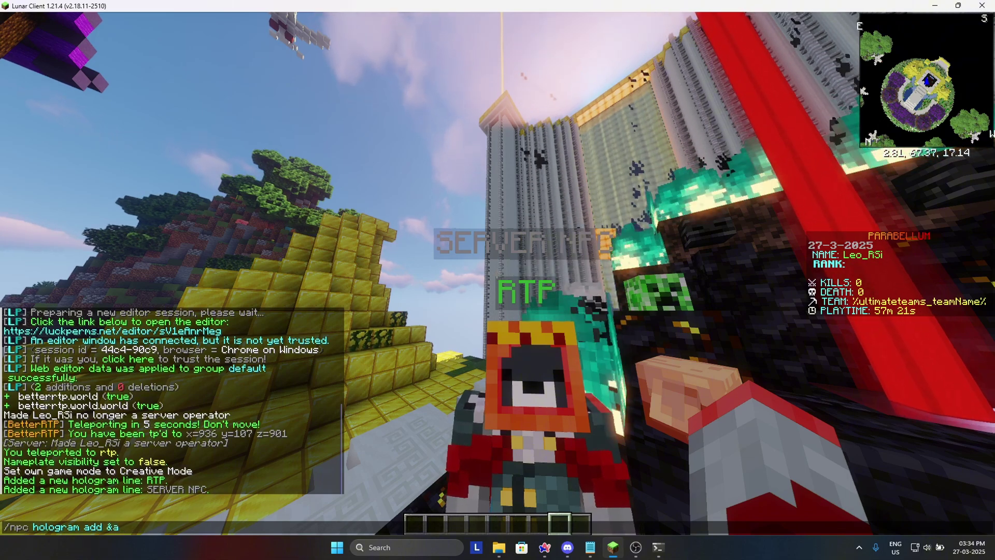
key(alt+Tab)
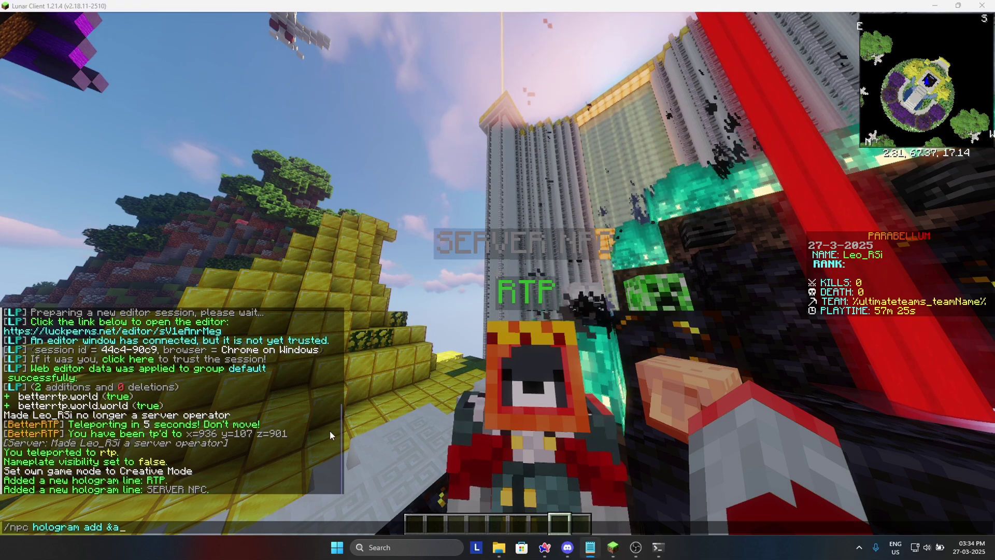
click(454, 5)
text(↓)
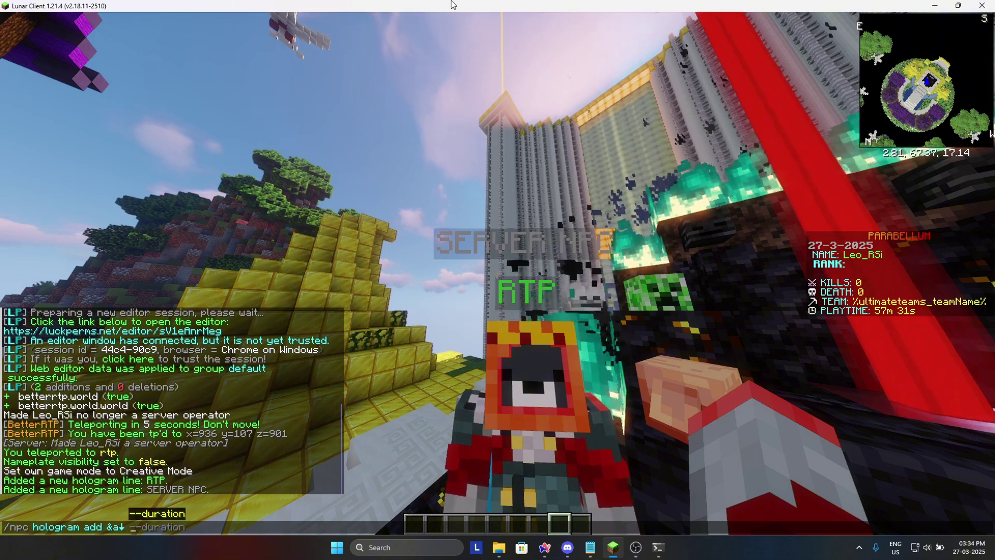
text(&)
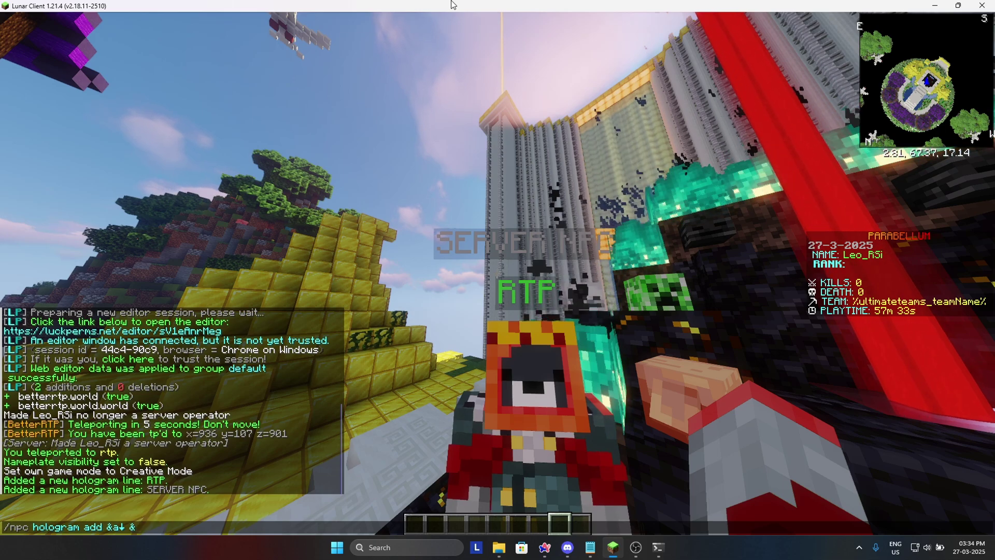
text(fClick)
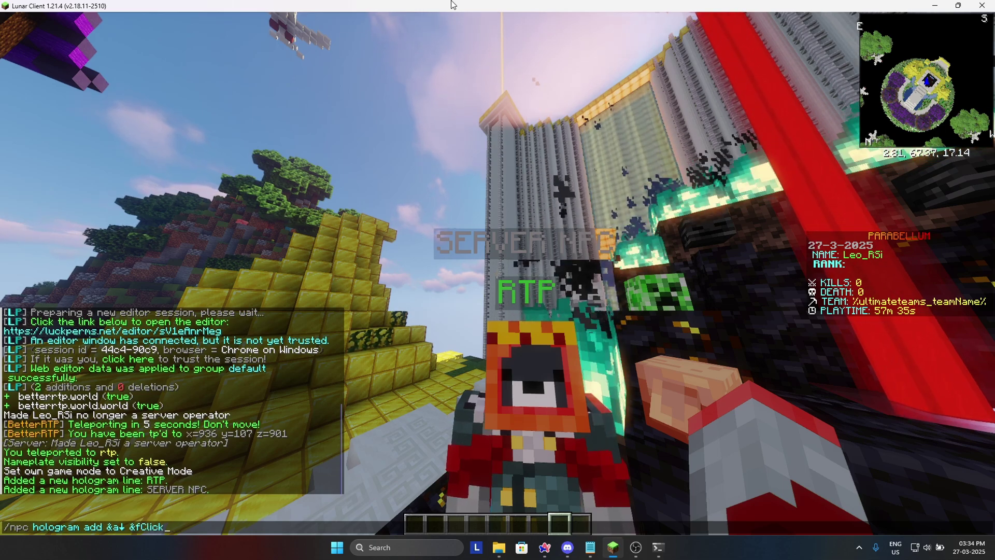
text( NPV)
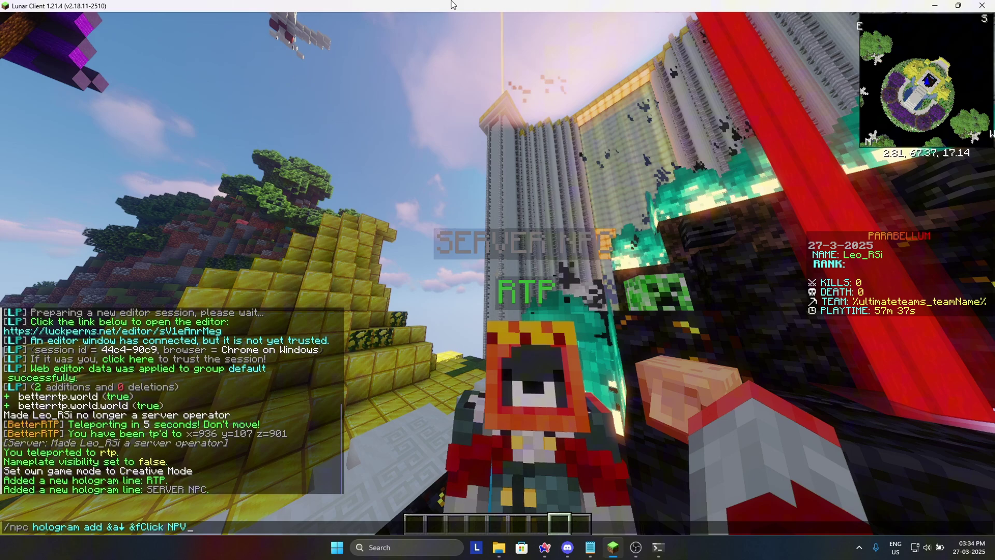
key(BackSpace)
text(C )
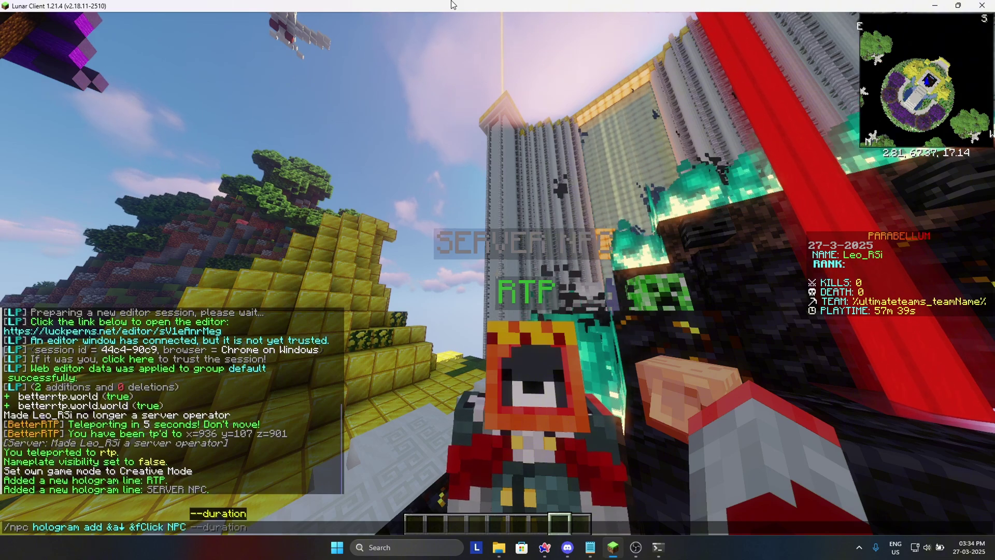
text(&)
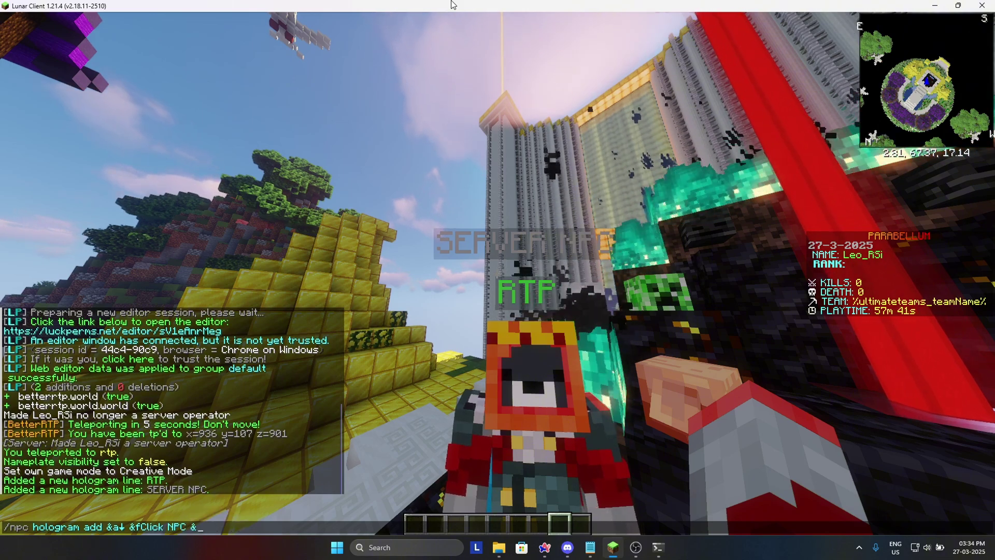
text(a↓)
key(Return)
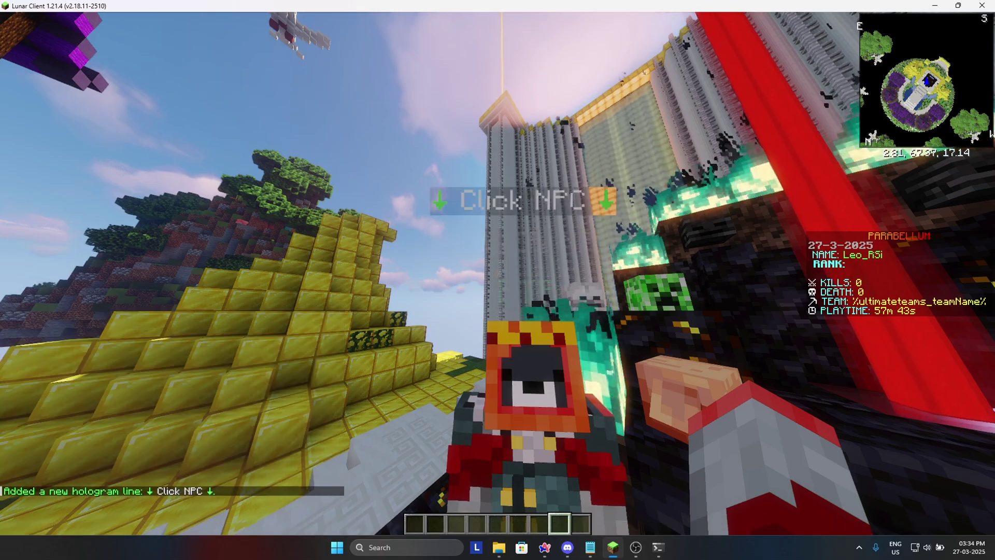
- Circle the RTP NPC to check its three hologram lines, then pause the game
key(d)
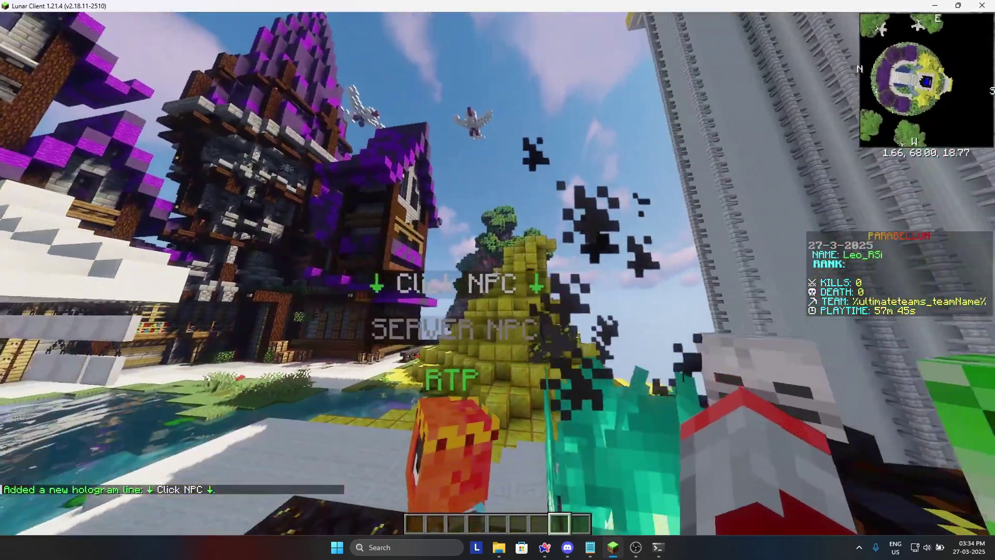
key(a)
key(k)
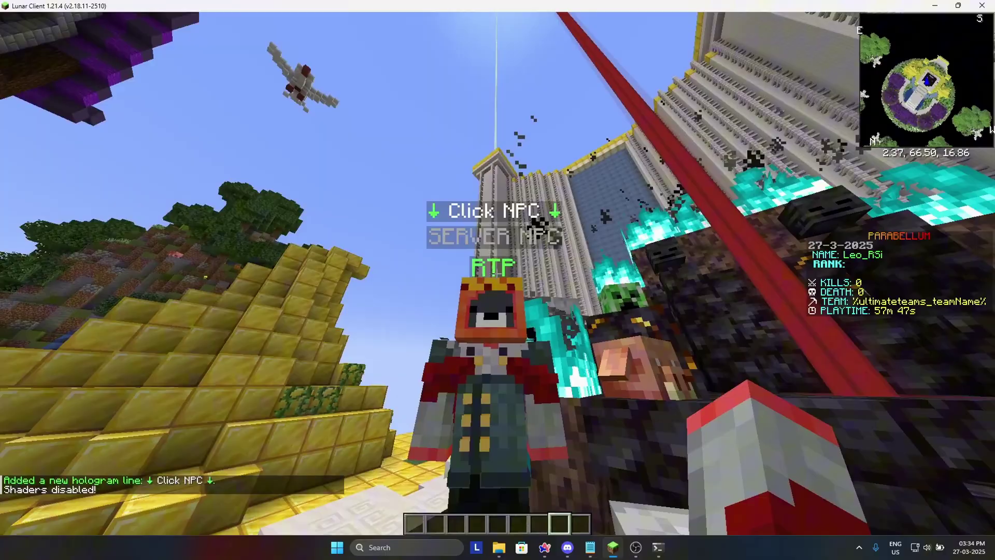
key(s)
key(space)
key(d)
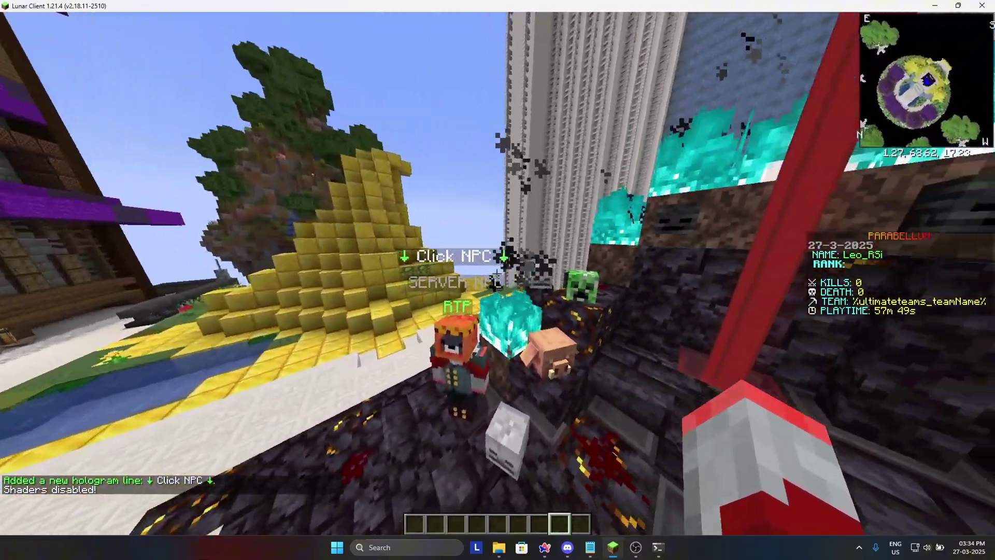
key(a)
key(shift)
key(w)
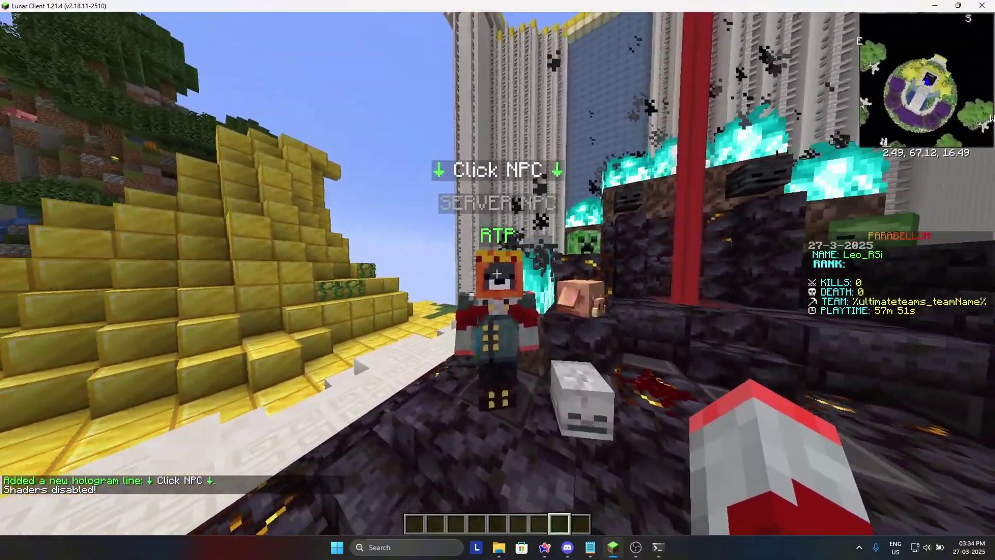
key(space)
key(a)
key(d)
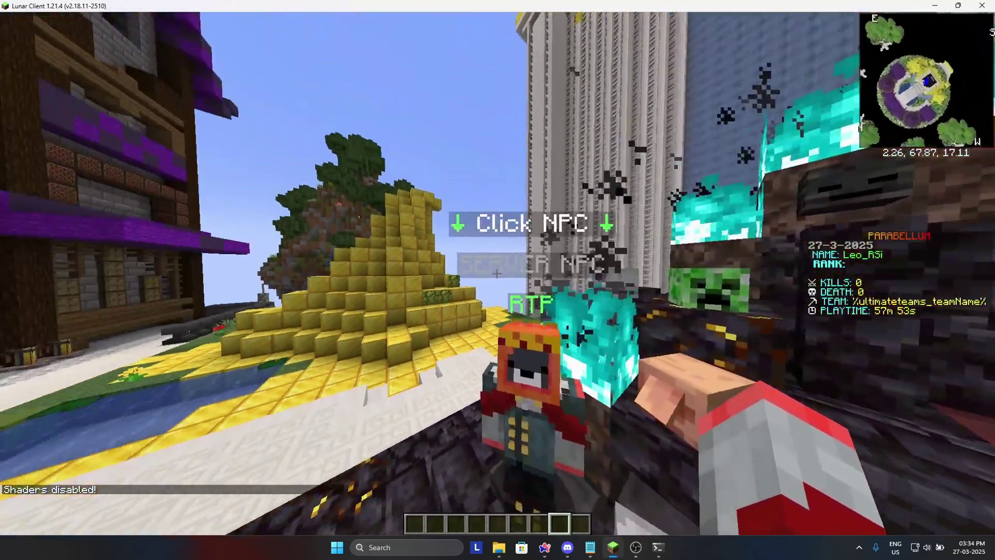
key(s)
key(w)
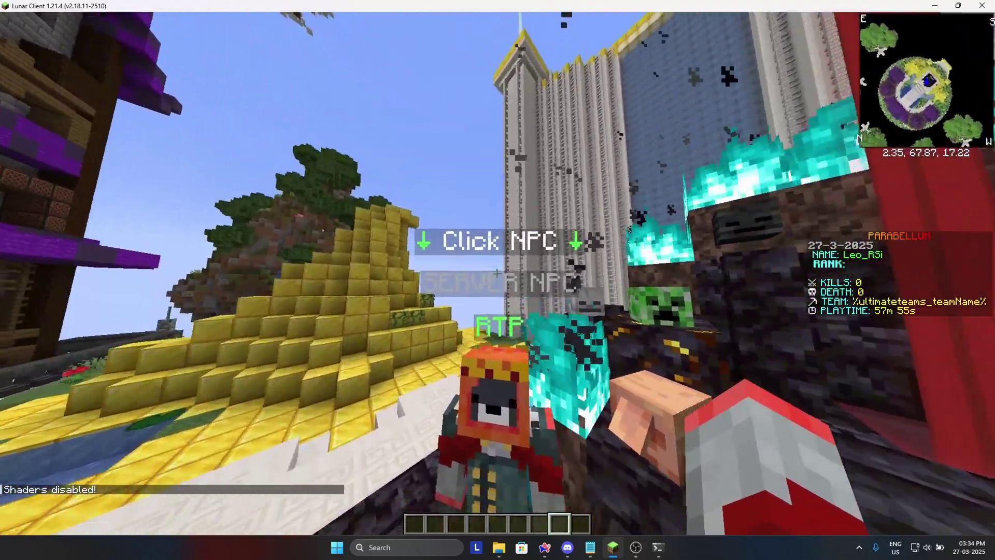
key(Escape)
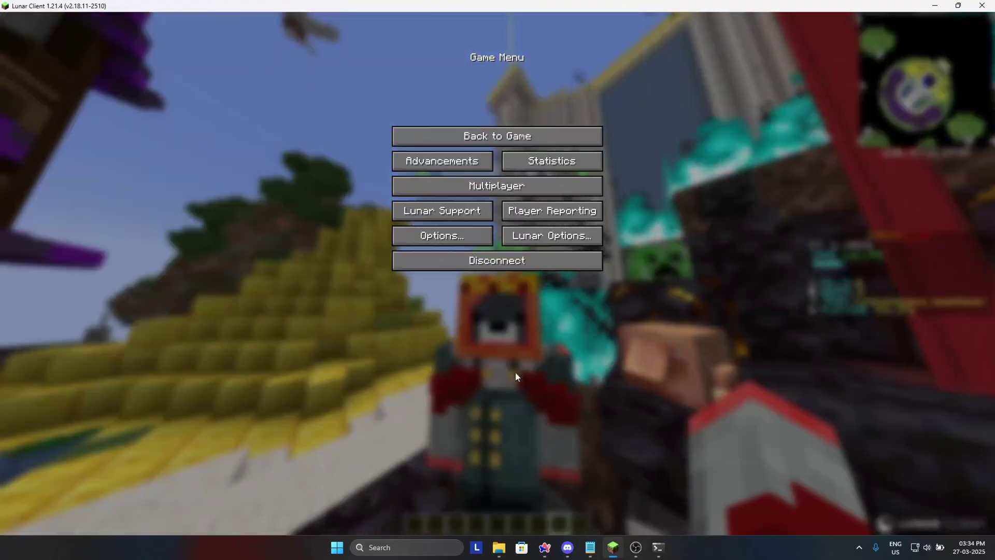
- Browse to the server's plugins\Citizens folder in File Explorer
click(498, 550)
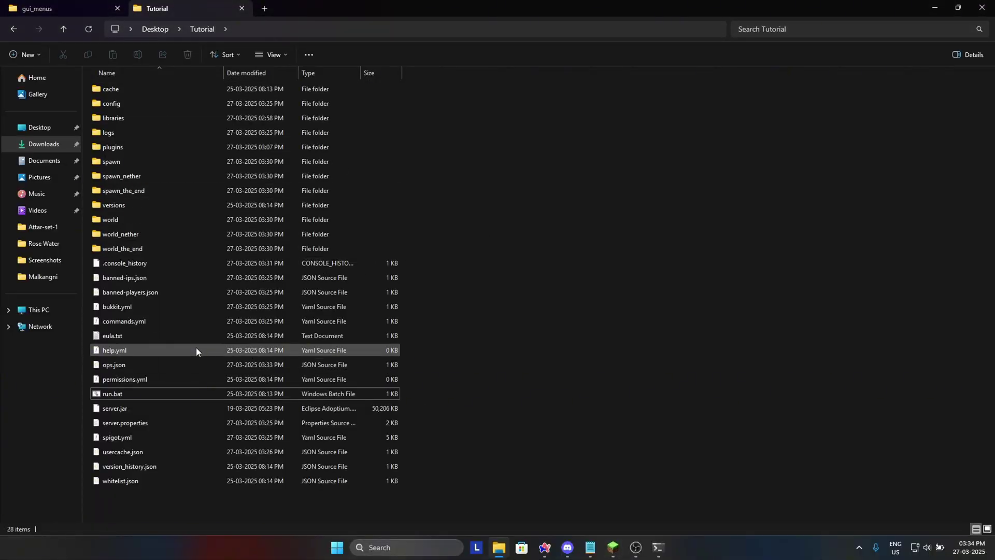
double_click(152, 147)
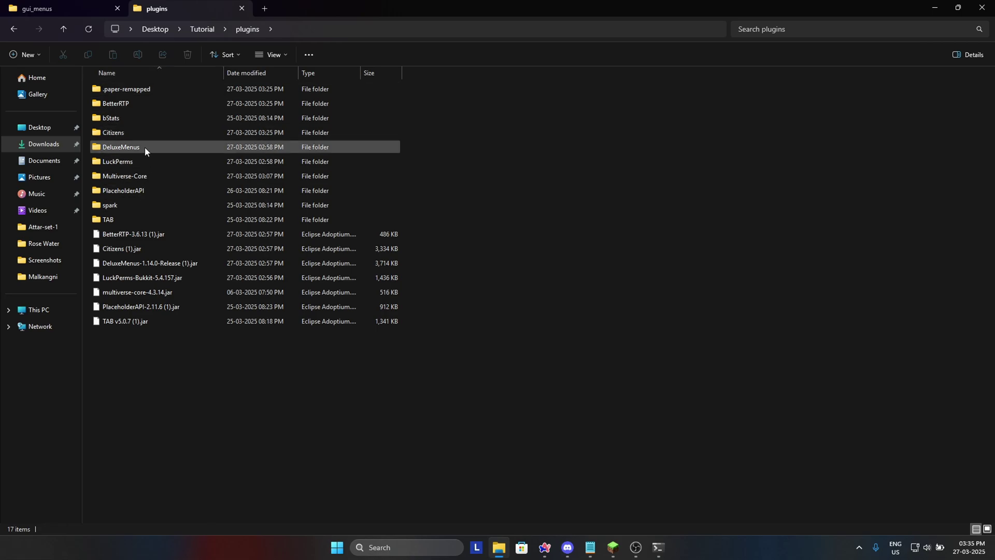
double_click(152, 133)
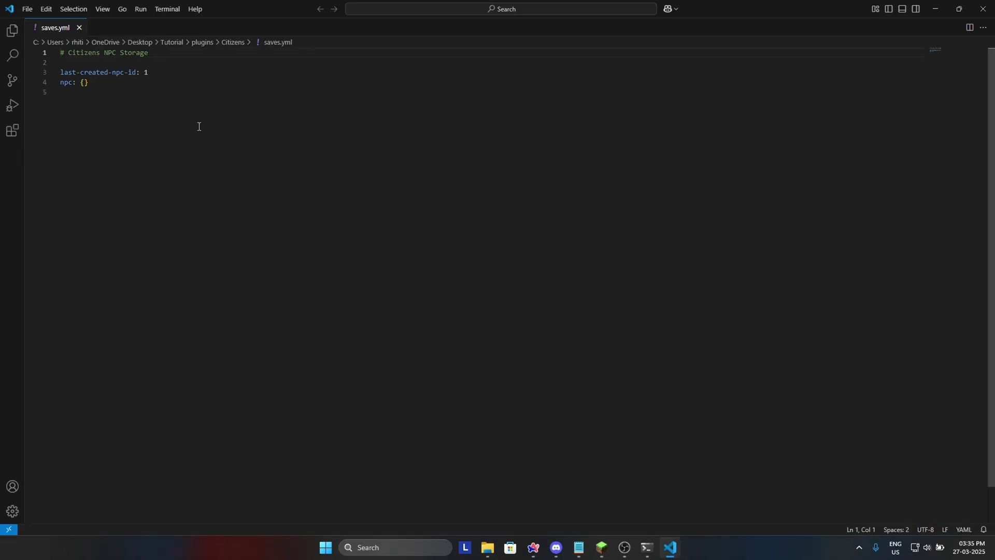
- Run /citizens save in chat so the rtp NPC is written to saves.yml
key(alt+Tab)
key(alt+Tab)
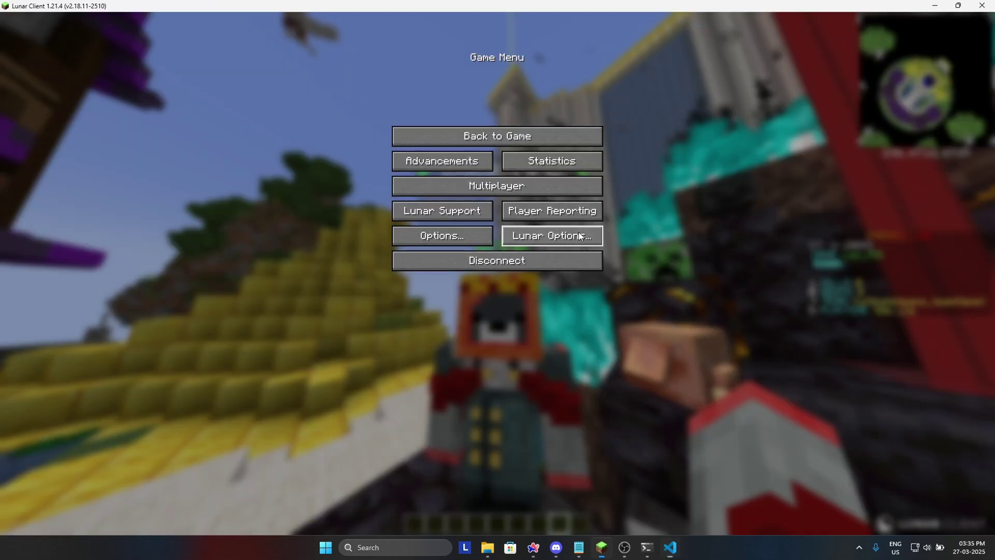
key(Escape)
key(slash)
text(npc sa)
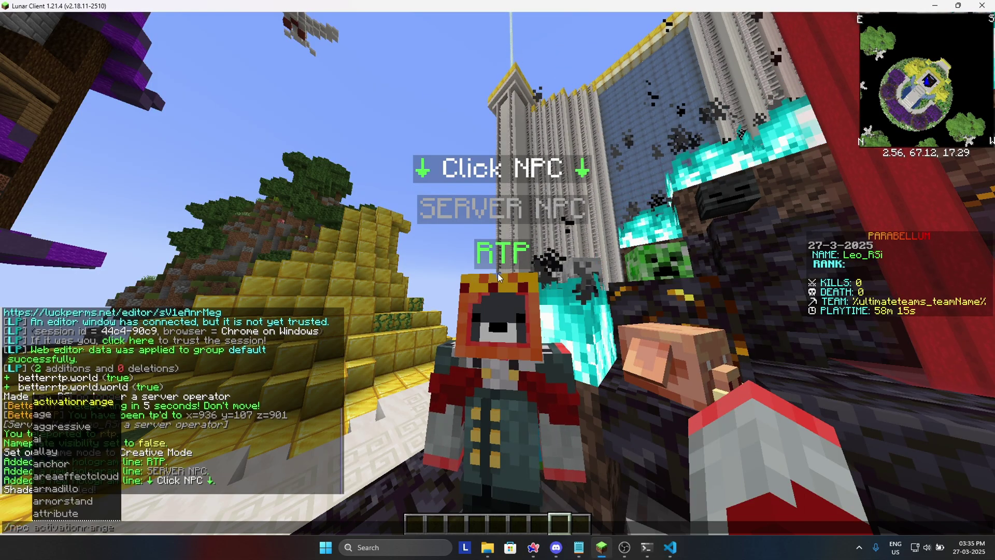
key(BackSpace)
key(BackSpace)
key(BackSpace)
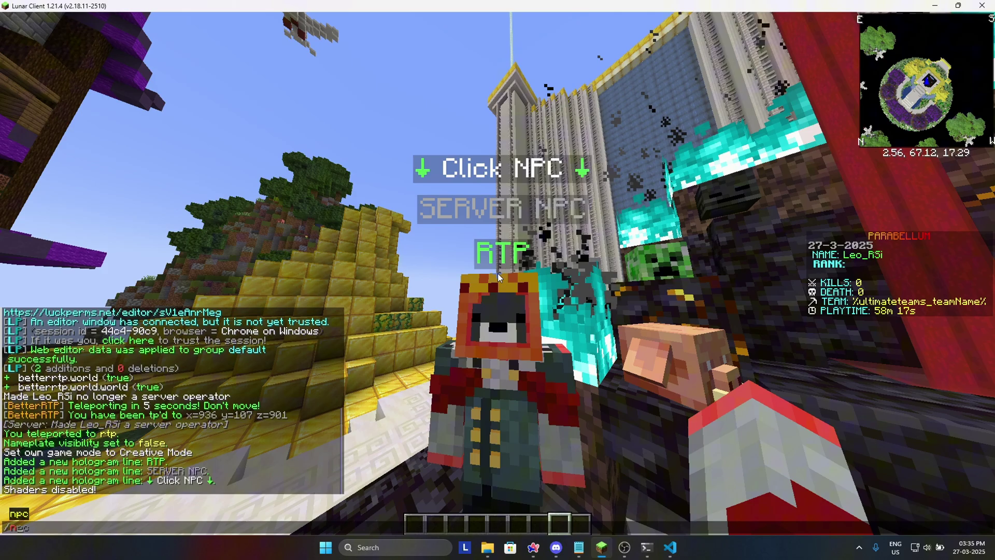
key(BackSpace)
key(BackSpace)
key(BackSpace)
text(citizens sa)
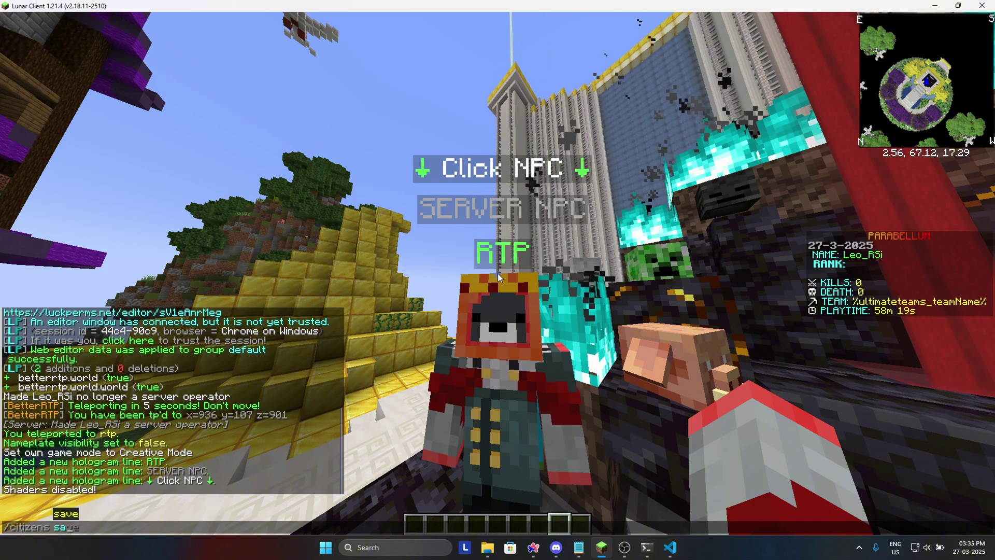
text(ve)
key(Return)
key(Escape)
key(alt+Tab)
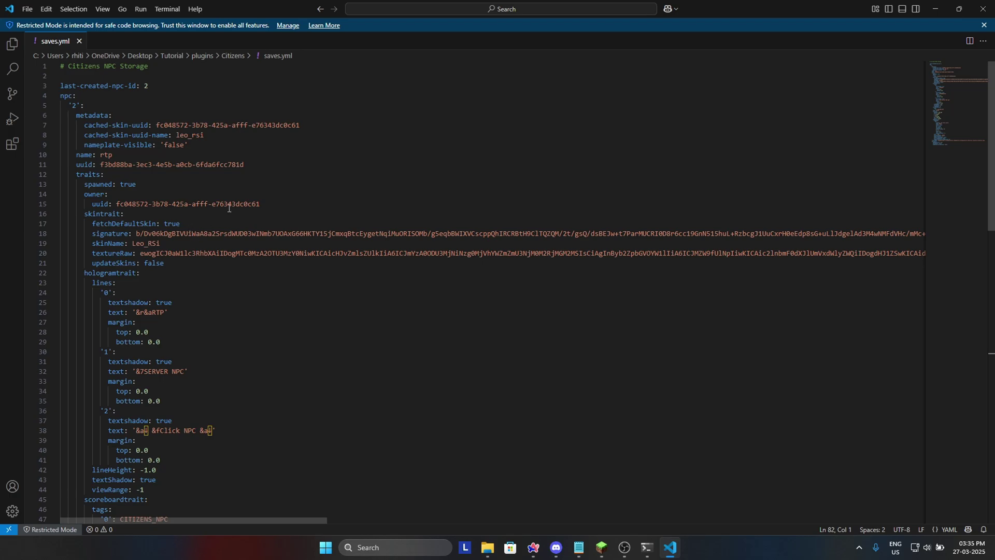
- Scroll saves.yml down to the hologram lines' bottom margin settings
scroll(230, 208, down, 5)
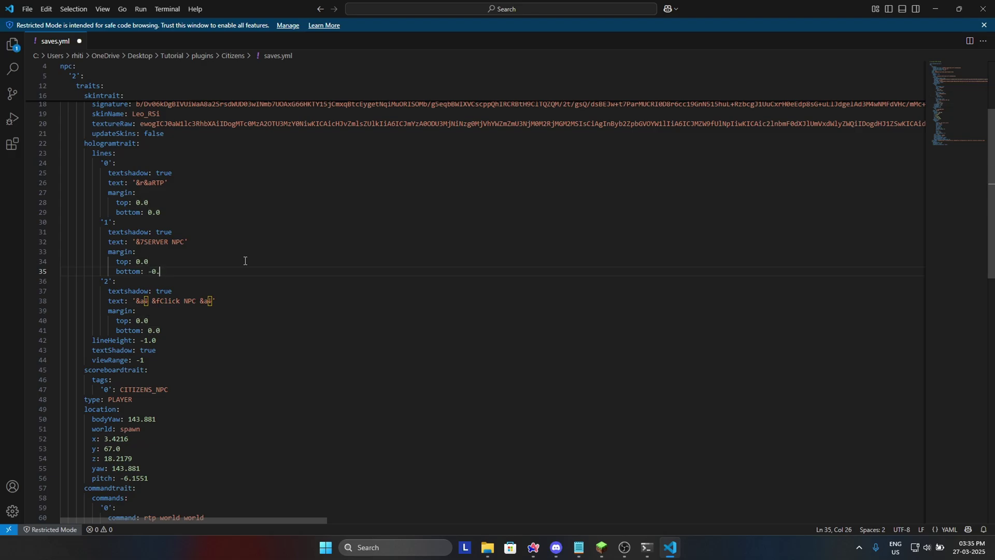
- Reload Citizens from disk with /citizens reload
key(alt+Tab)
key(Escape)
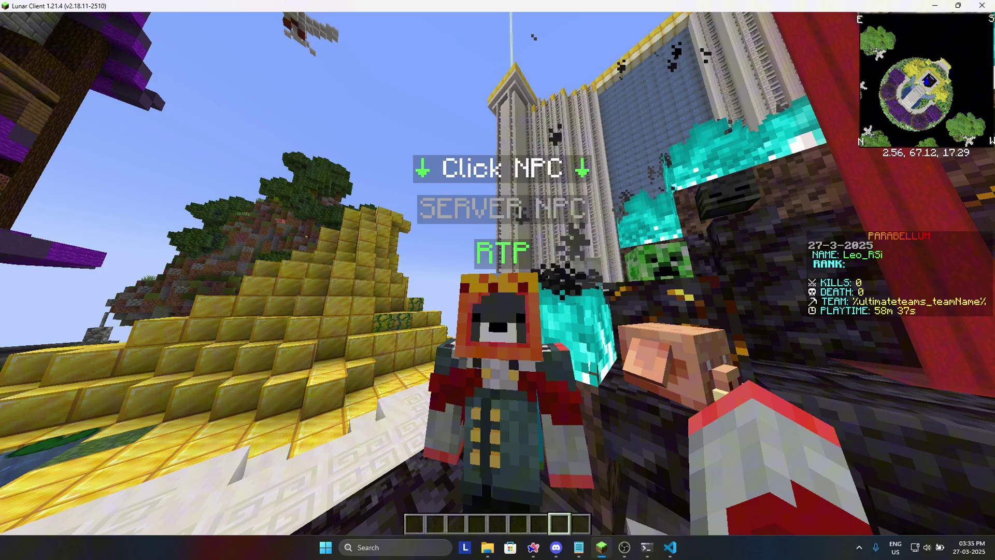
key(t)
key(Up)
key(BackSpace)
key(BackSpace)
key(BackSpace)
key(BackSpace)
text(reload)
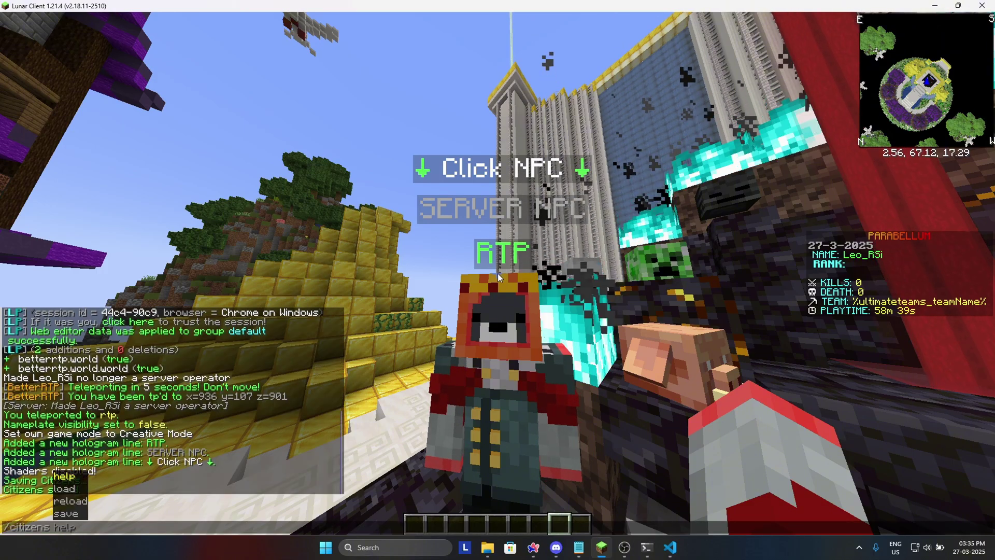
key(Return)
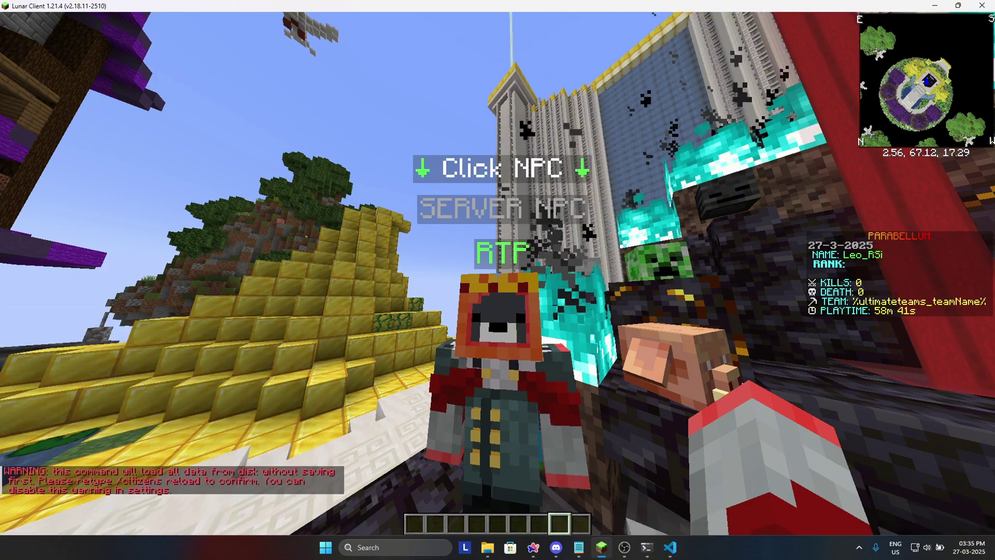
- Confirm the reload and walk around the NPC to see SERVER NPC pushed onto RTP
key(t)
key(Up)
key(Return)
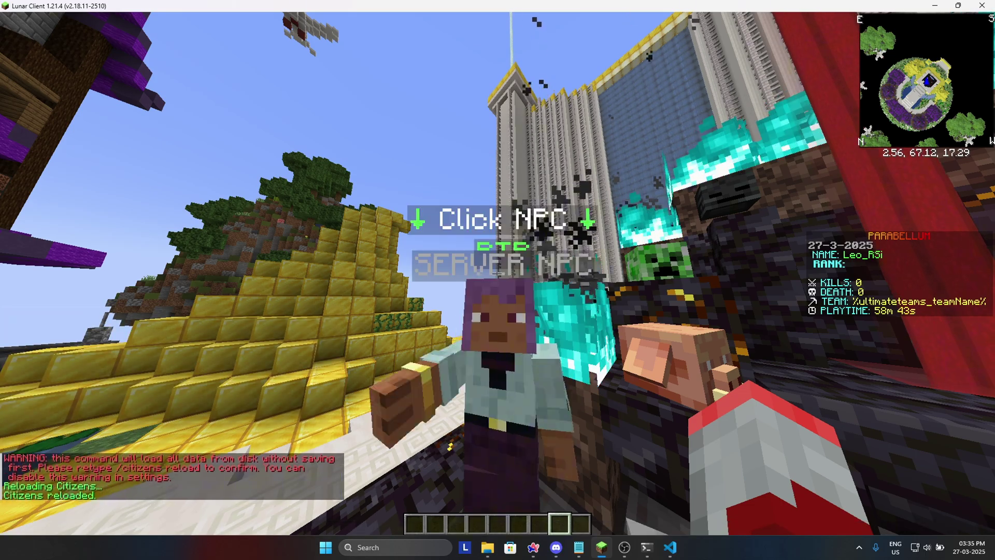
key(a)
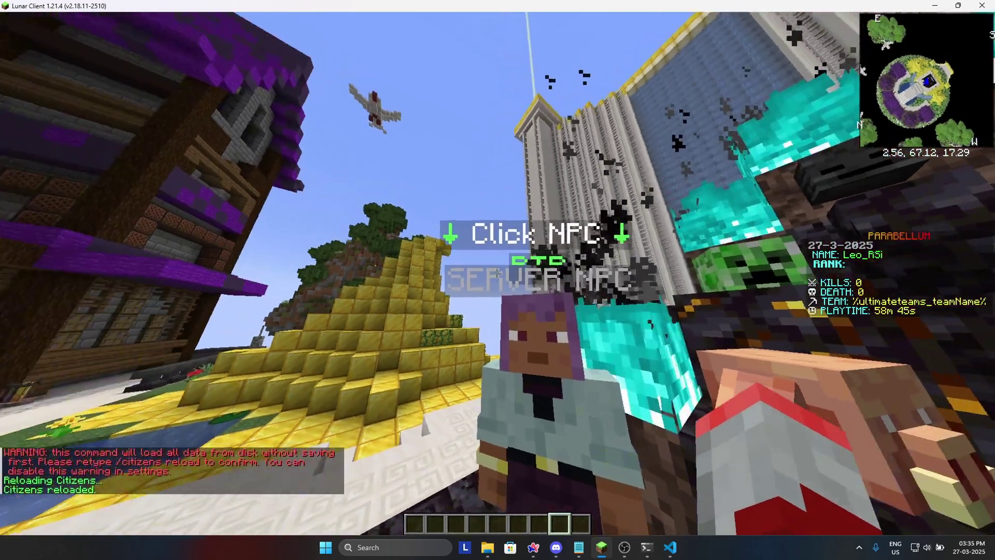
key(d)
key(a)
key(alt+Tab)
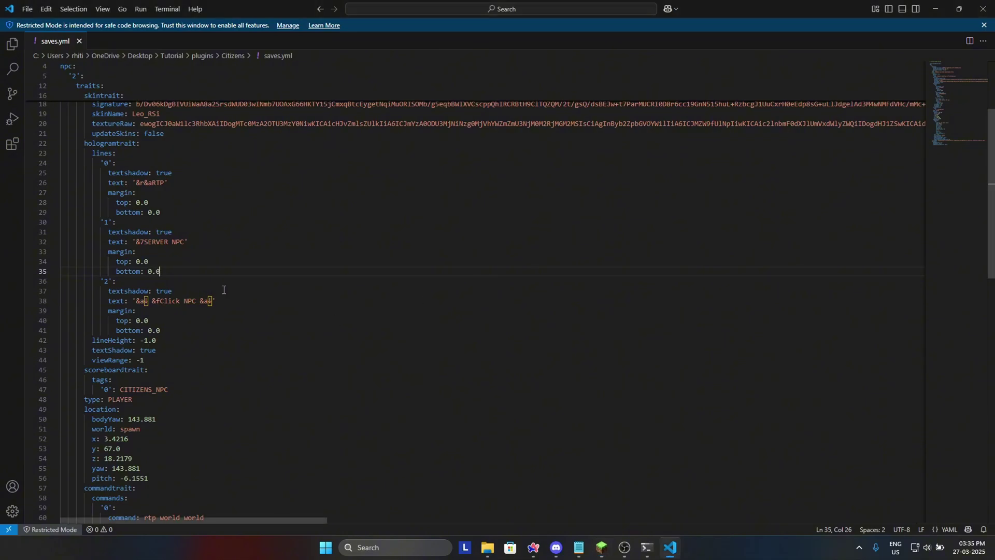
- Run /citizens reload twice to restore the separate RTP, SERVER NPC and Click NPC lines
key(alt+Tab)
key(Escape)
key(t)
key(Up)
key(Return)
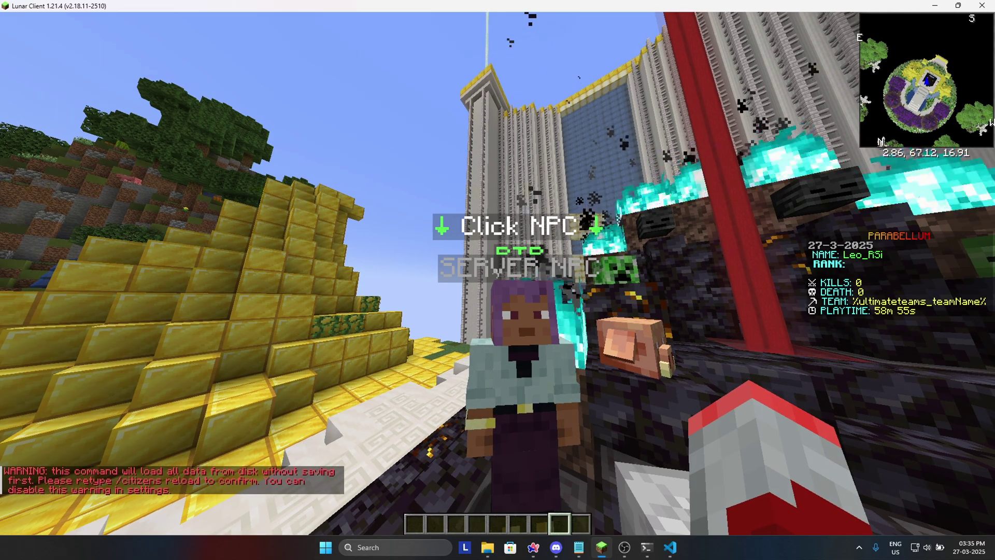
key(t)
key(Up)
key(Return)
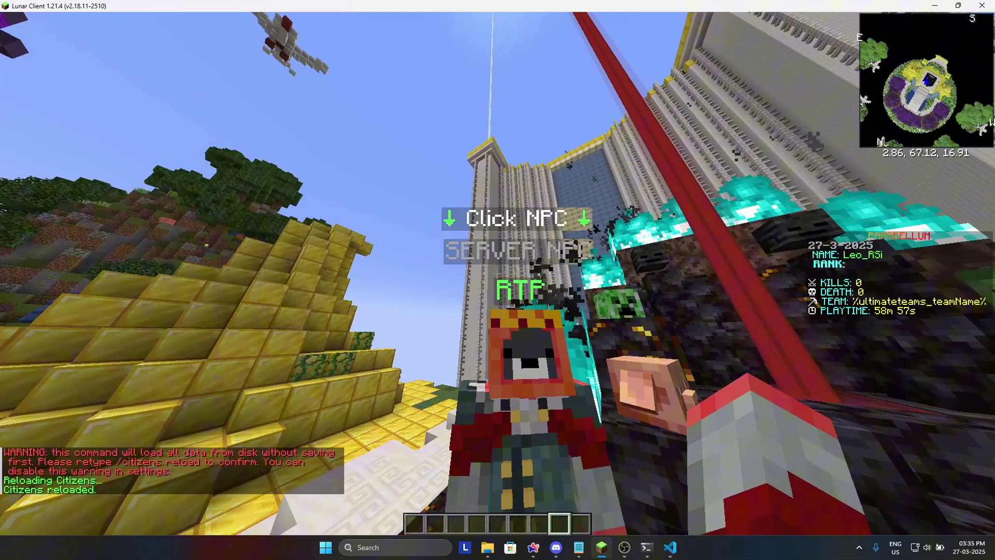
- Check the 0.0 margin settings on lines 28–42 of saves.yml, then return to the game
key(alt+Tab)
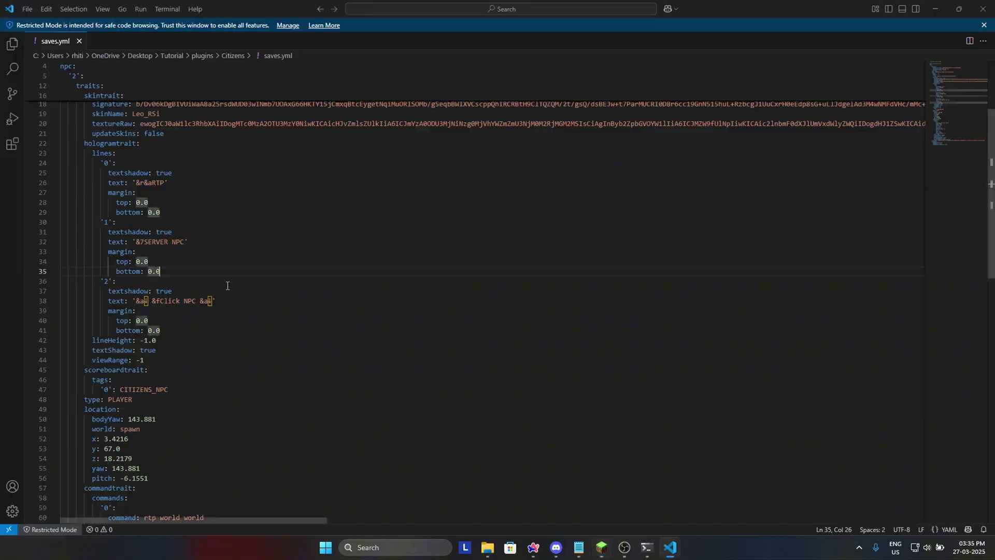
scroll(144, 202, up, 1)
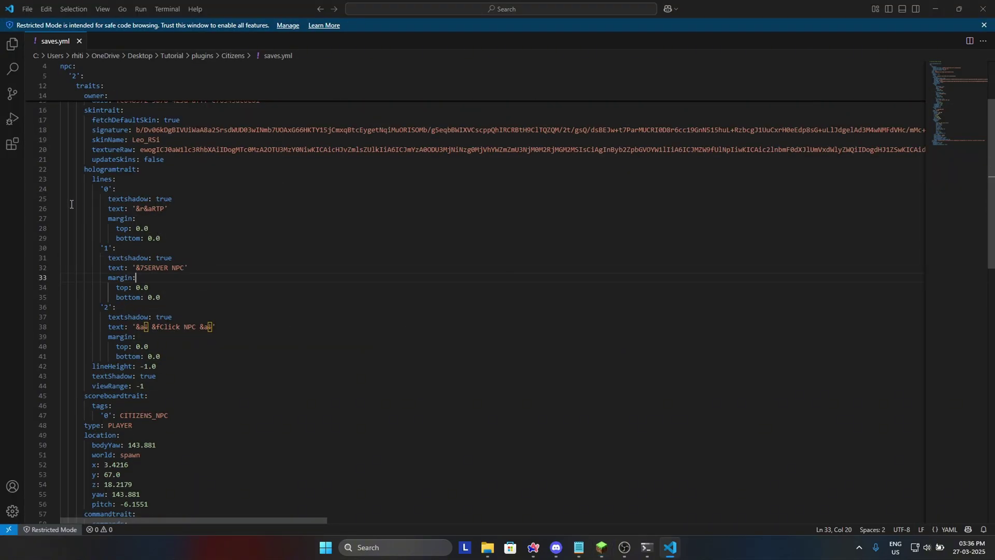
drag(177, 347, 113, 233)
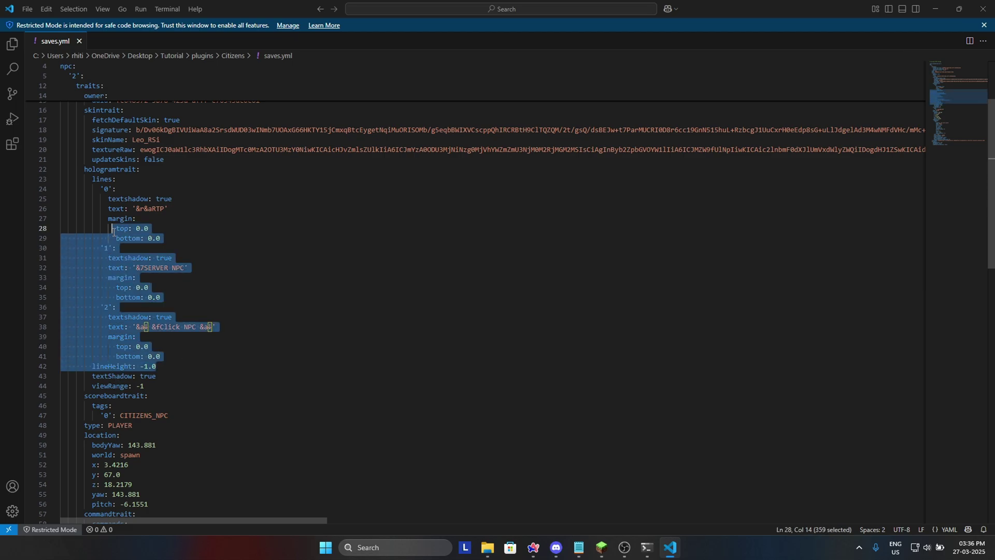
click(230, 297)
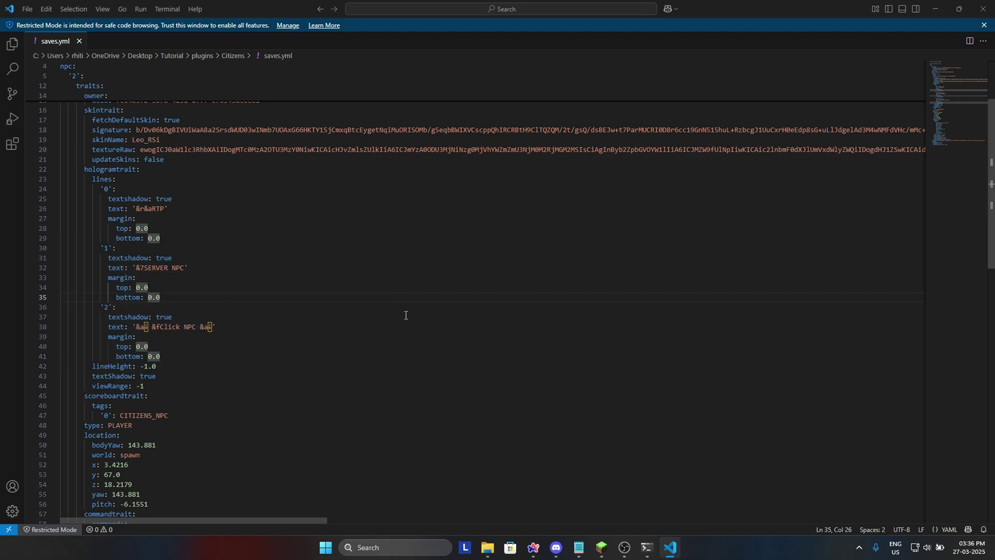
click(487, 548)
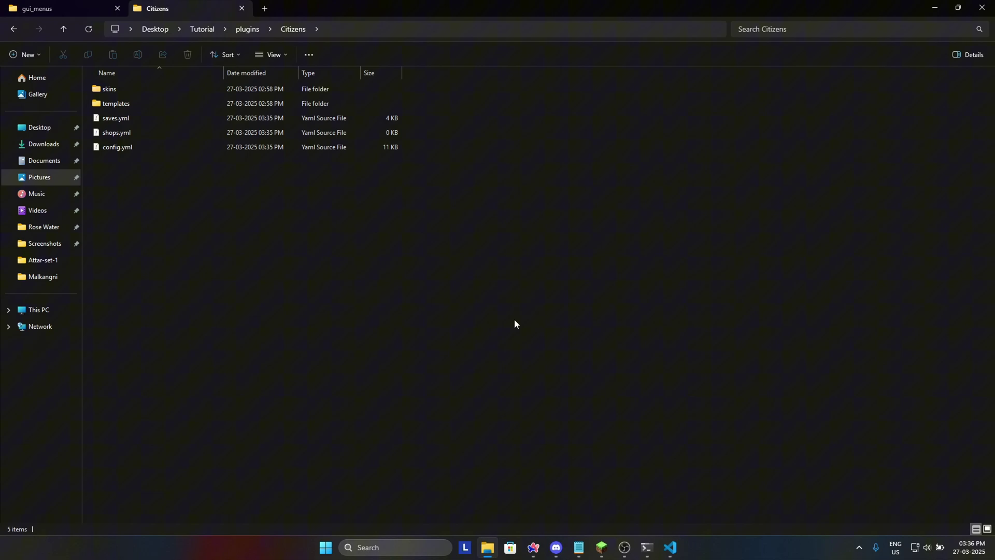
click(601, 548)
- Walk around the finished RTP NPC and throne, then pause and switch to Discord
key(Escape)
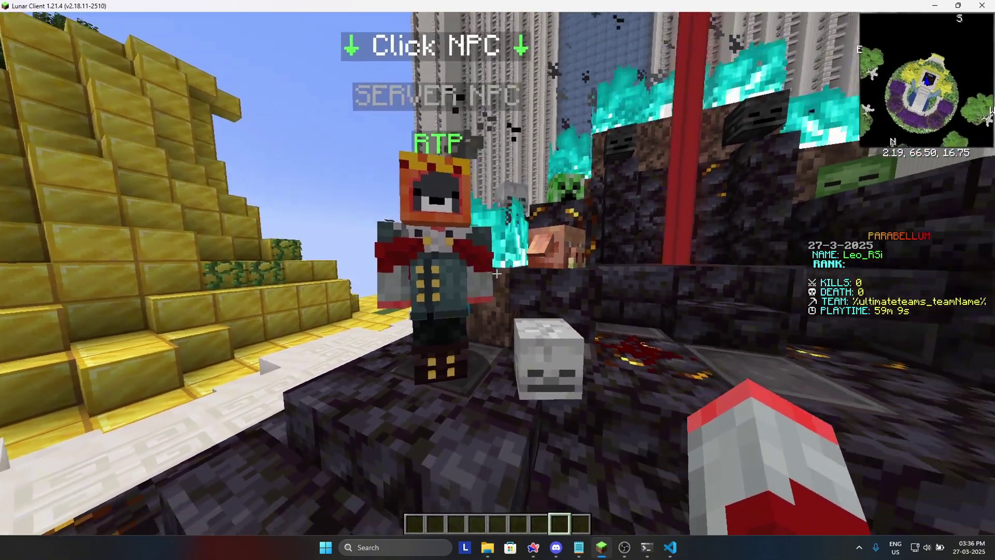
key(w)
key(s)
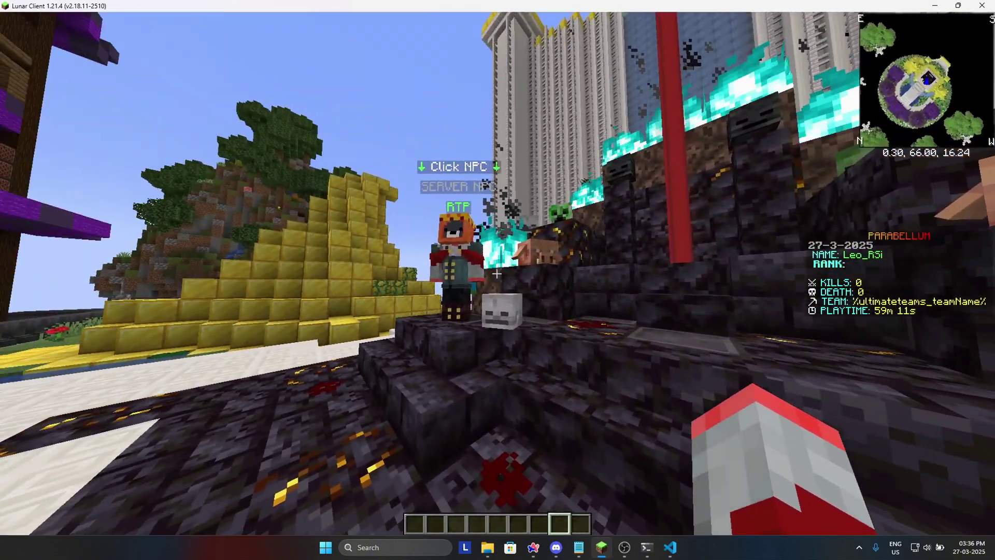
key(a)
key(s)
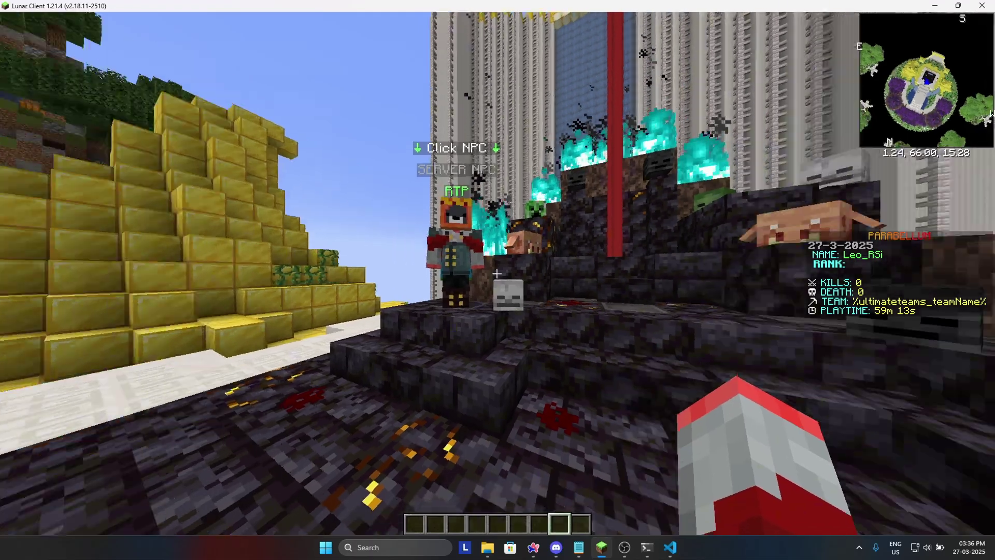
key(s)
key(w)
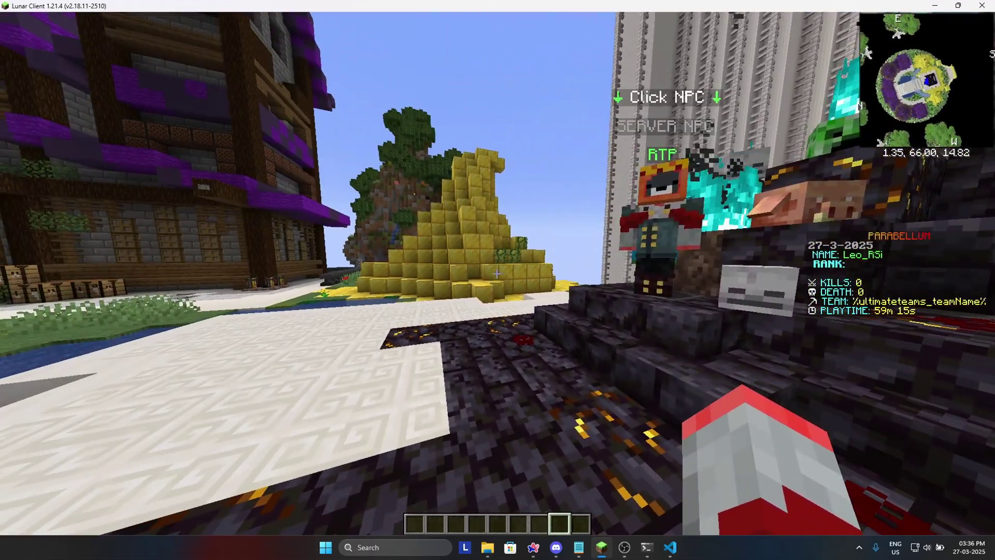
key(Escape)
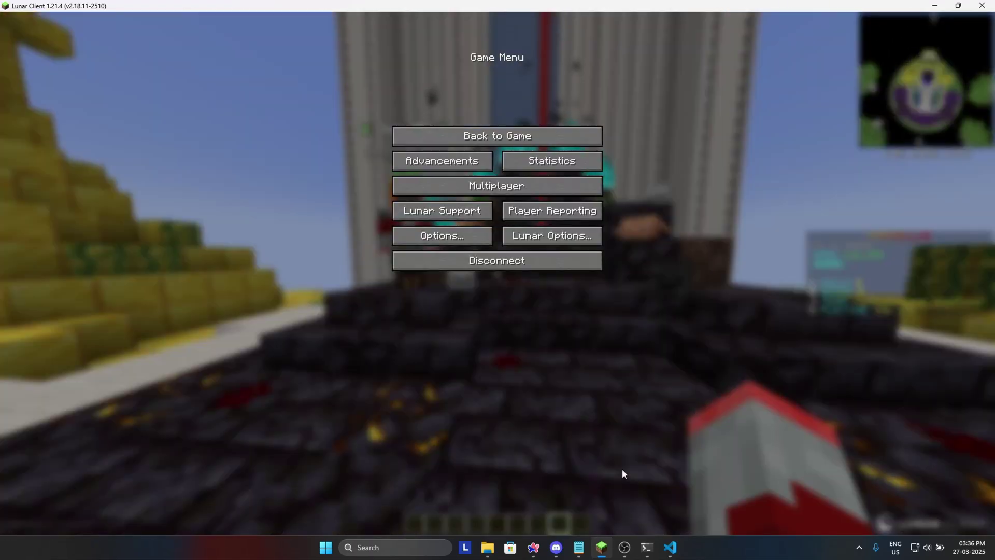
click(556, 548)
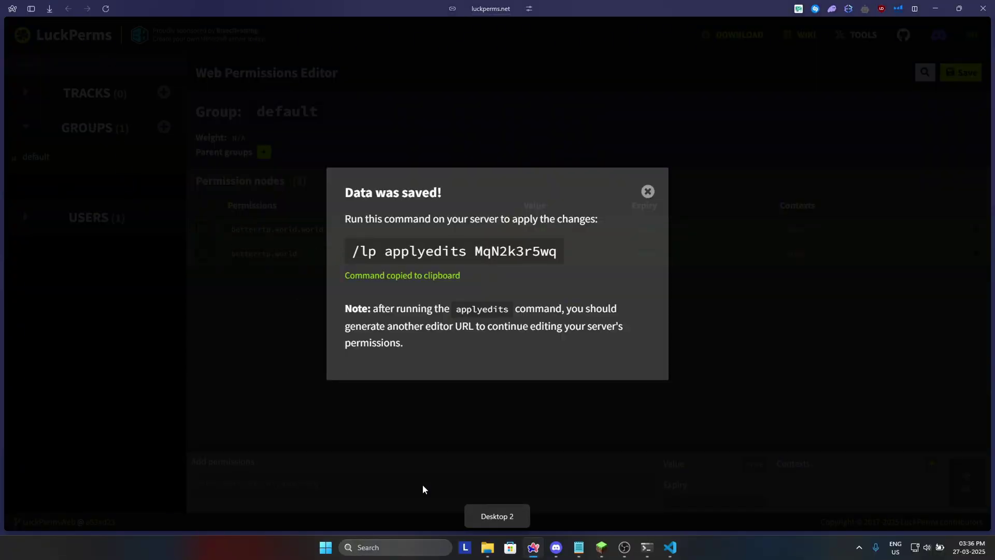
- Go from Citizens up to plugins\DeluxeMenus and open config.yml in VS Code
click(488, 548)
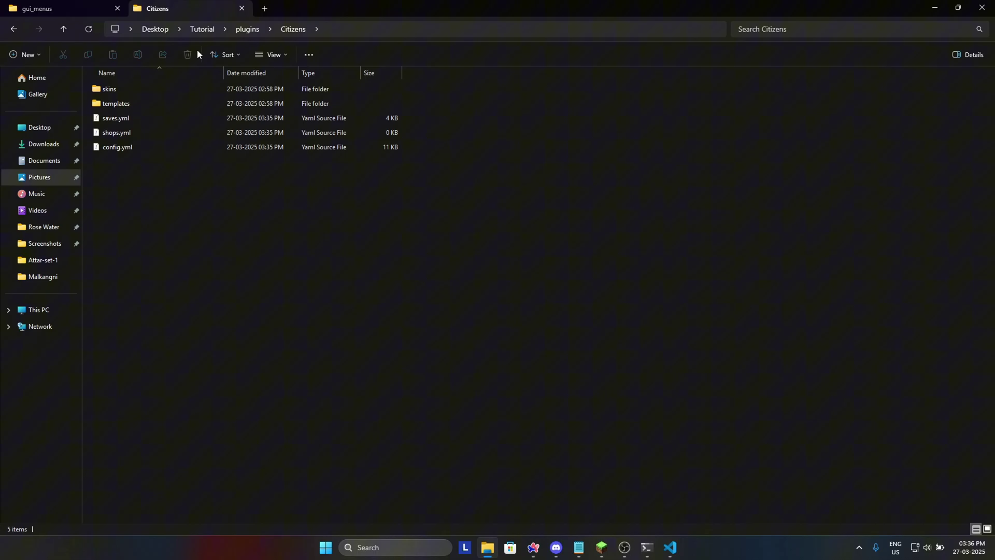
click(248, 29)
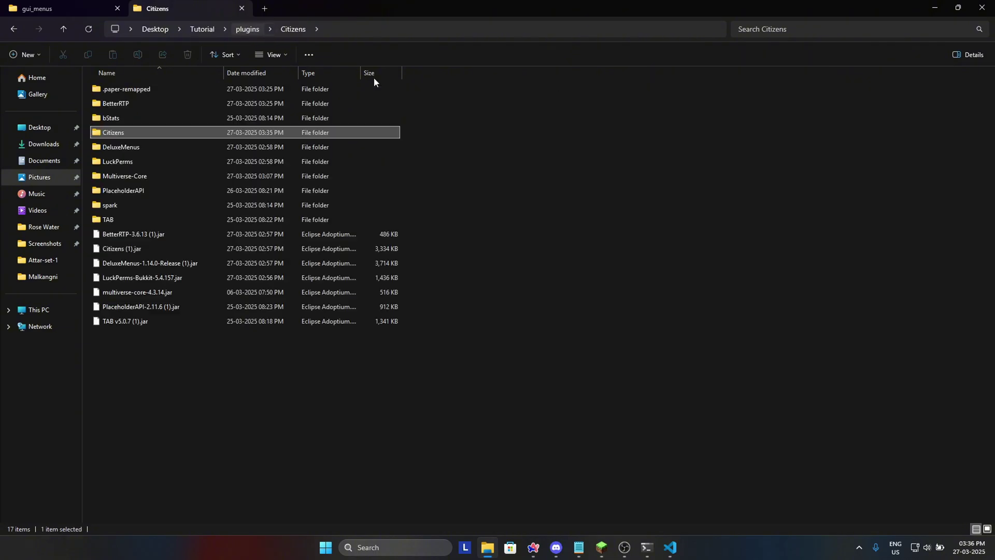
double_click(148, 149)
double_click(148, 103)
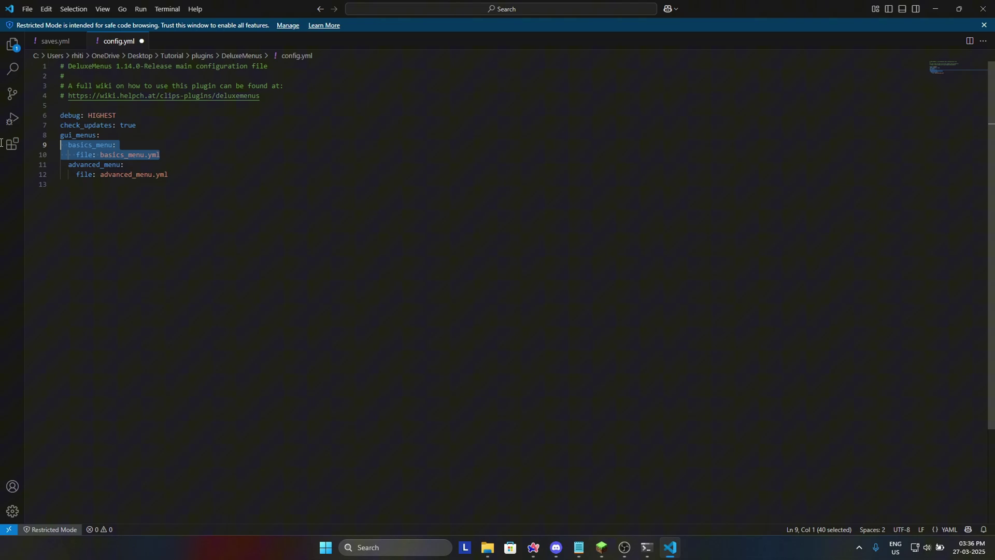
- Delete the basics_menu entry from the DeluxeMenus config and close the config.yml and saves.yml tabs
key(BackSpace)
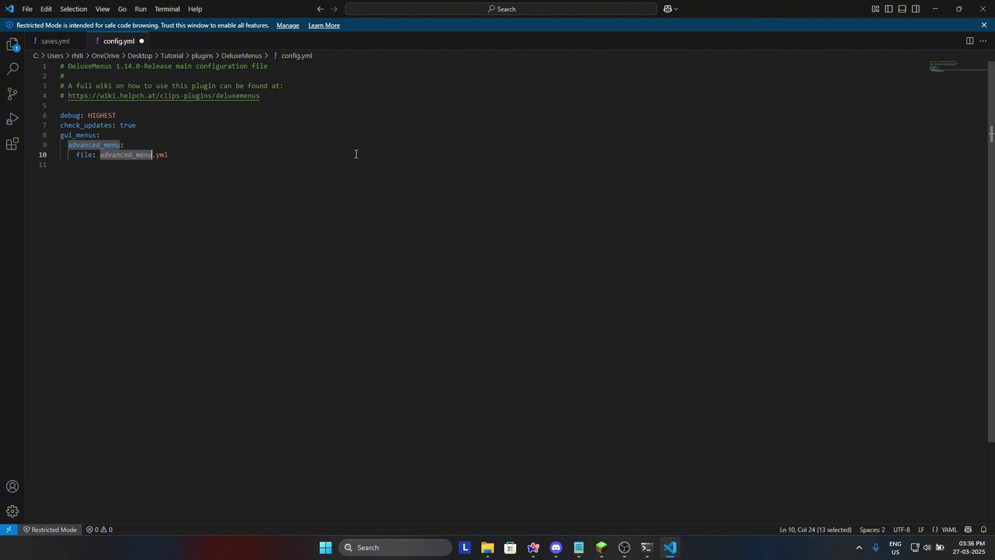
click(142, 41)
click(79, 41)
- Delete the three sample menus from gui_menus so only rtp.yml remains, then type /dm reload
key(alt+Tab)
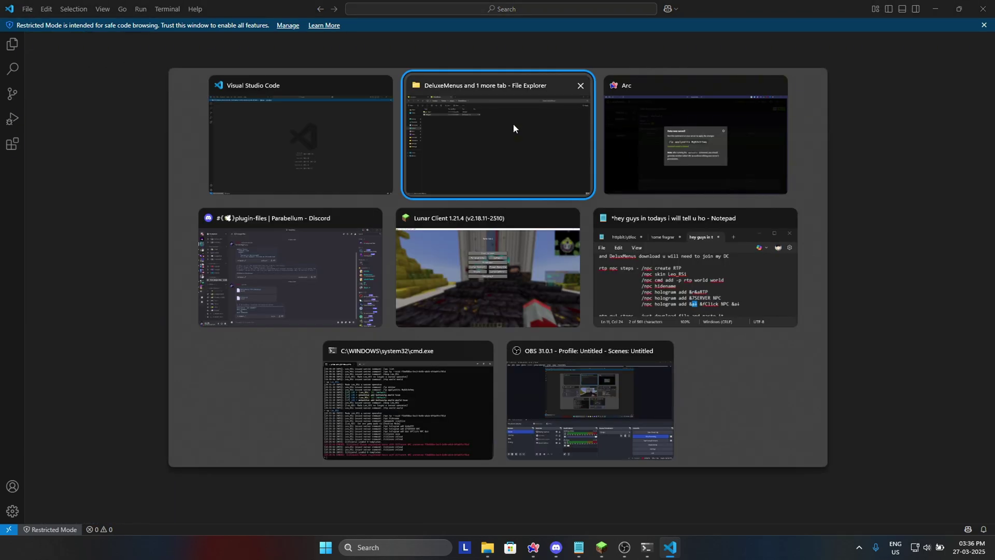
click(515, 126)
double_click(140, 91)
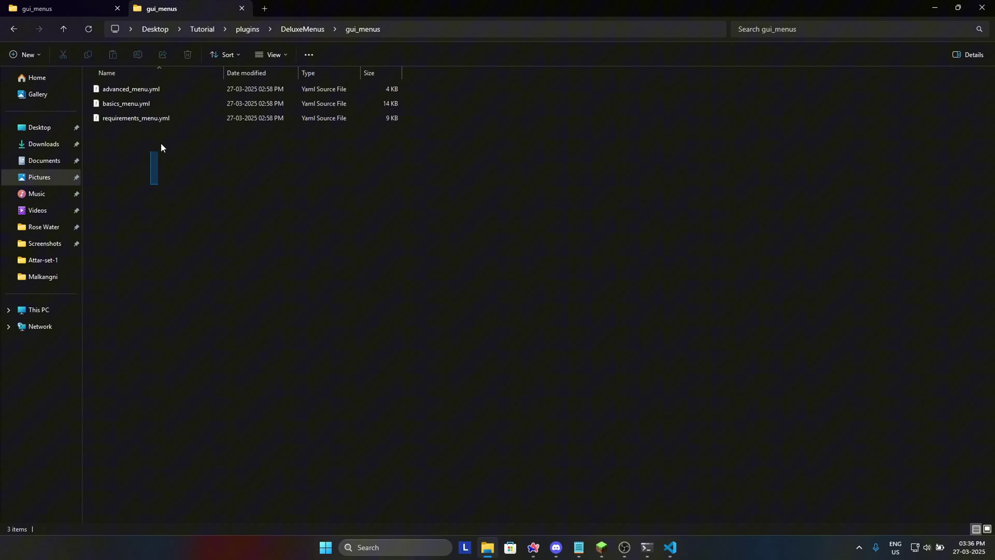
key(ctrl+a)
key(Delete)
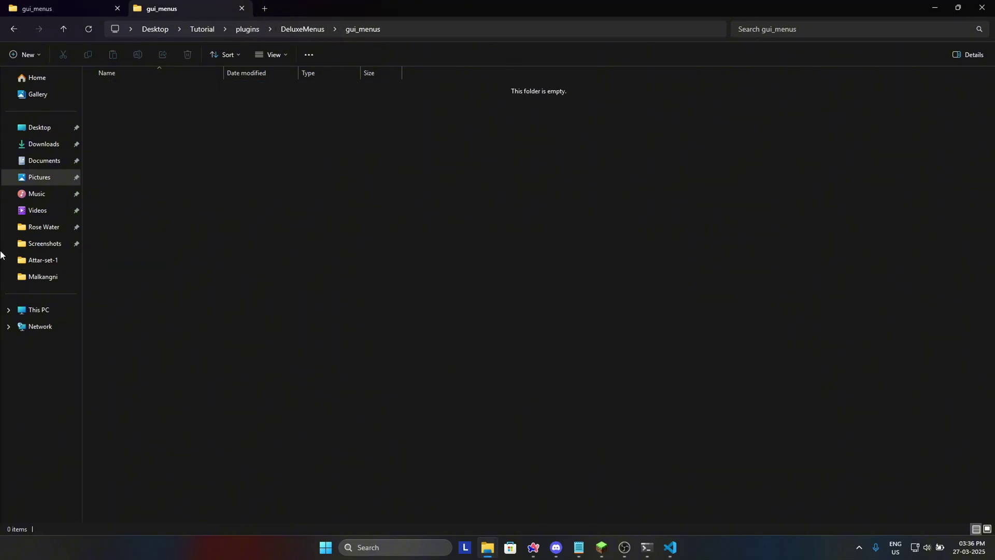
click(113, 89)
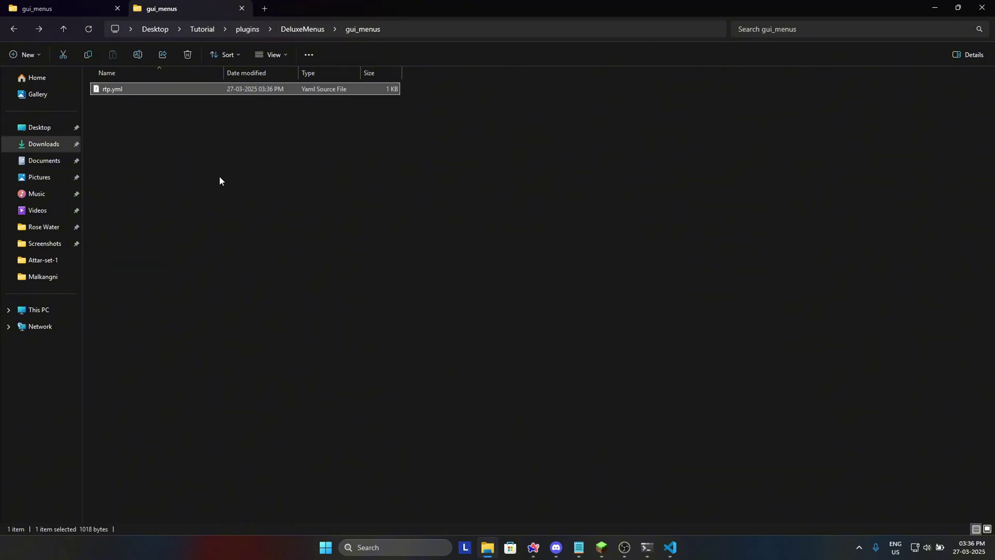
click(98, 103)
click(129, 89)
click(311, 176)
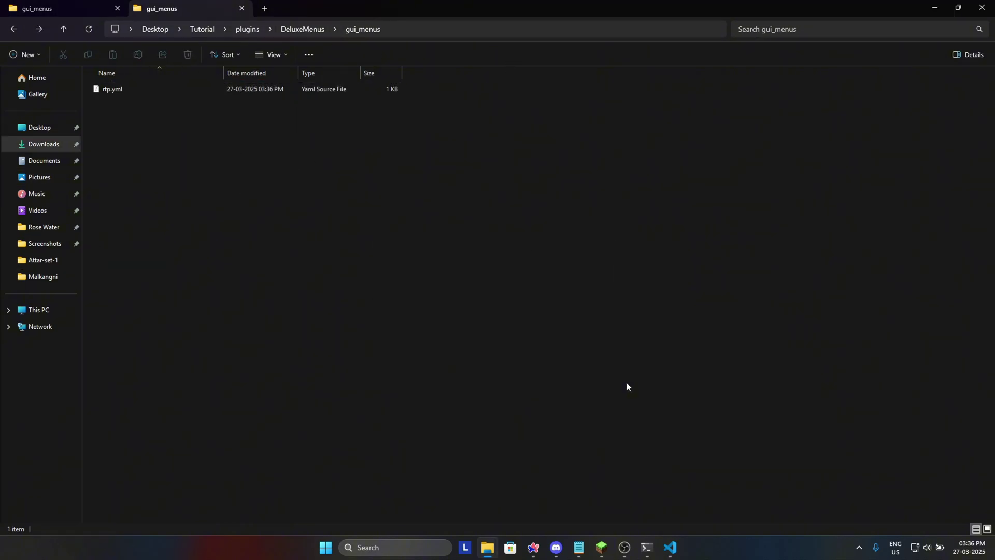
key(alt+Tab)
text(/)
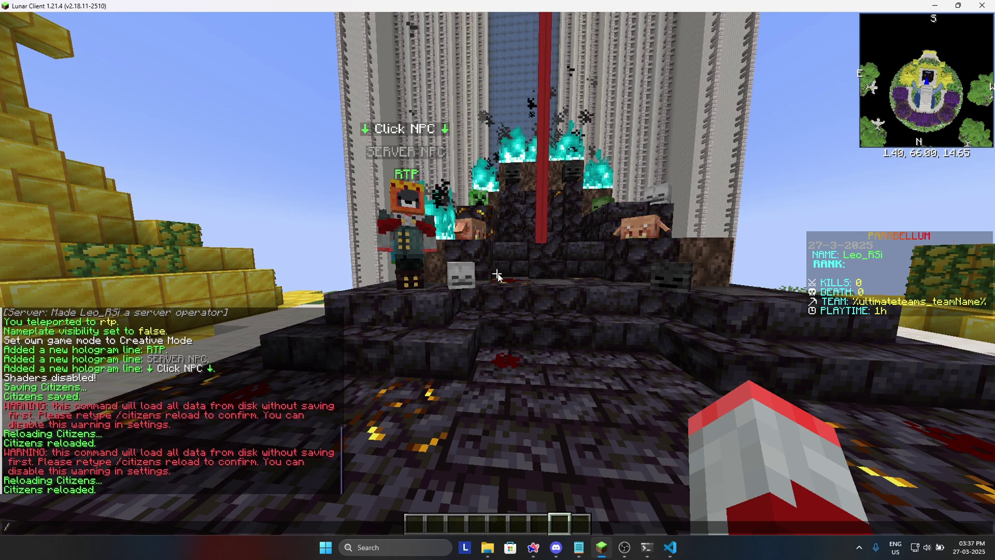
text(d)
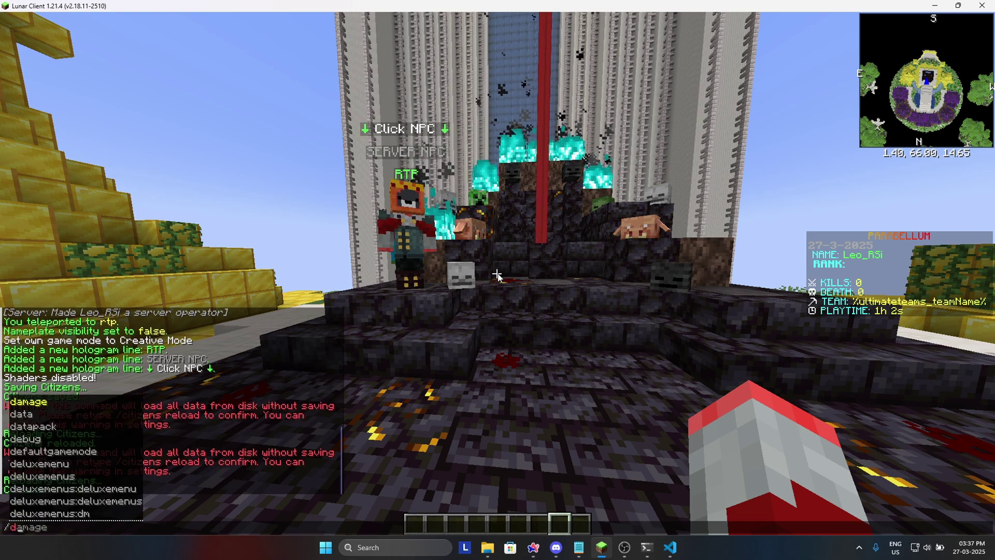
text(m reload)
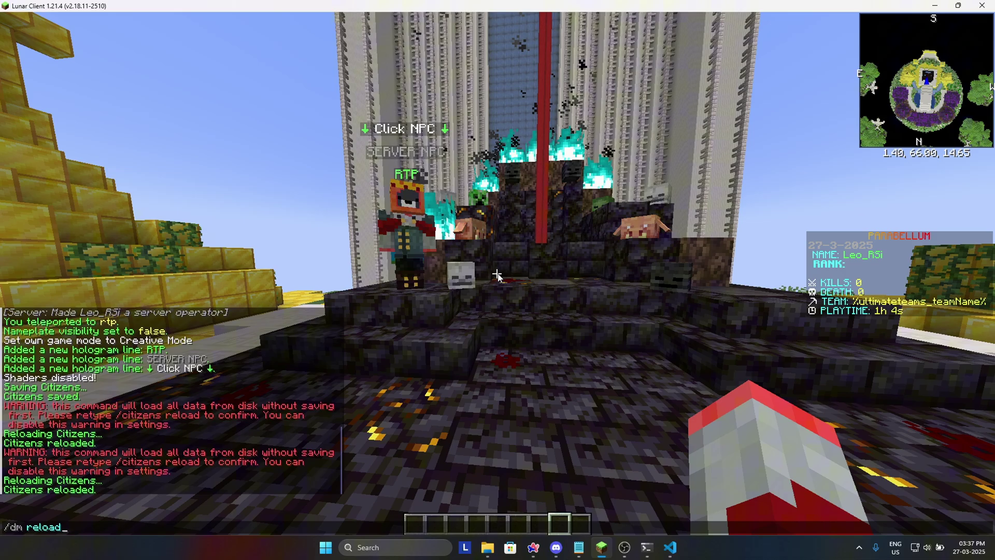
- Reload DeluxeMenus, then use the /rtp menu's Overworld item to teleport to x=860 y=152 z=729
key(Return)
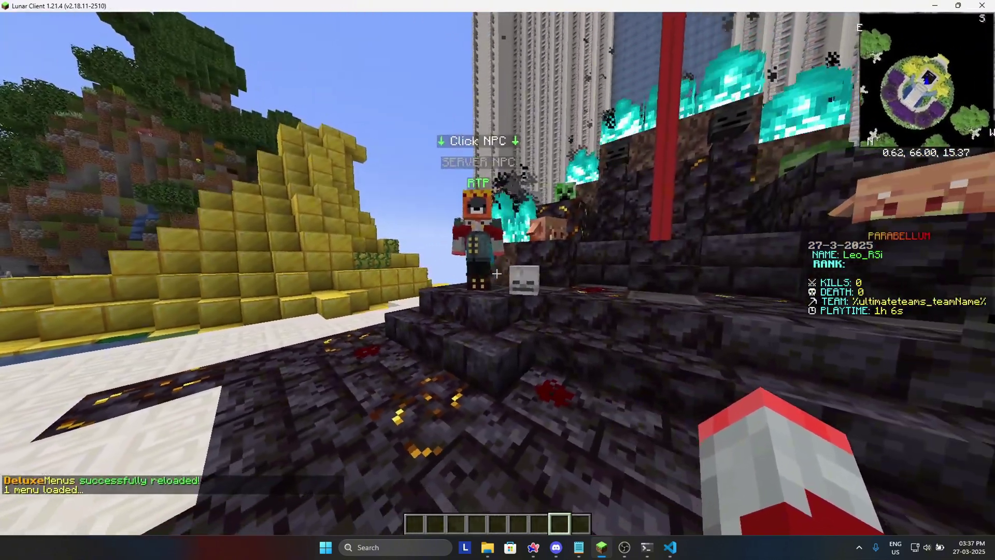
text(/rtp)
key(Return)
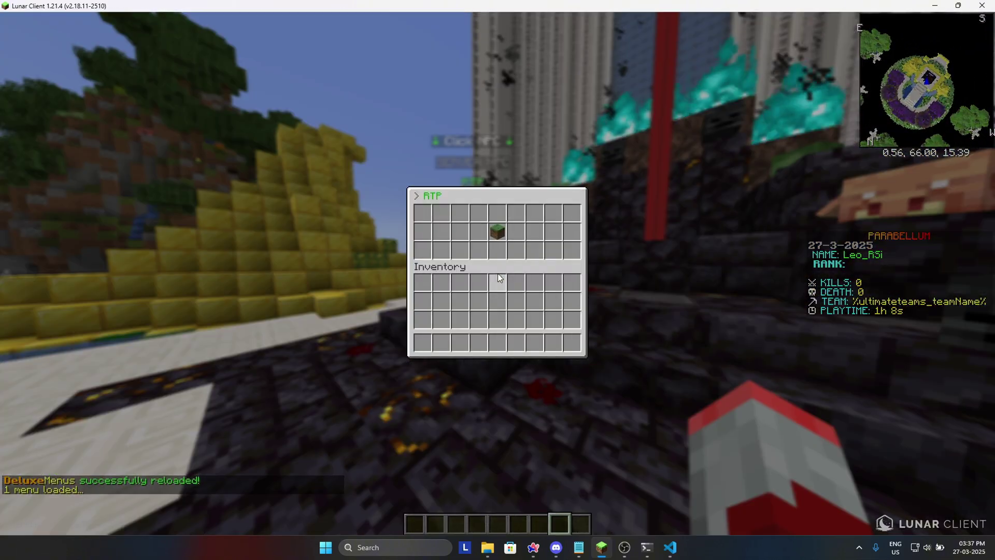
click(495, 235)
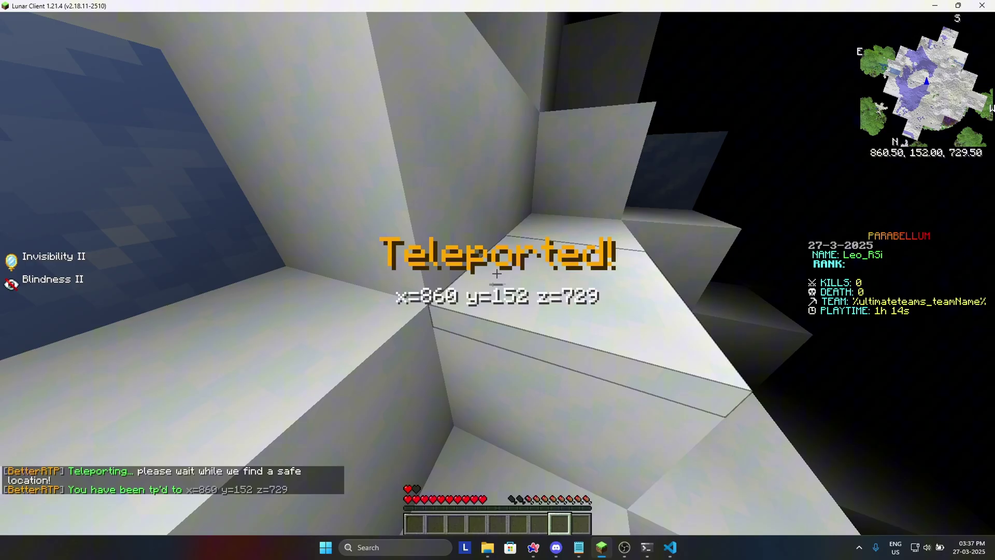
- Walk and jump along the ice slope around the teleport destination
key(w)
key(space)
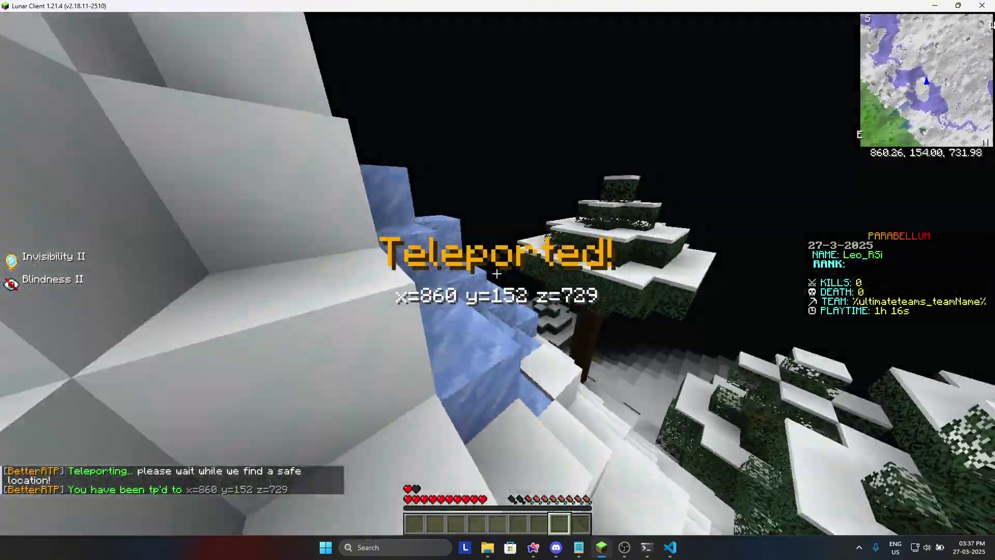
key(w)
key(space)
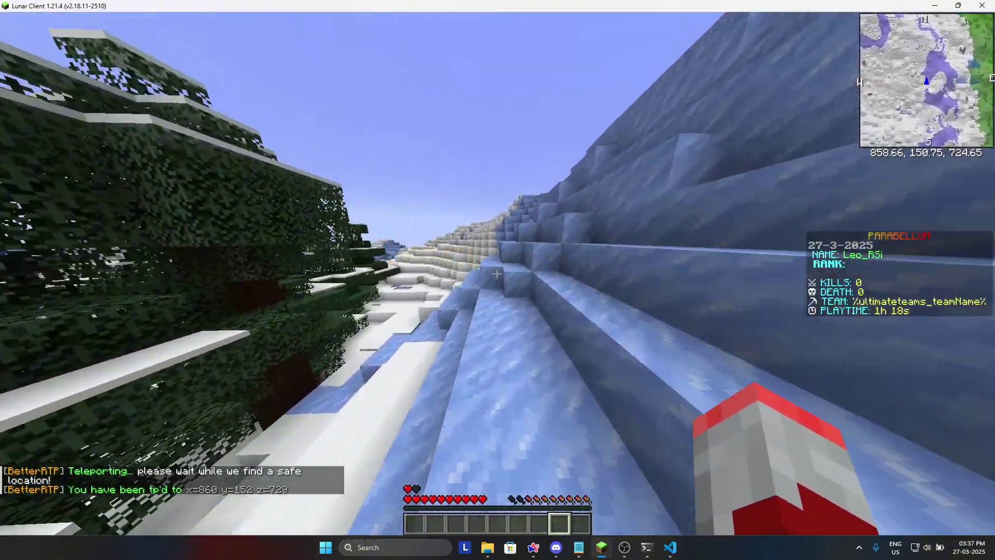
key(w)
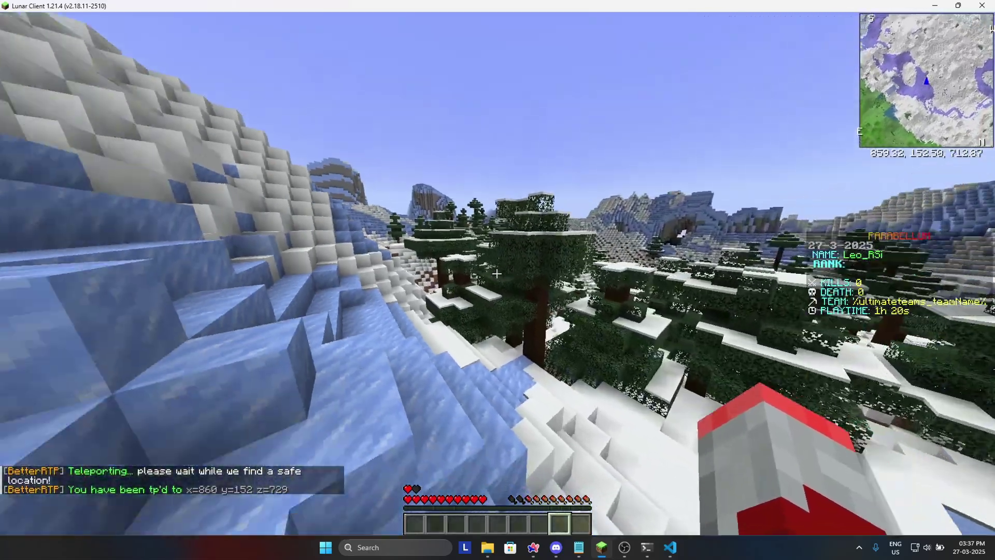
key(w)
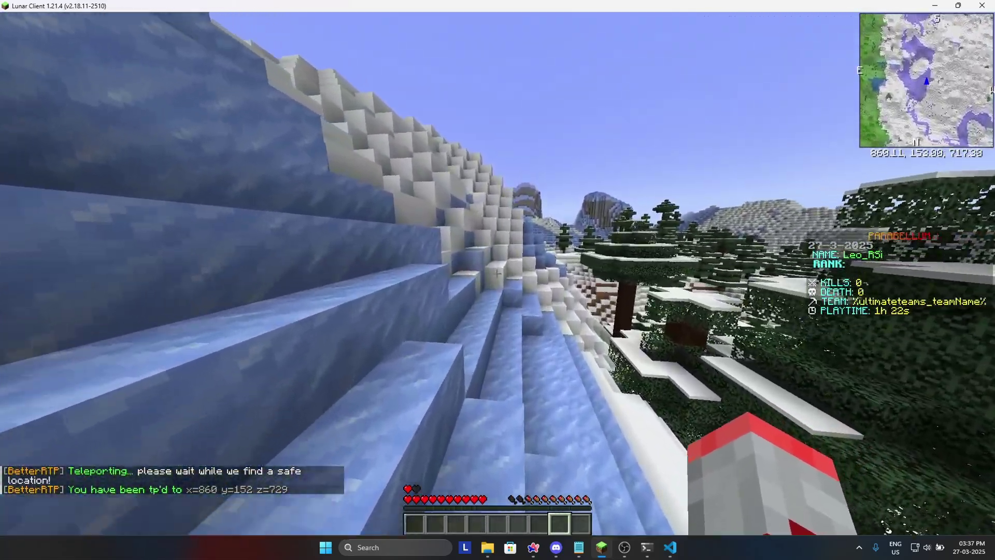
- Remove your own operator status with /deop in chat
key(slash)
text(deop)
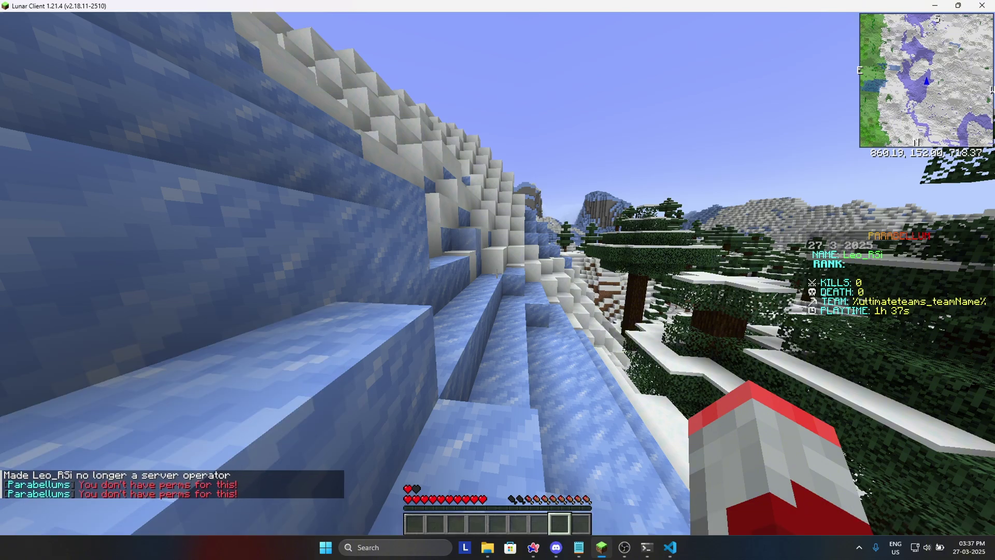
text(w)
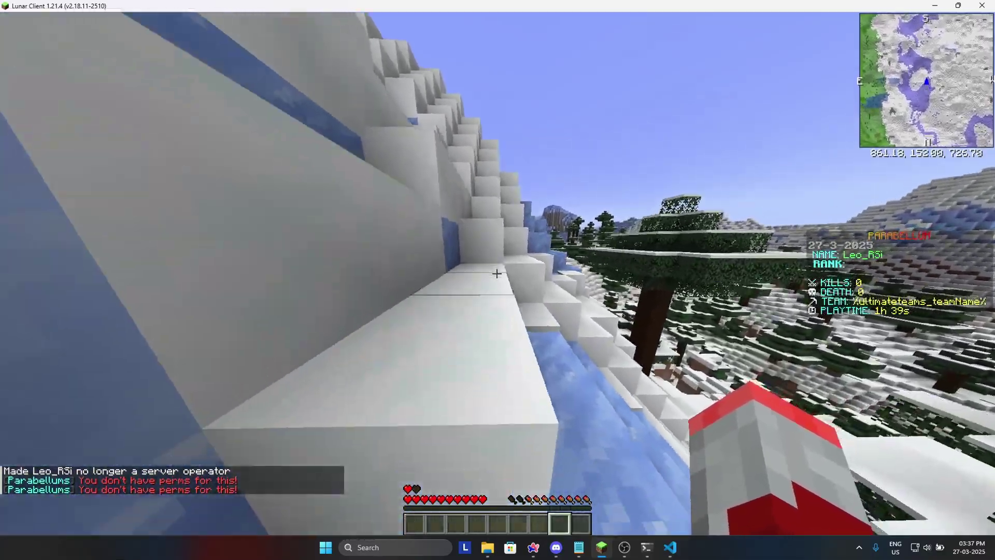
text(w)
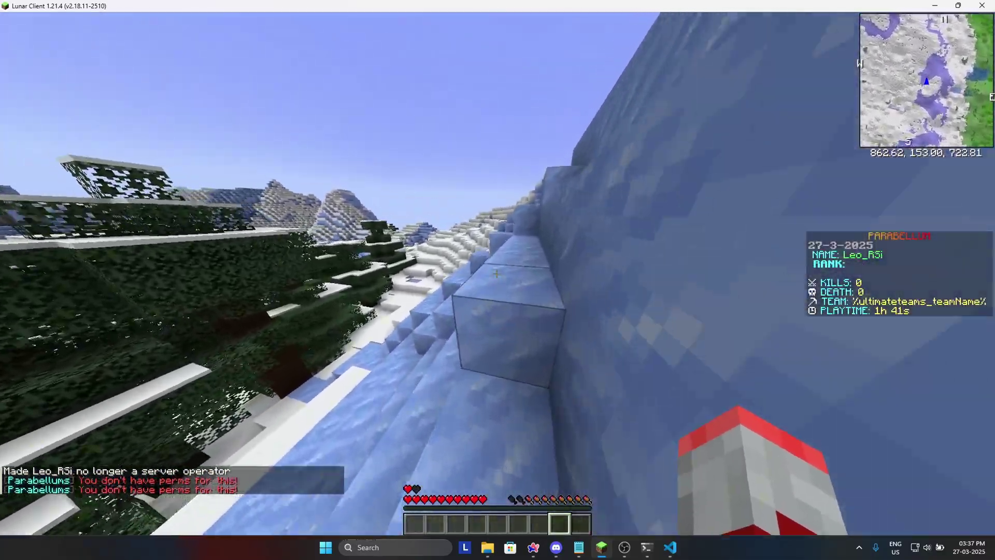
text(w)
key(Escape)
key(Escape)
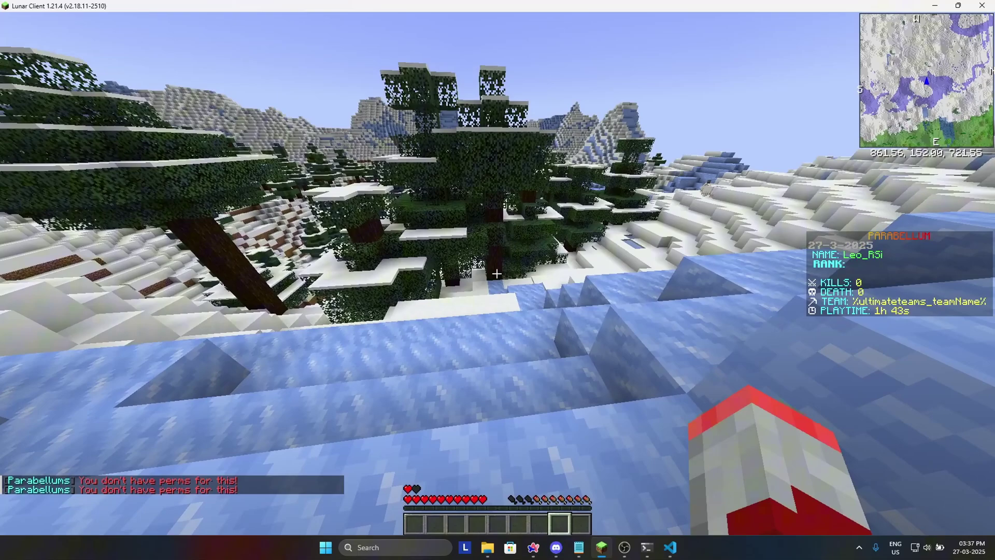
- In the LuckPerms Web Editor, grant the default group deluxemenus.default and apply the changes
key(t)
mouse_move(543, 550)
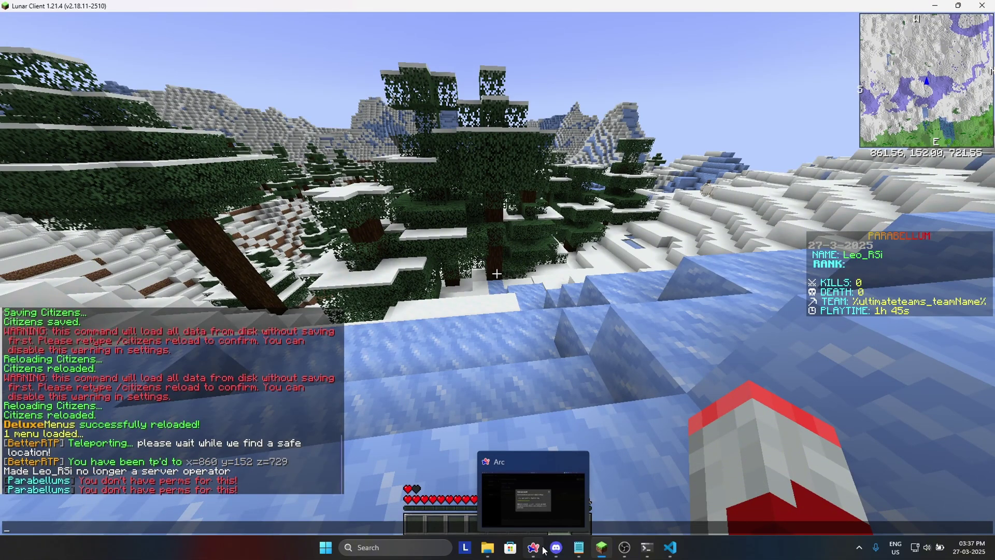
click(524, 508)
click(648, 191)
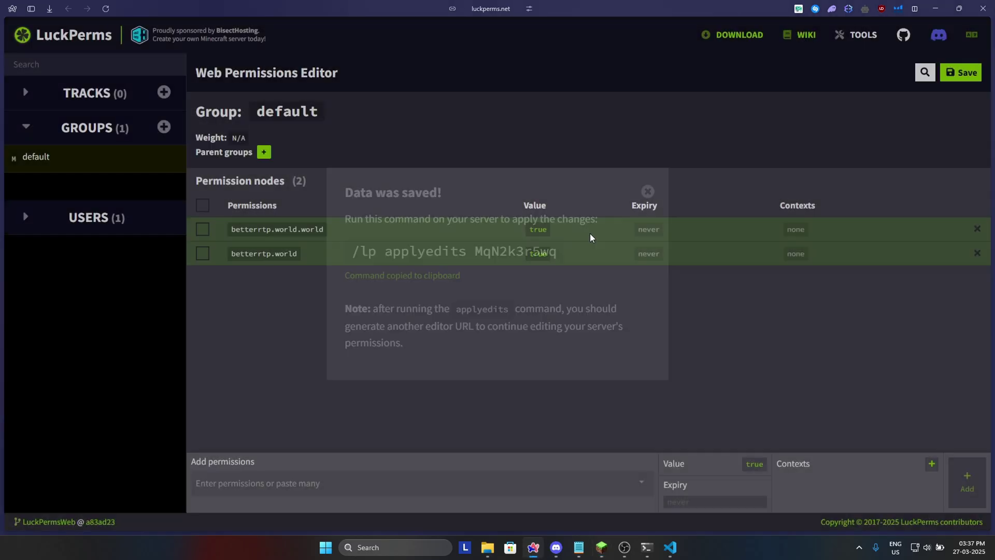
click(466, 483)
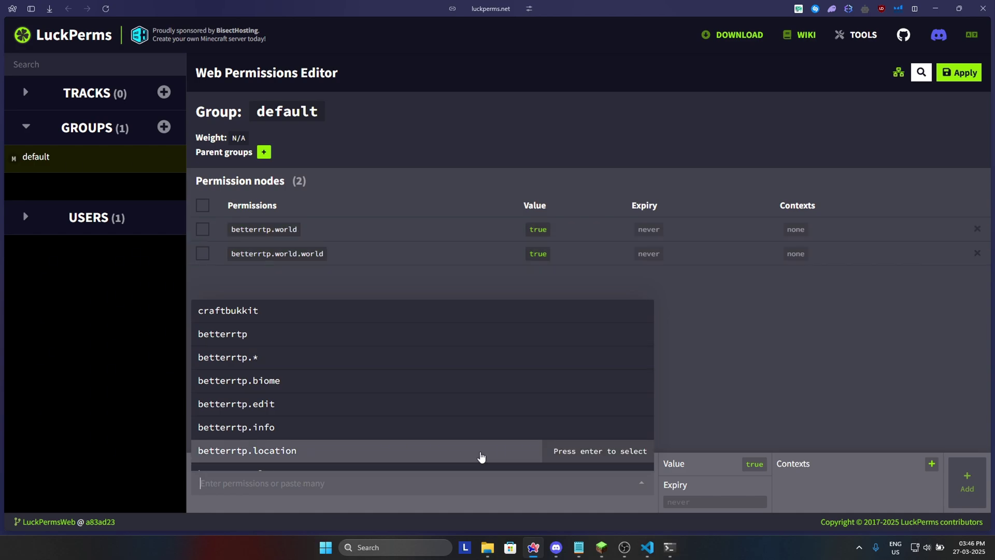
text(delux)
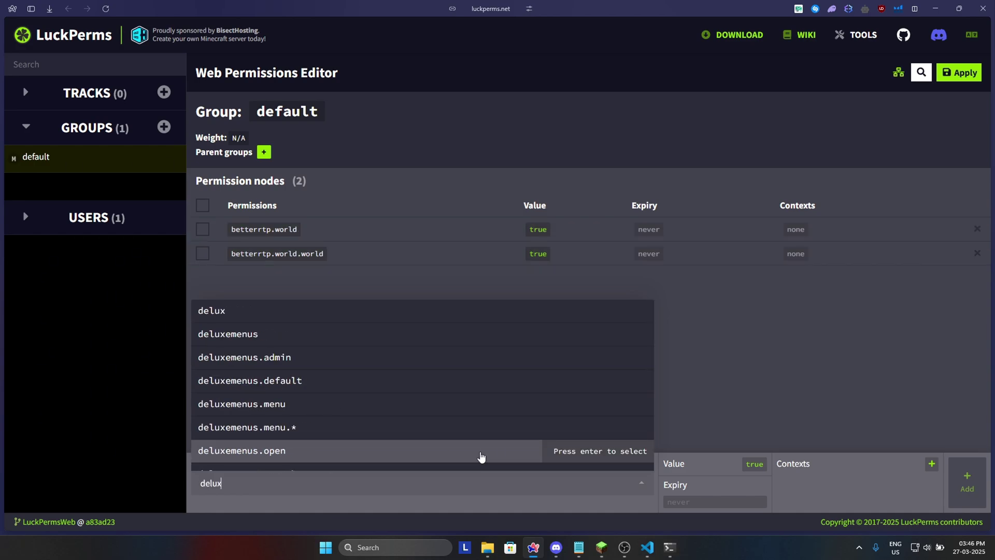
click(330, 386)
click(967, 490)
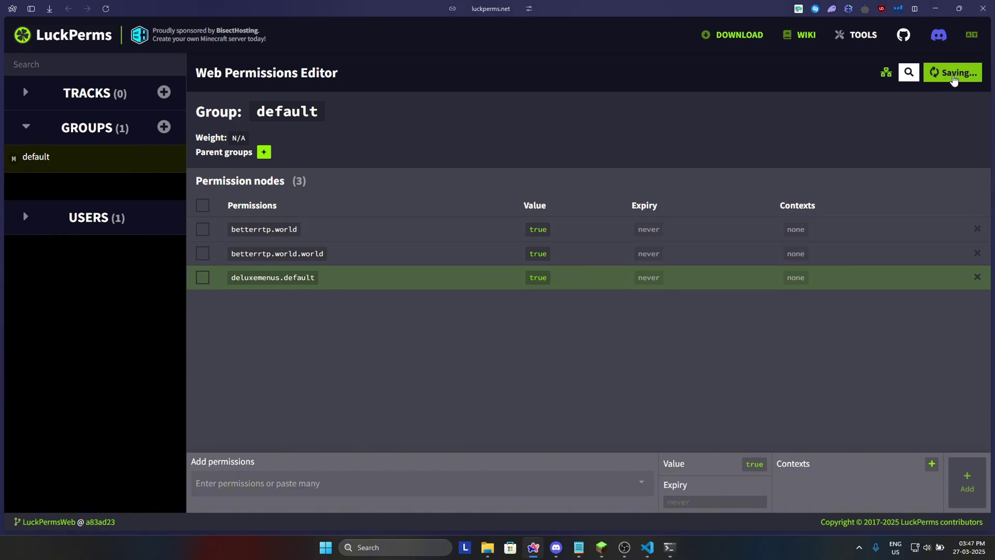
click(953, 76)
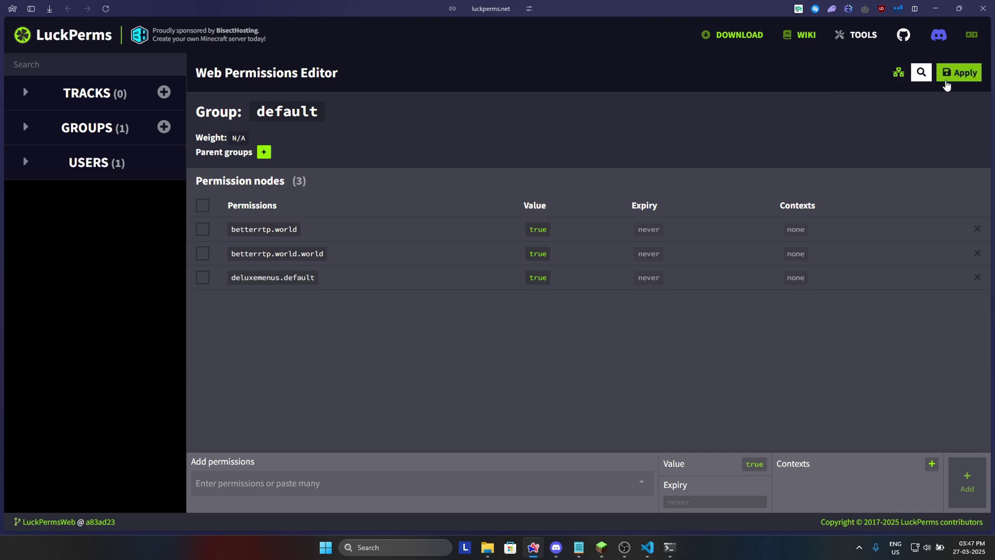
- Back in Minecraft, run /rtp and choose the Overworld grass block to teleport randomly
click(601, 547)
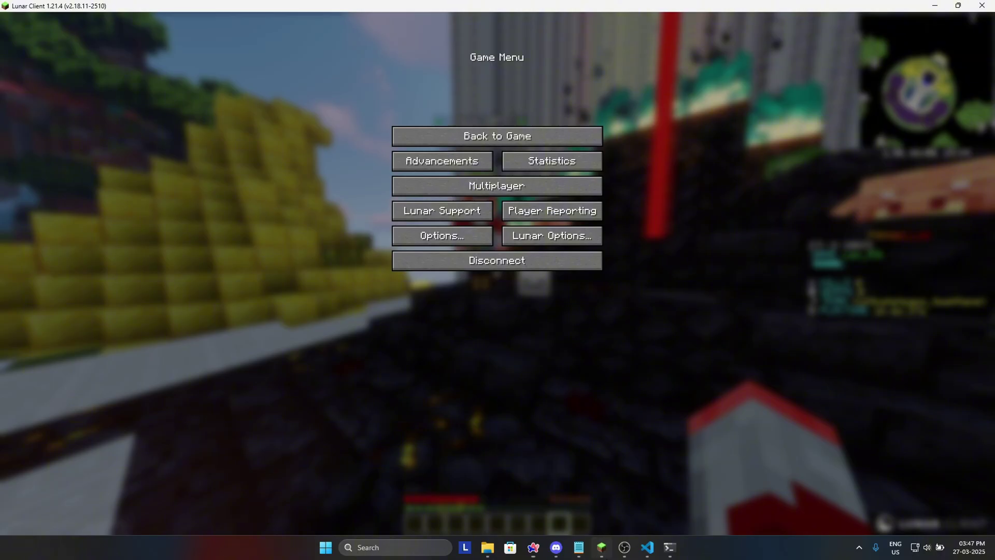
key(Escape)
text(/rtp)
key(Return)
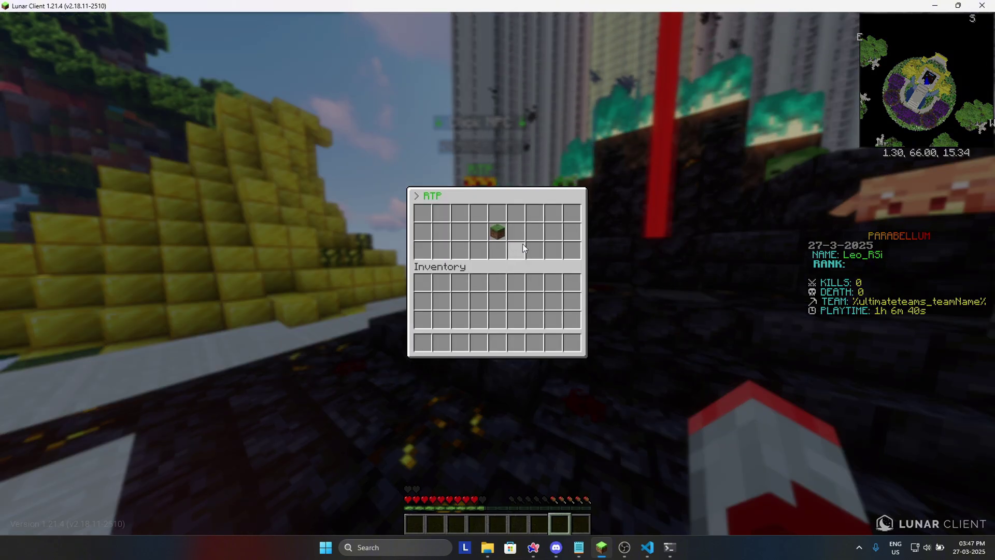
click(490, 233)
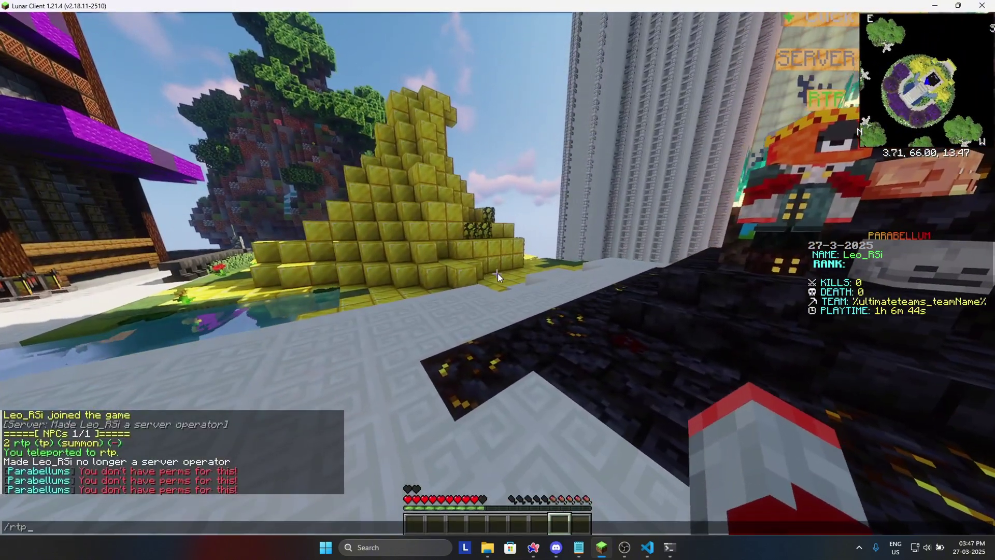
- Open the RTP menu from the NPC and start an Overworld teleport
right_click(498, 279)
click(496, 233)
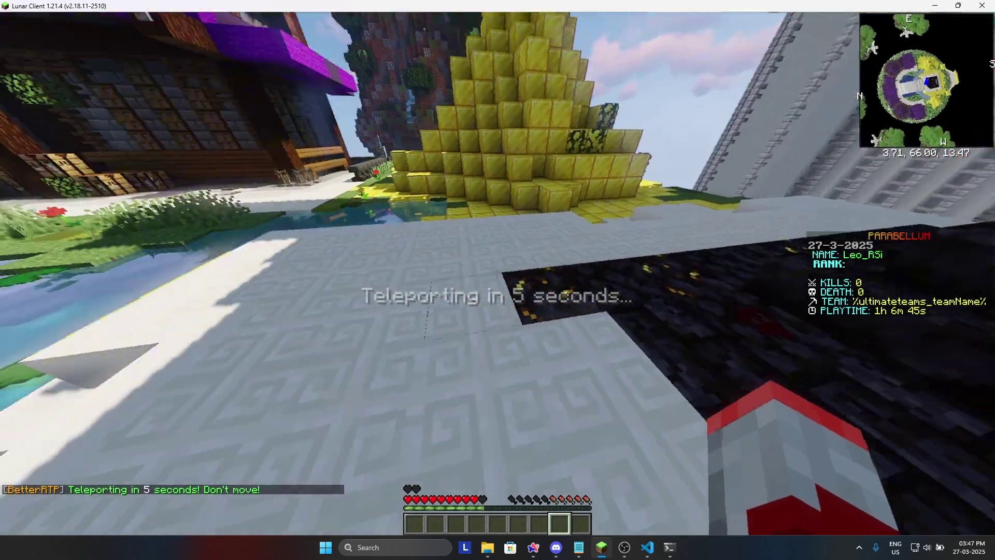
text(w)
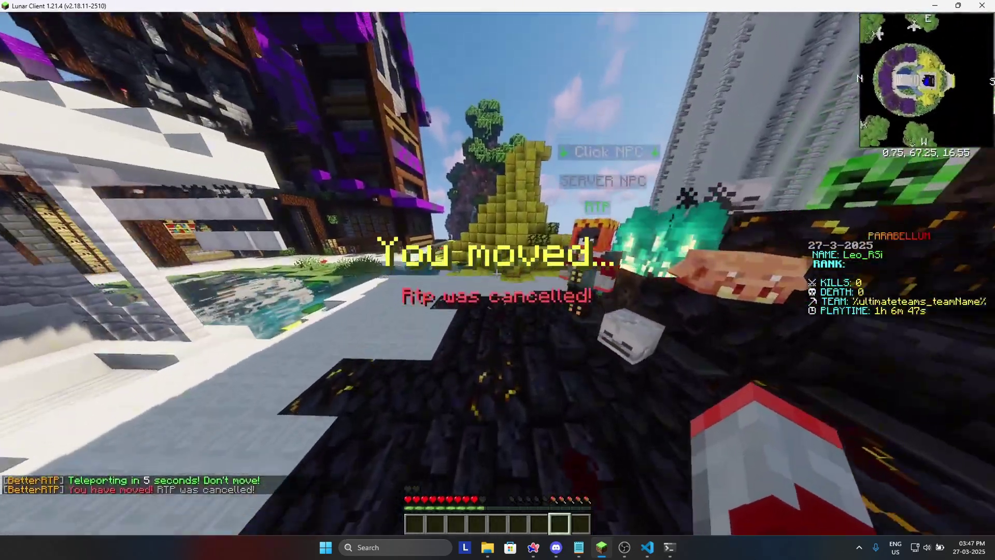
text(/rtp)
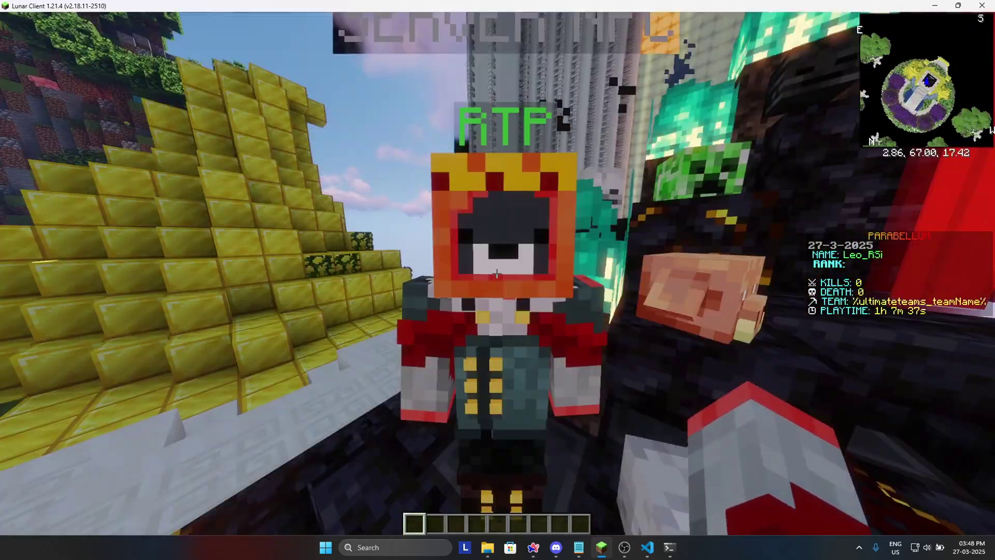
key(s)
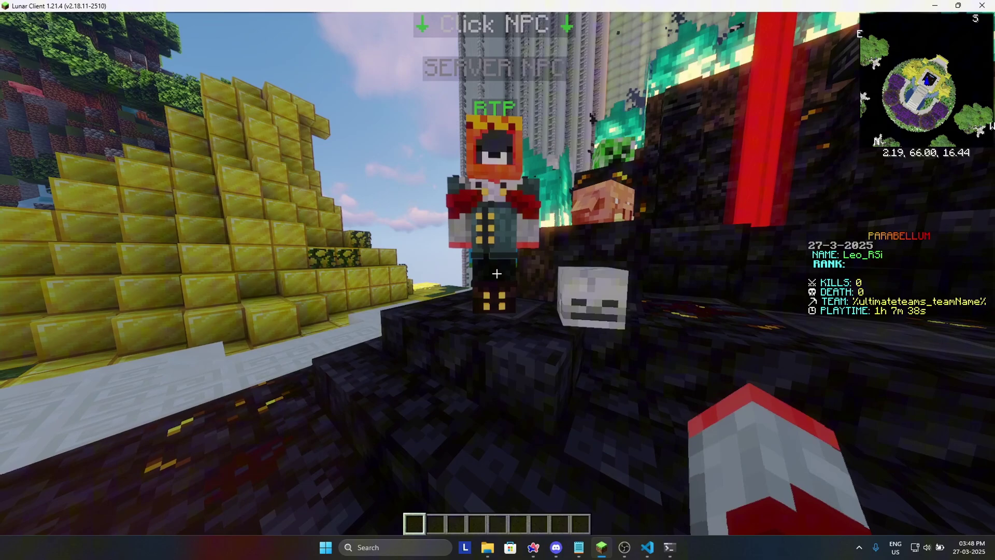
- Run /rtp once more, select Overworld, and switch to front-facing third-person view
text(/rtp)
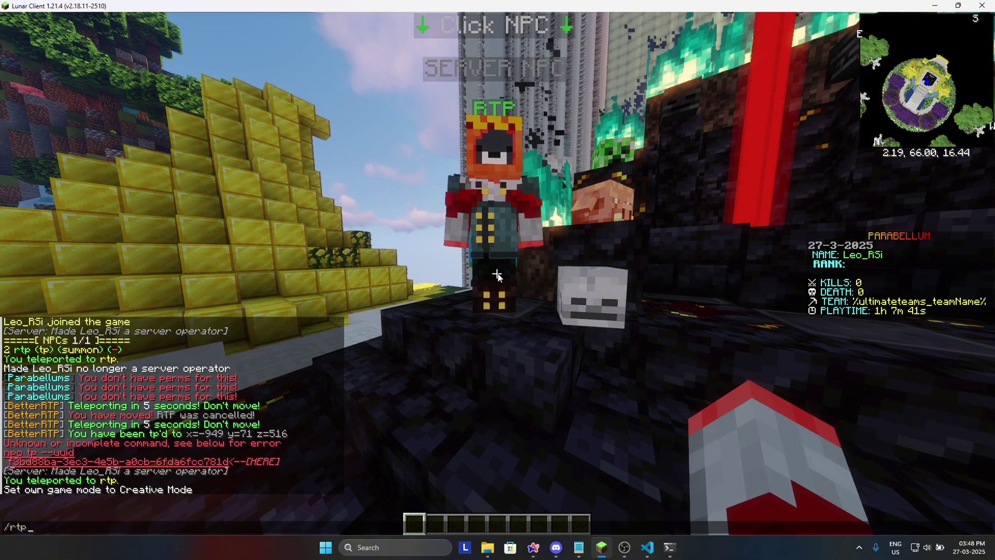
key(Return)
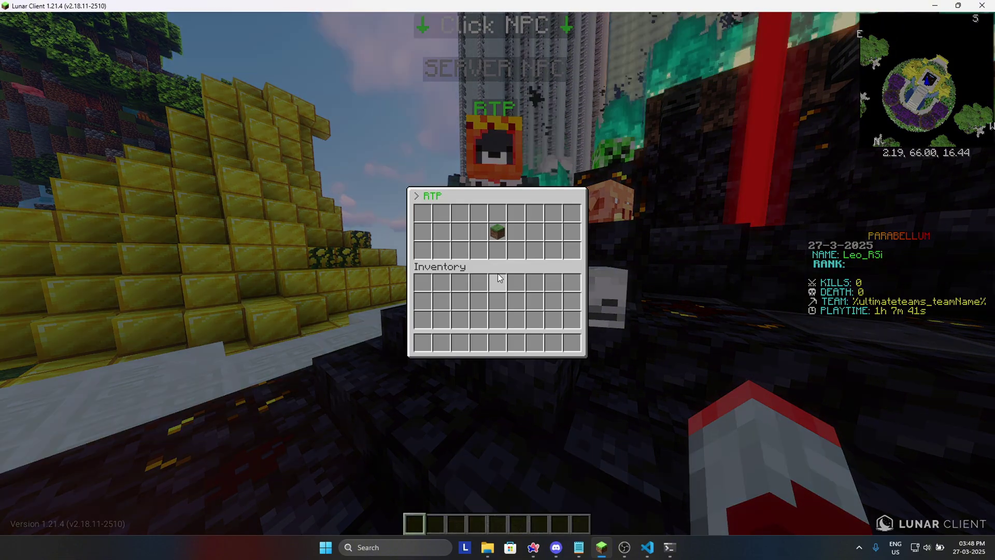
click(498, 231)
key(w)
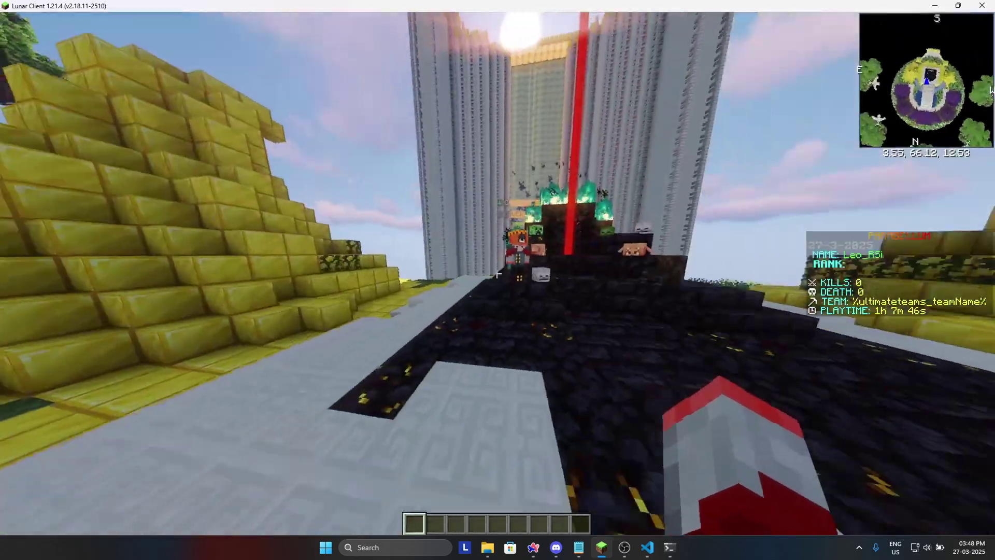
key(F5)
key(F5)
key(c)
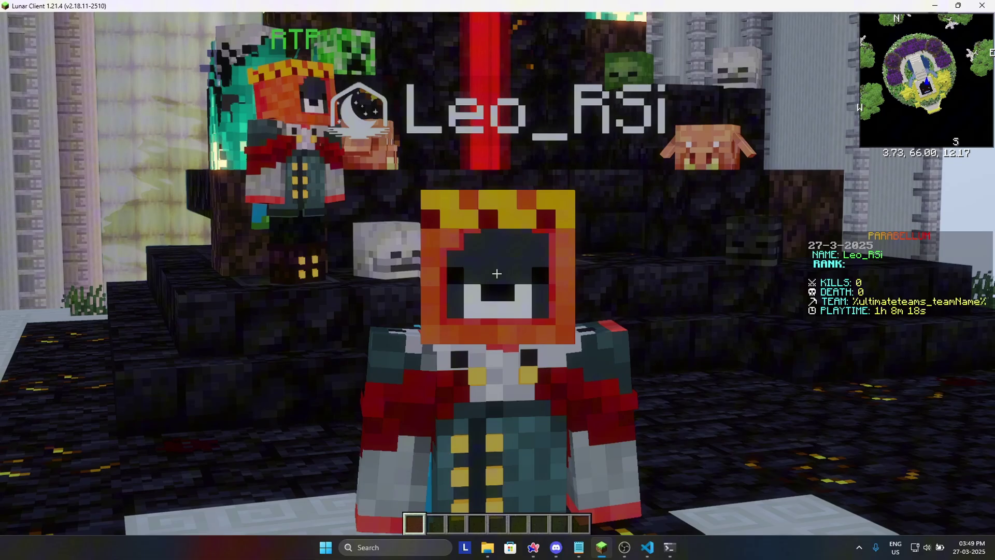
key(F5)
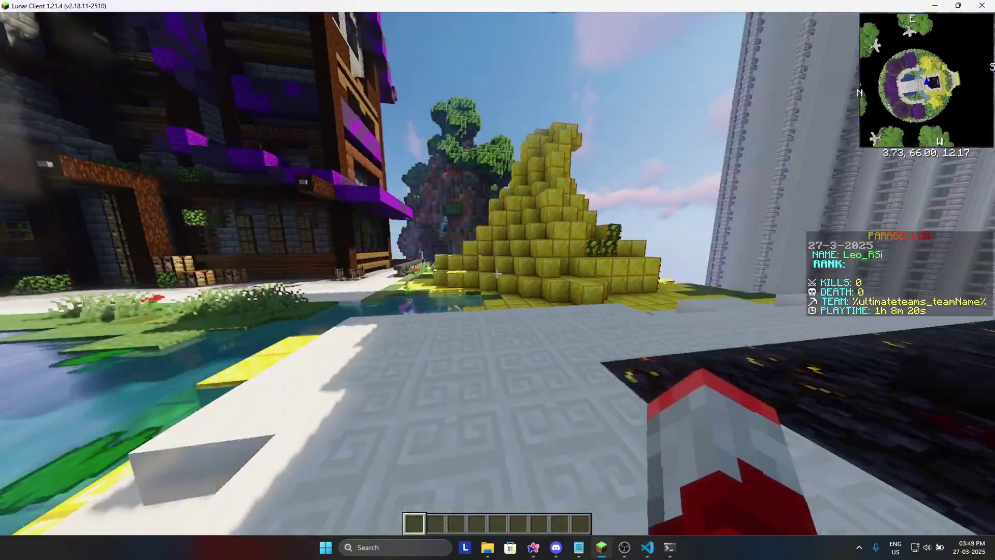
key(F5)
key(F5)
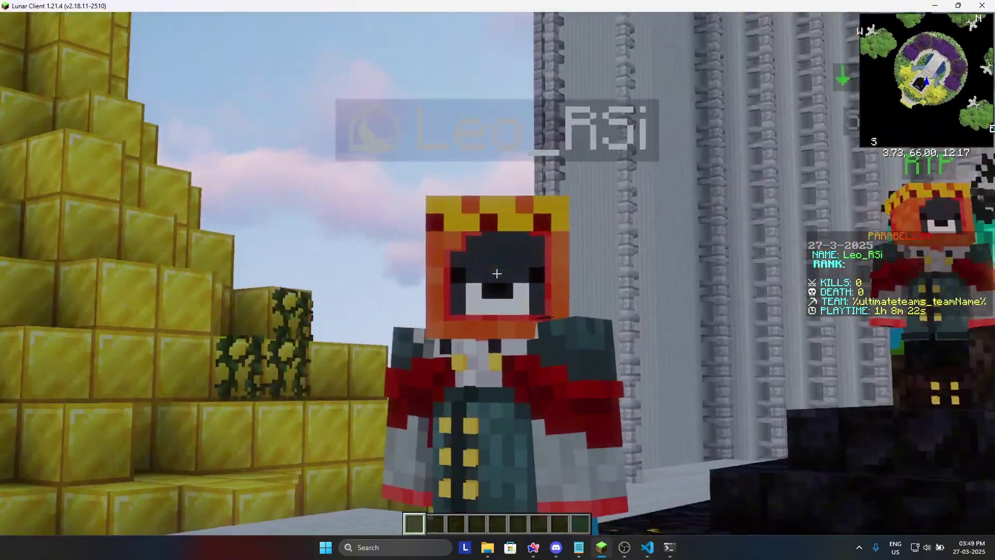